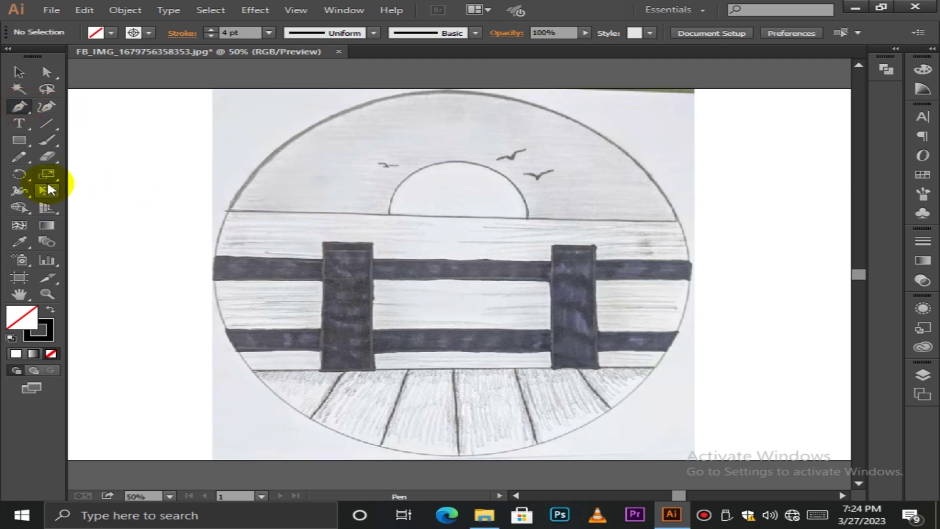
Trace the large circular frame of the sketch as a closed curved path with the Pen tool.
drag(17, 105, 72, 107)
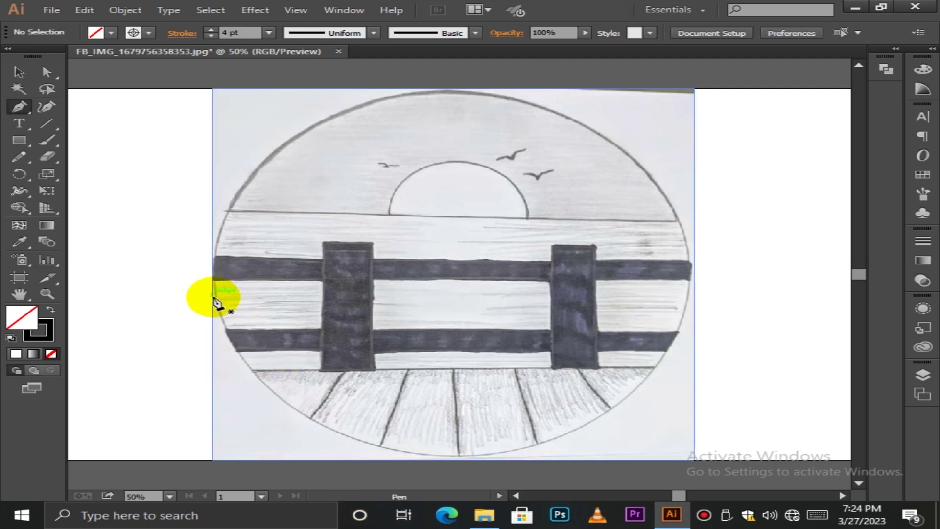
click(249, 177)
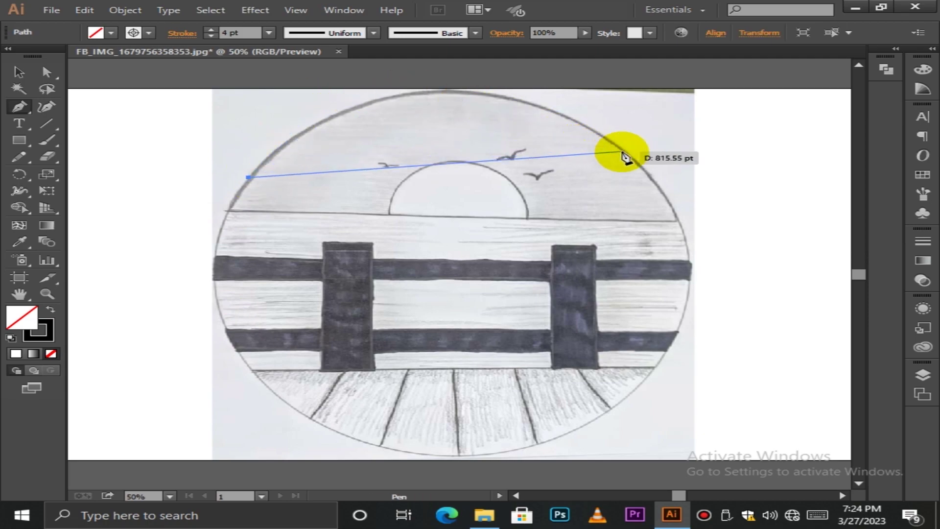
drag(623, 150, 850, 298)
click(623, 150)
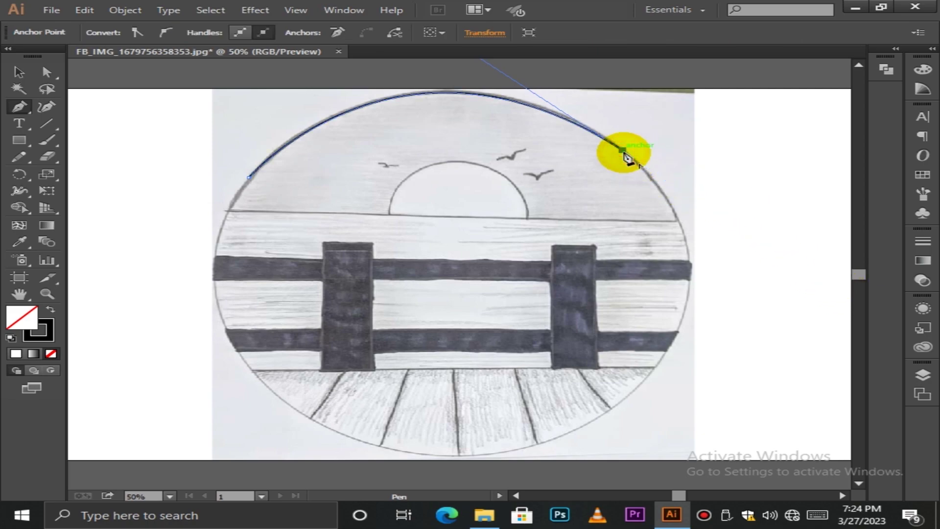
mouse_move(576, 428)
mouse_down()
mouse_move(571, 441)
mouse_move(566, 425)
mouse_move(419, 471)
mouse_move(401, 500)
mouse_move(388, 459)
mouse_move(350, 460)
mouse_move(458, 406)
mouse_move(479, 448)
mouse_move(590, 455)
mouse_move(569, 434)
mouse_up()
scroll(451, 413, up, 5)
click(575, 434)
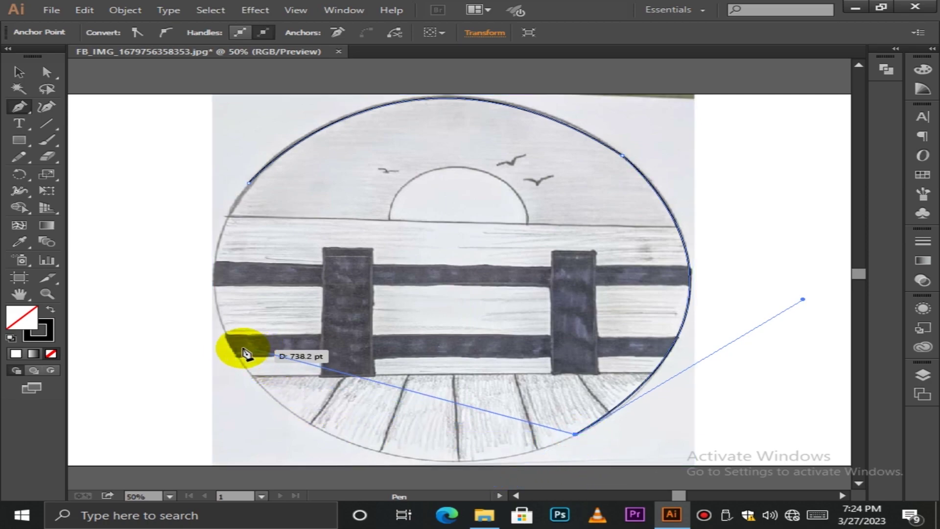
drag(236, 358, 94, 187)
drag(236, 360, 305, 147)
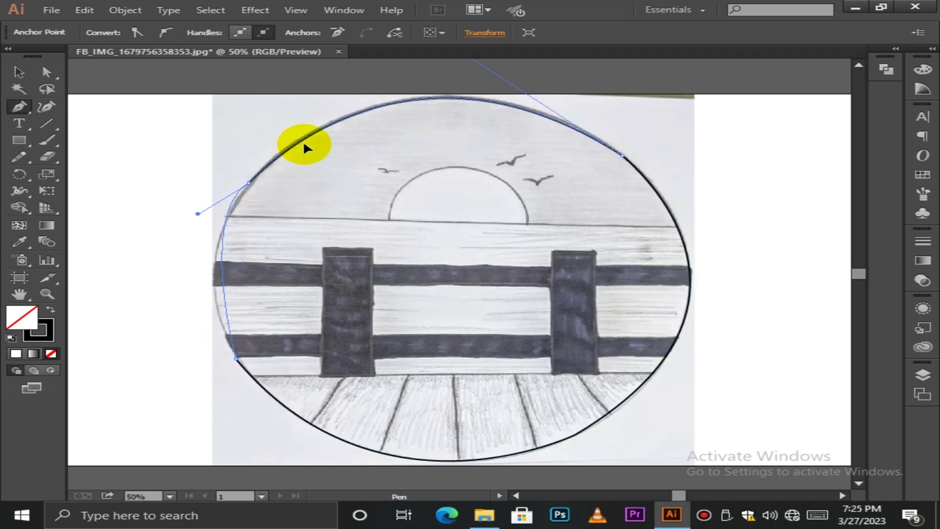
drag(318, 114, 319, 92)
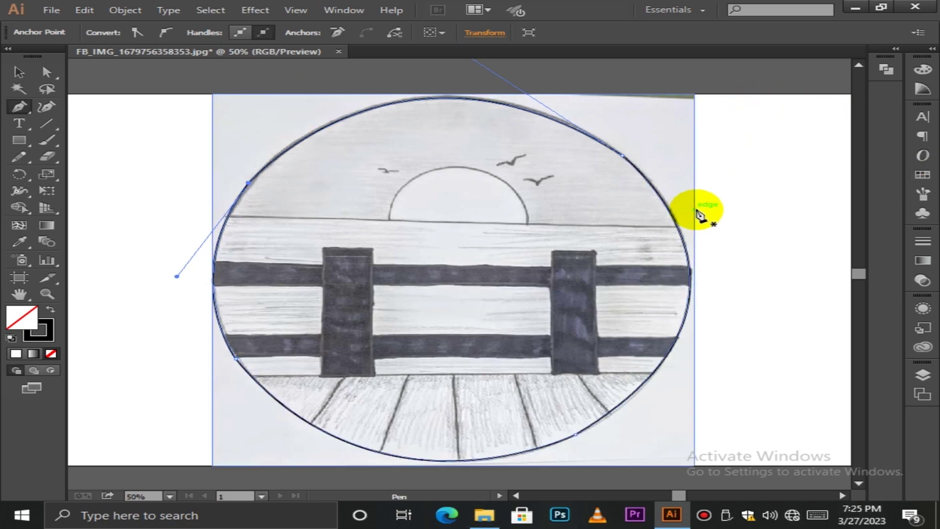
click(390, 219)
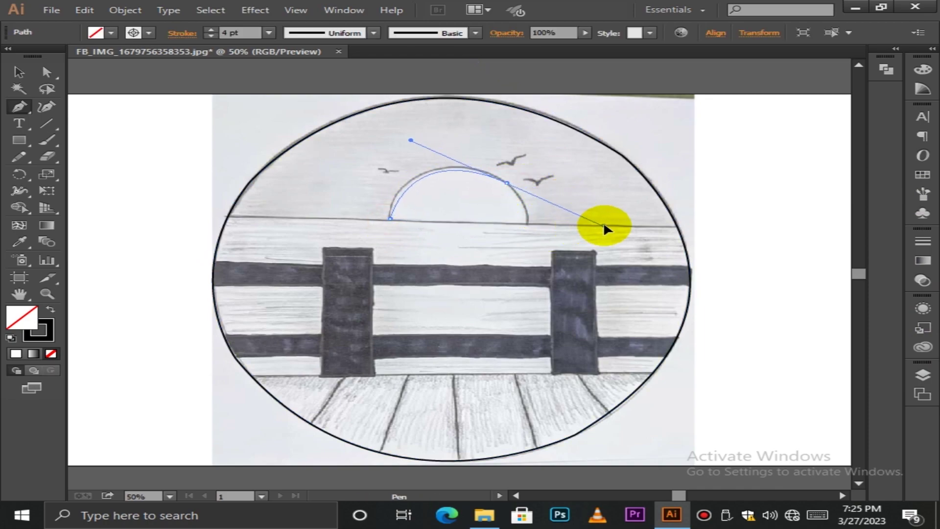
drag(604, 226, 609, 233)
key(Escape)
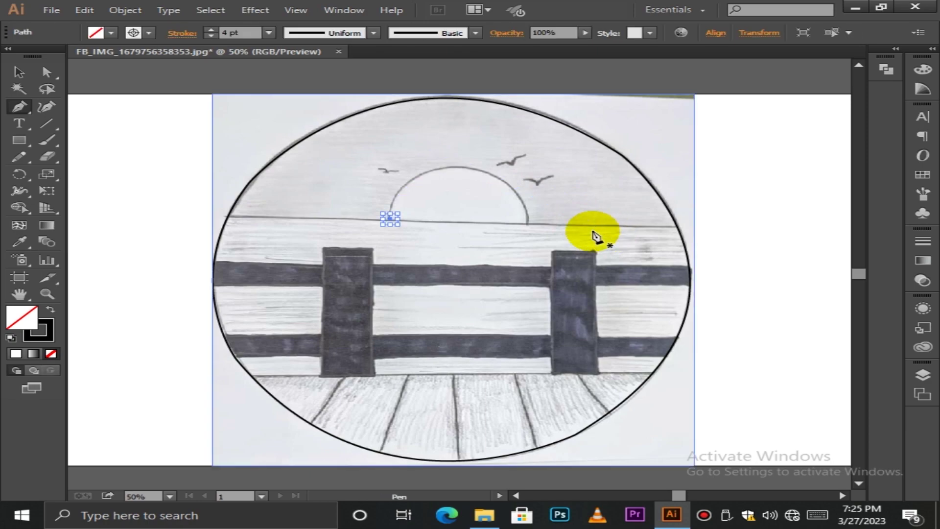
Trace the half sun as a closed shape, with a curved arc over it and a straight base on the horizon.
click(386, 220)
drag(460, 168, 532, 169)
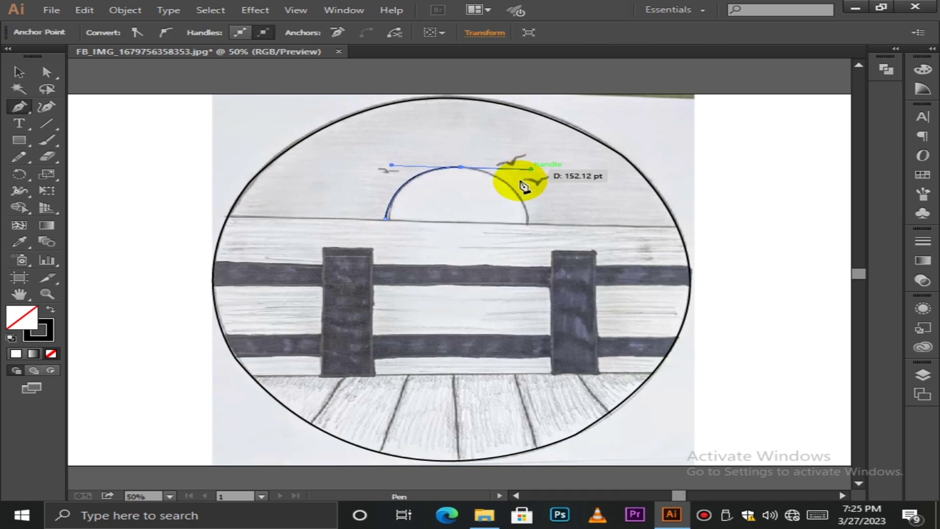
click(463, 168)
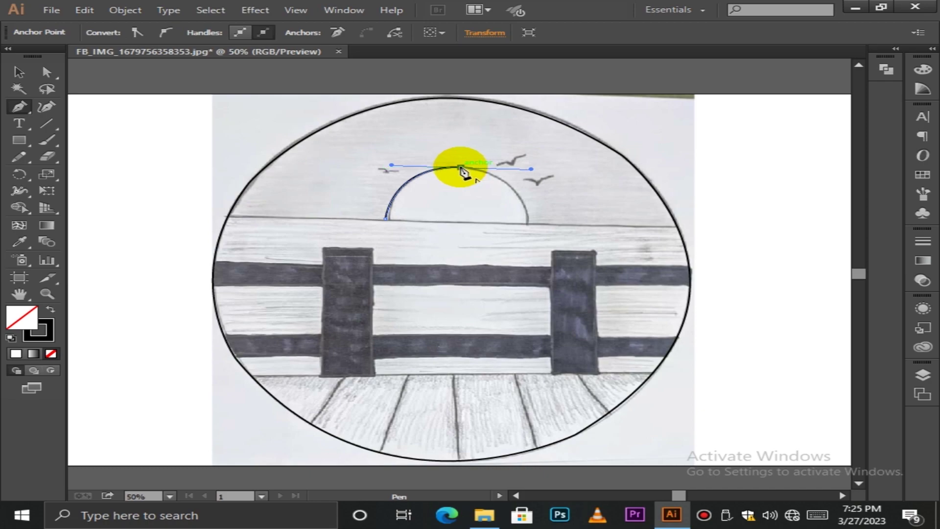
drag(526, 223, 518, 275)
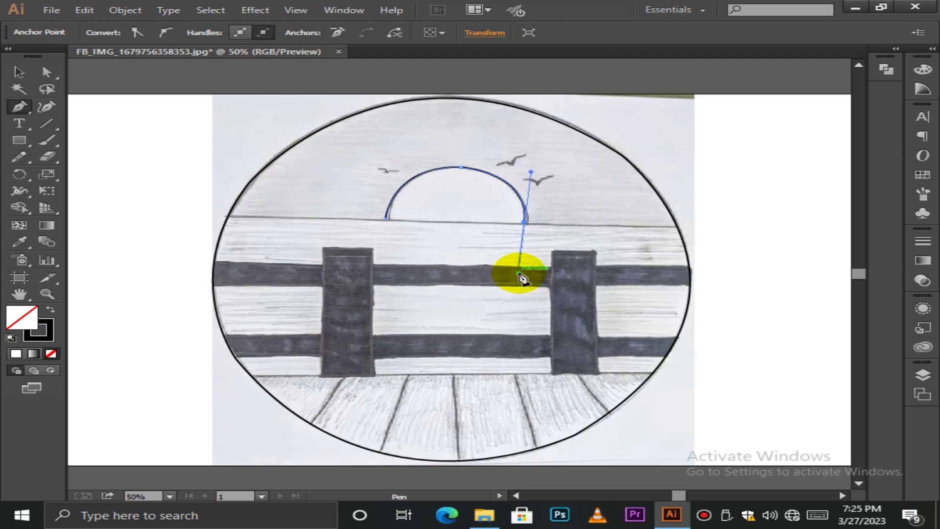
drag(520, 275, 520, 276)
click(525, 223)
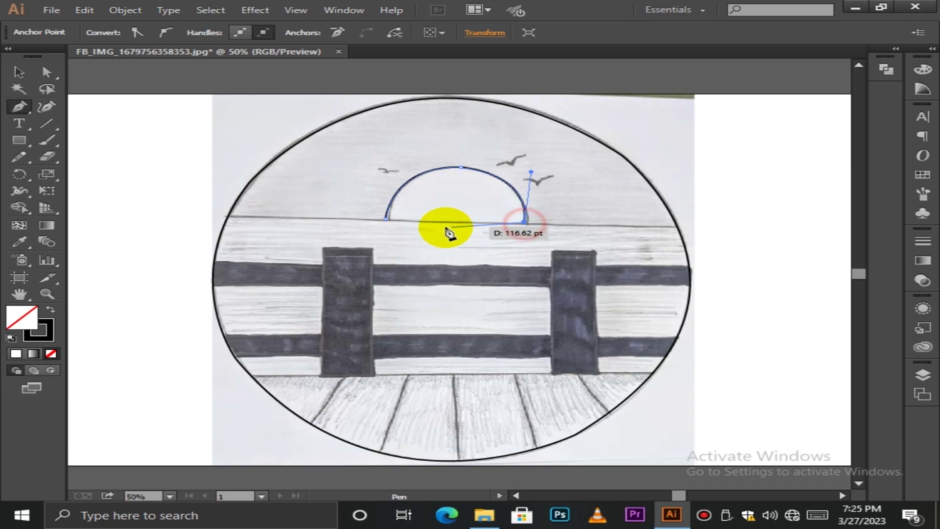
click(387, 220)
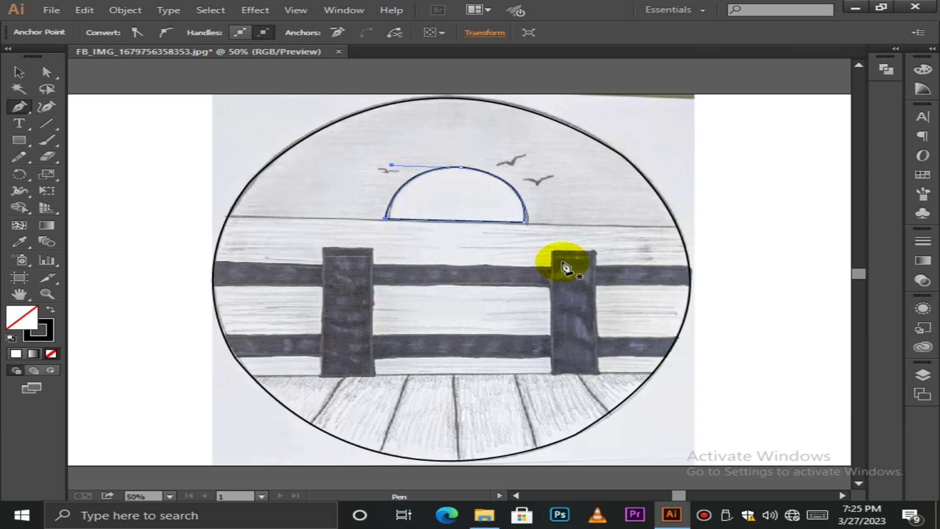
Draw a straight line along the upper edge of the wooden deck, from one side of the circle to the other.
click(251, 377)
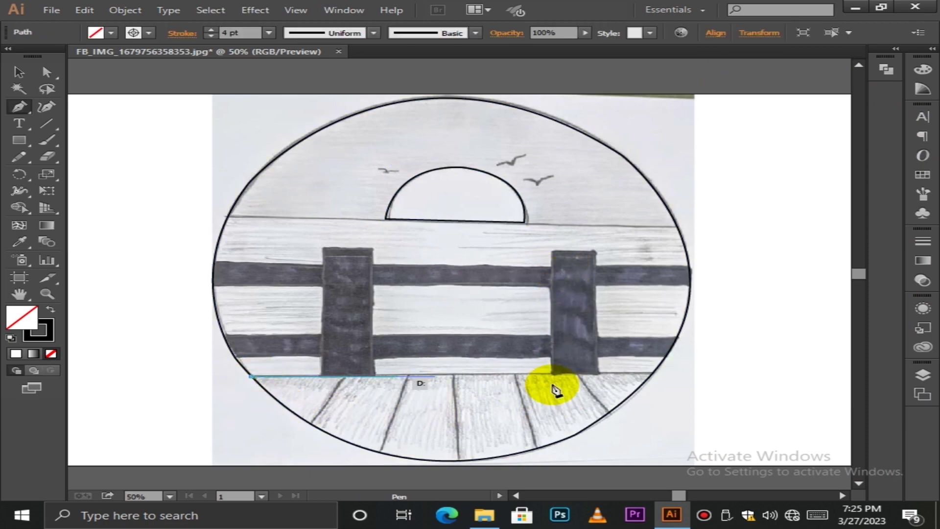
click(654, 376)
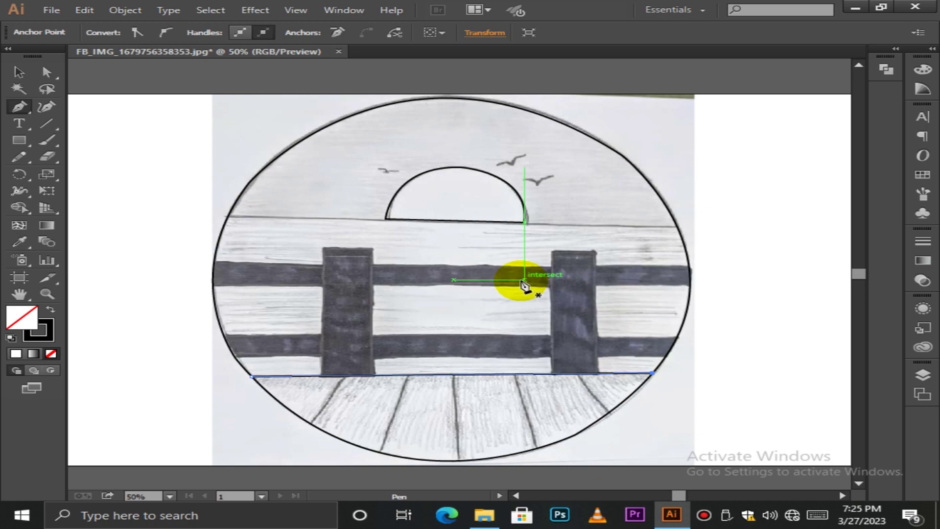
Trace the sky as a closed shape following the horizon, the circle's upper arc and the arc of the sun.
click(230, 217)
click(386, 218)
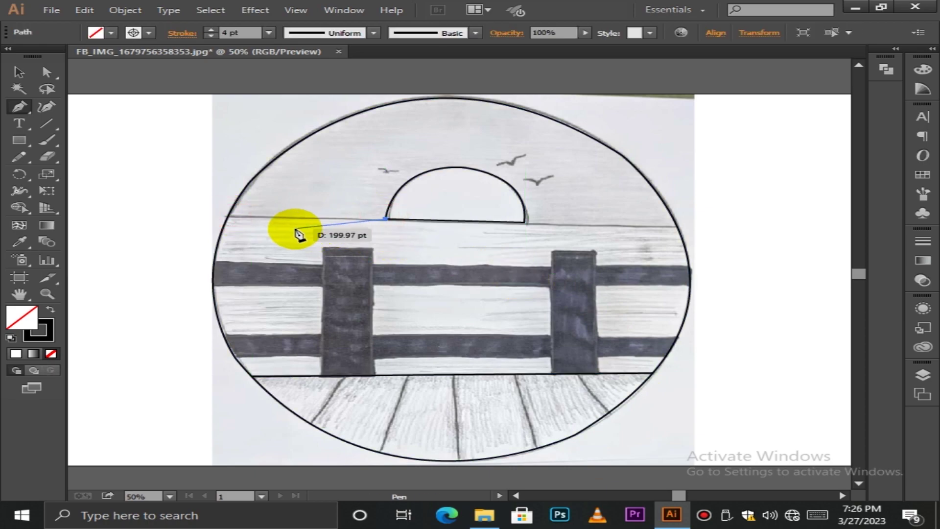
click(231, 217)
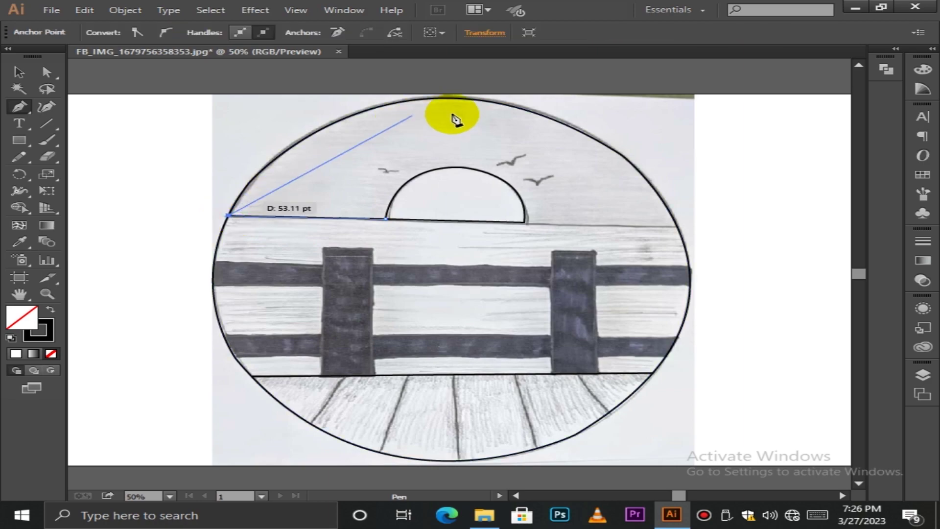
drag(456, 99, 615, 101)
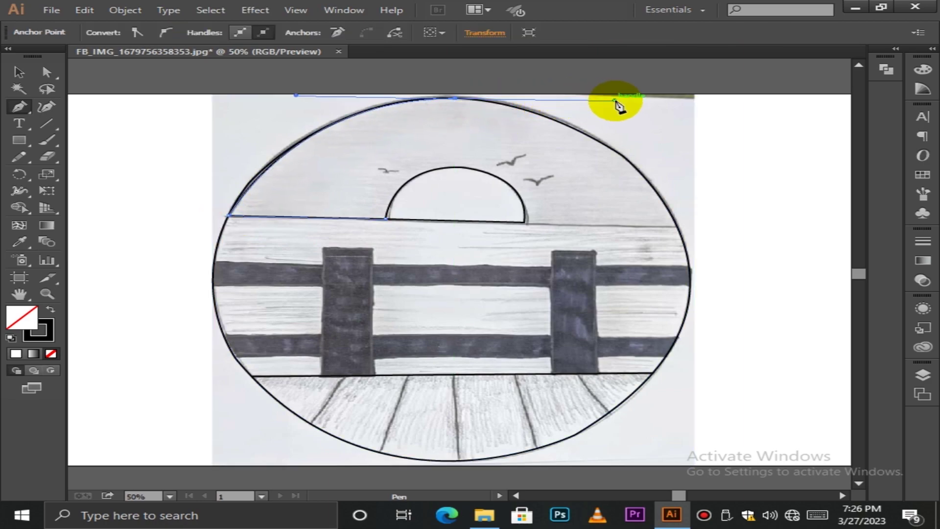
click(456, 99)
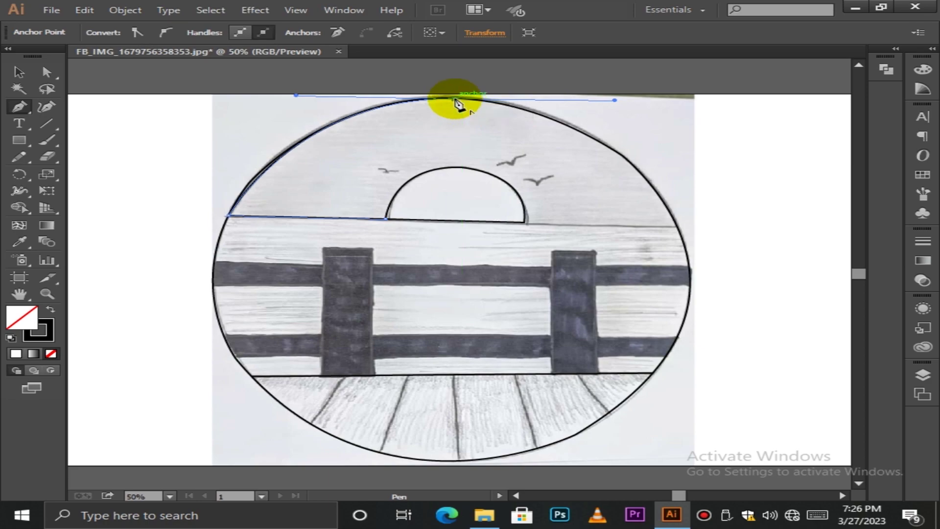
drag(679, 227, 689, 256)
click(679, 227)
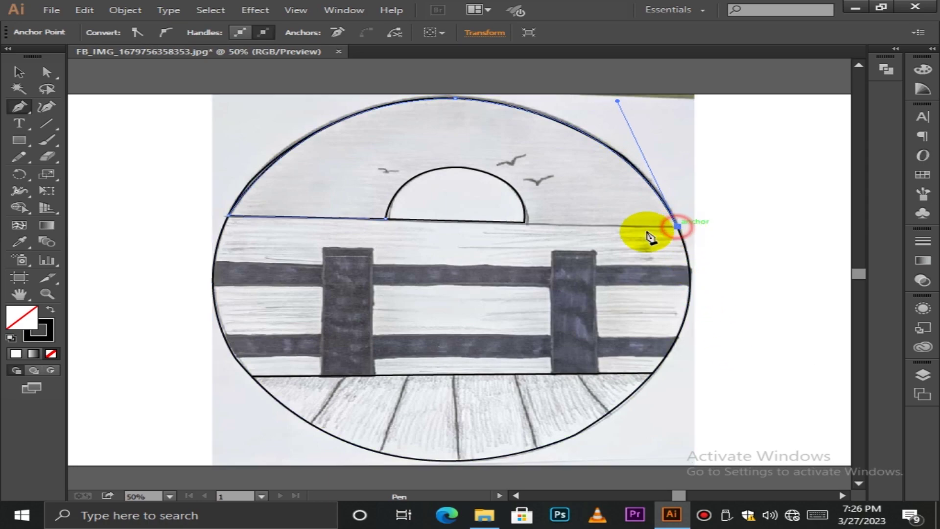
click(524, 223)
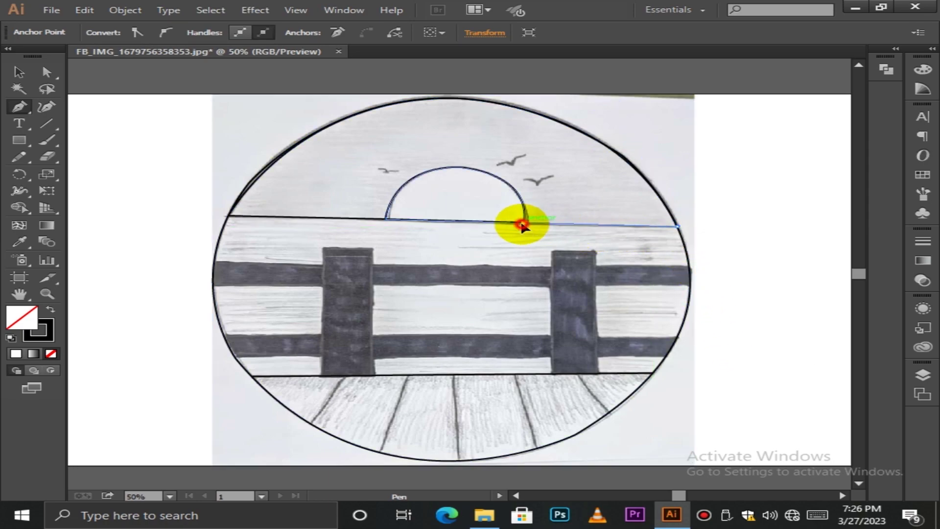
drag(459, 168, 384, 157)
drag(462, 169, 384, 216)
drag(391, 259, 377, 286)
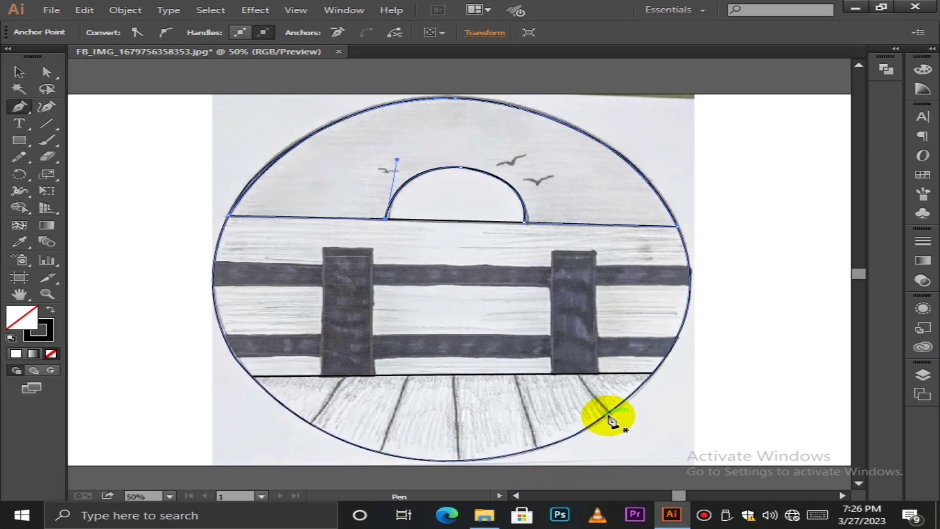
Trace the rightmost deck plank as a closed shape between its seam, the deck's upper edge and the circle.
drag(610, 414, 576, 375)
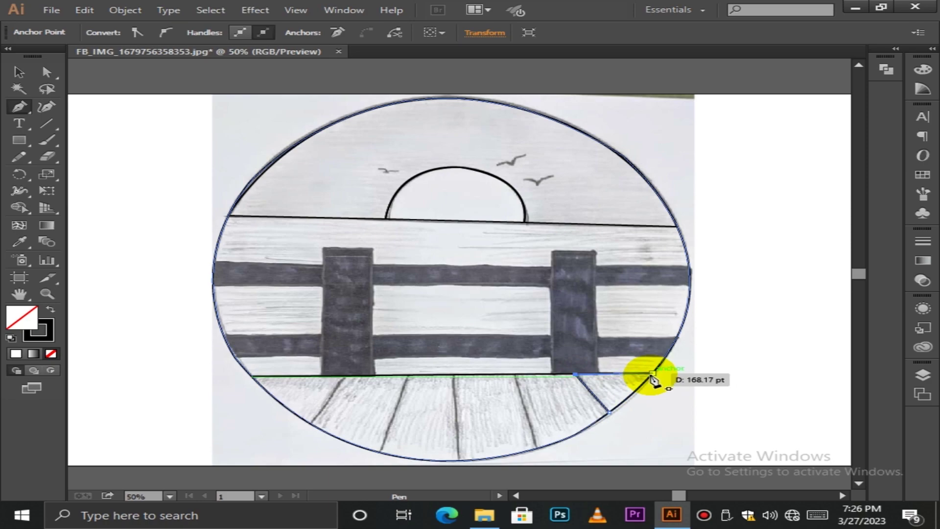
click(652, 375)
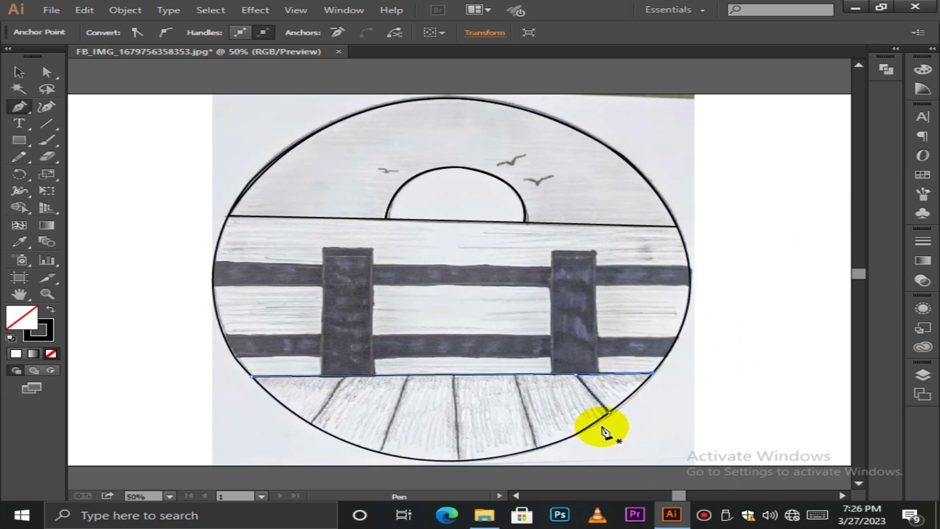
click(652, 374)
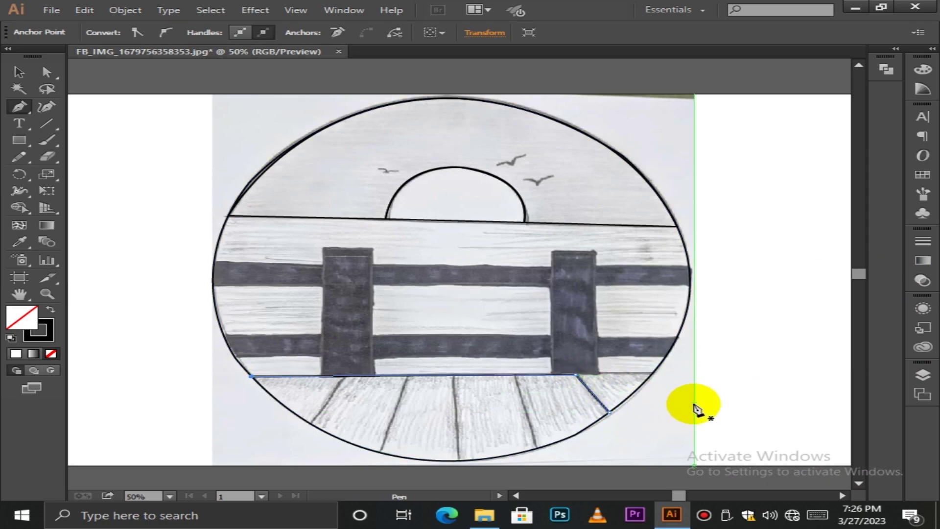
key(ctrl+z)
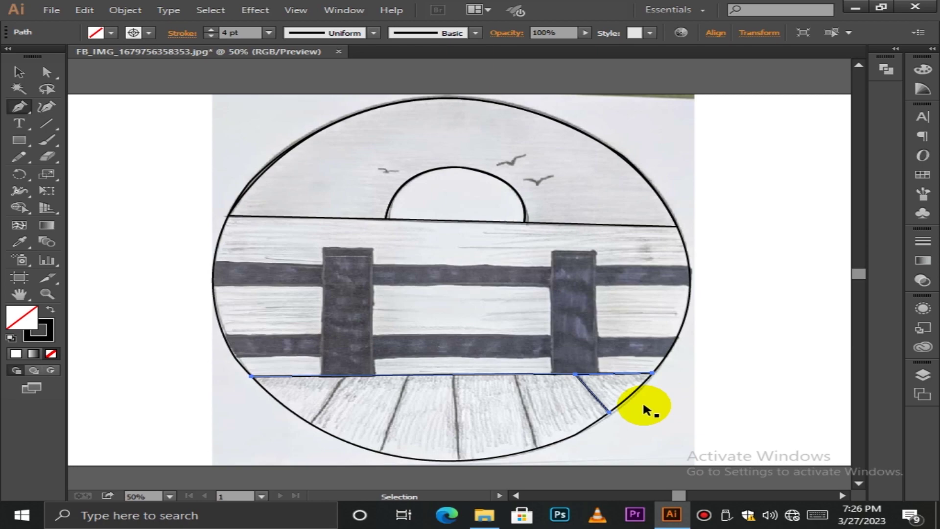
ctrl+click(643, 406)
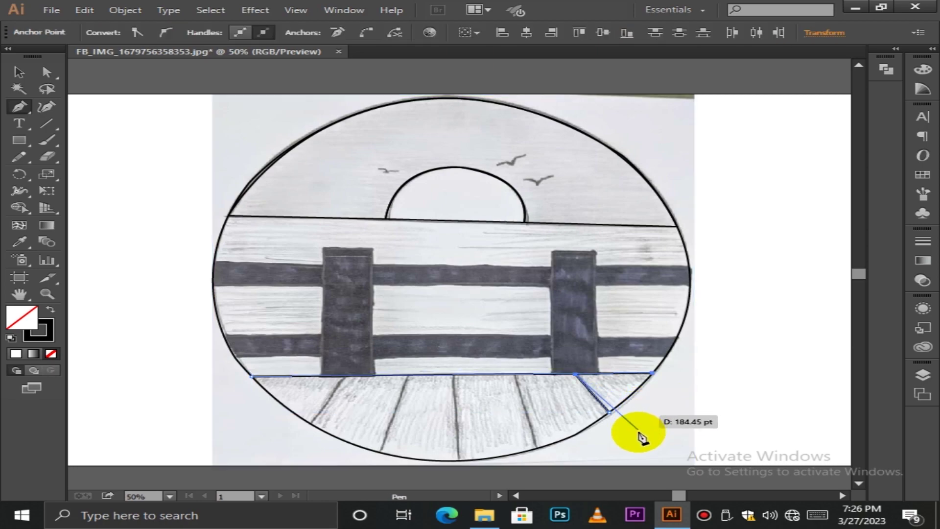
click(655, 372)
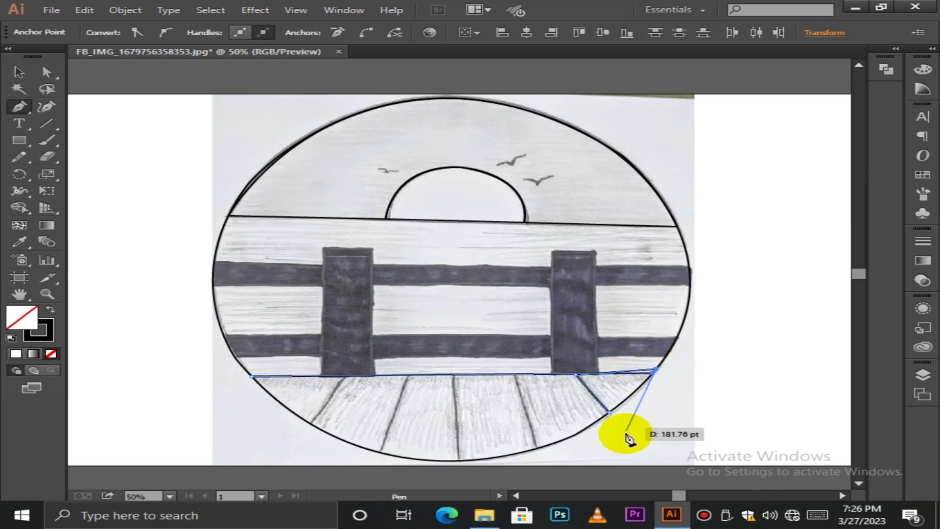
click(609, 412)
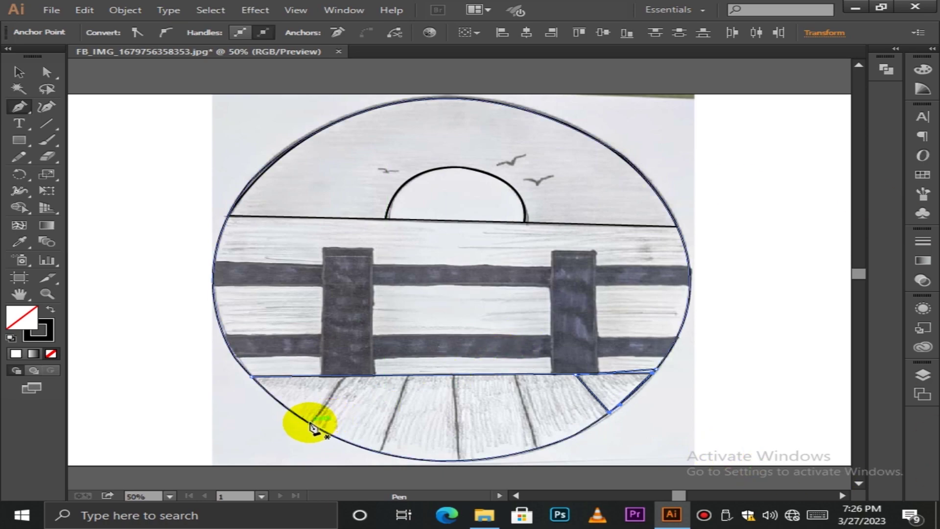
Try to trace the leftmost deck plank from the circle up its seam and along the deck's upper edge.
click(309, 422)
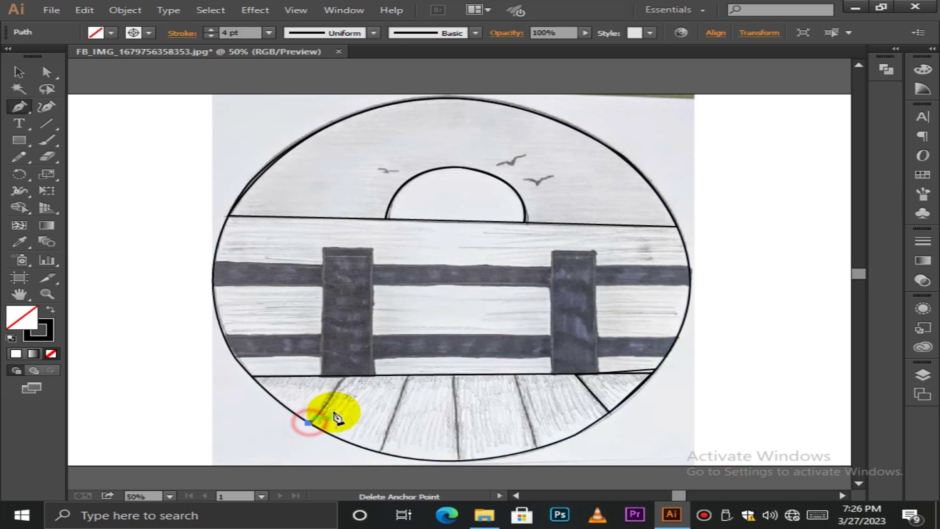
click(342, 376)
click(252, 377)
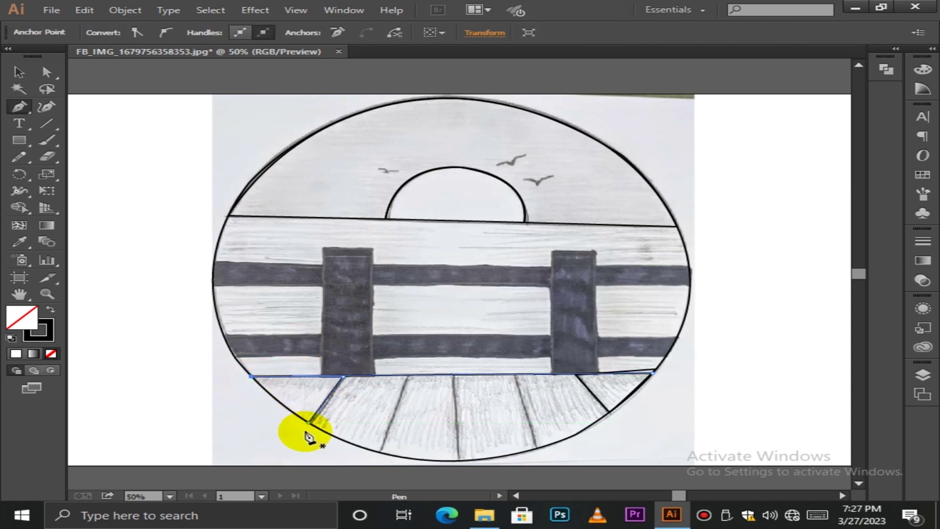
key(ctrl)
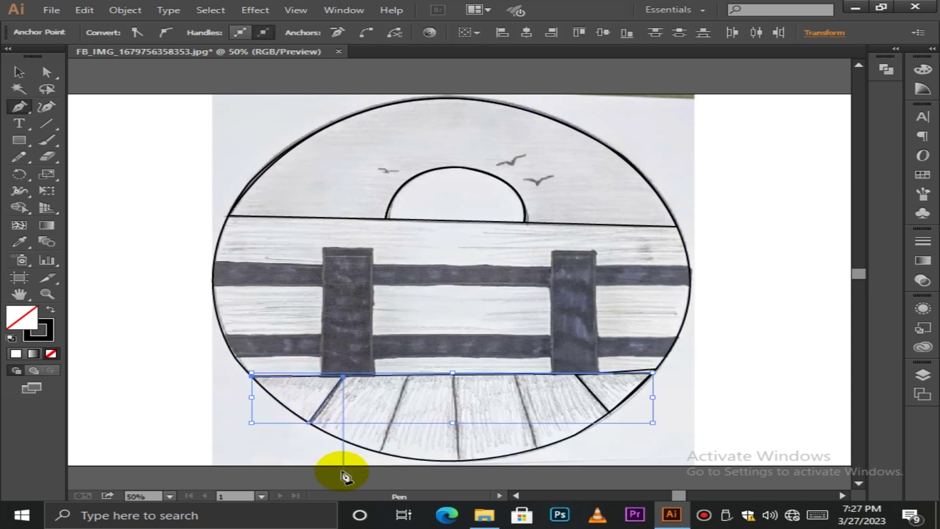
click(346, 376)
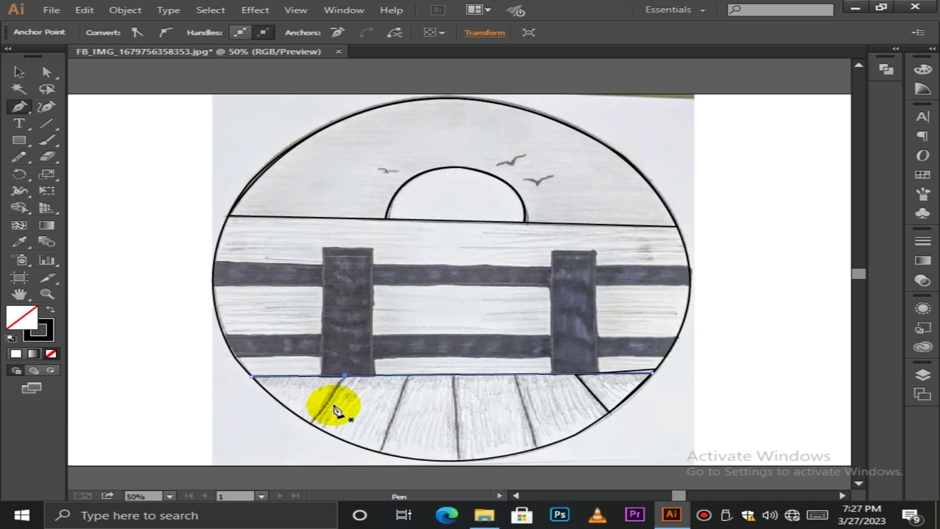
Delete the misdrawn line running along the deck's upper edge and return to the full drawing.
click(19, 71)
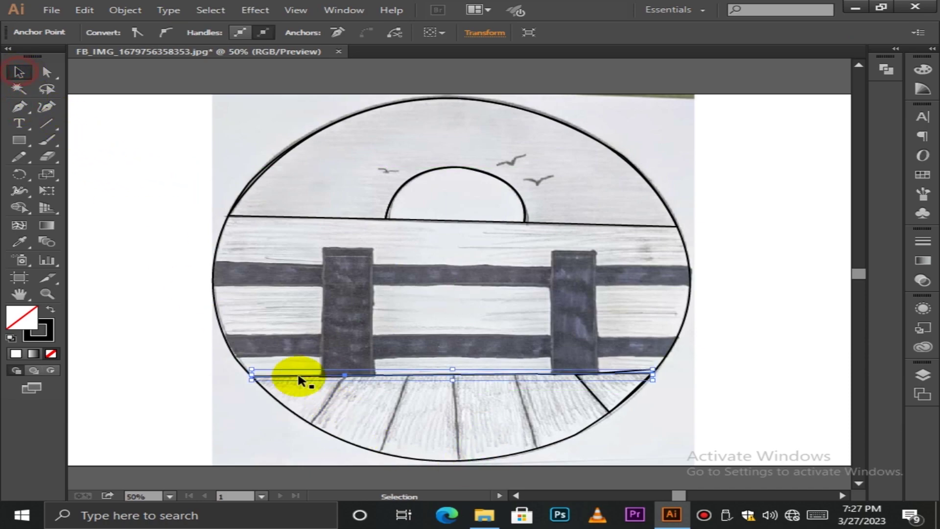
click(445, 420)
double_click(440, 375)
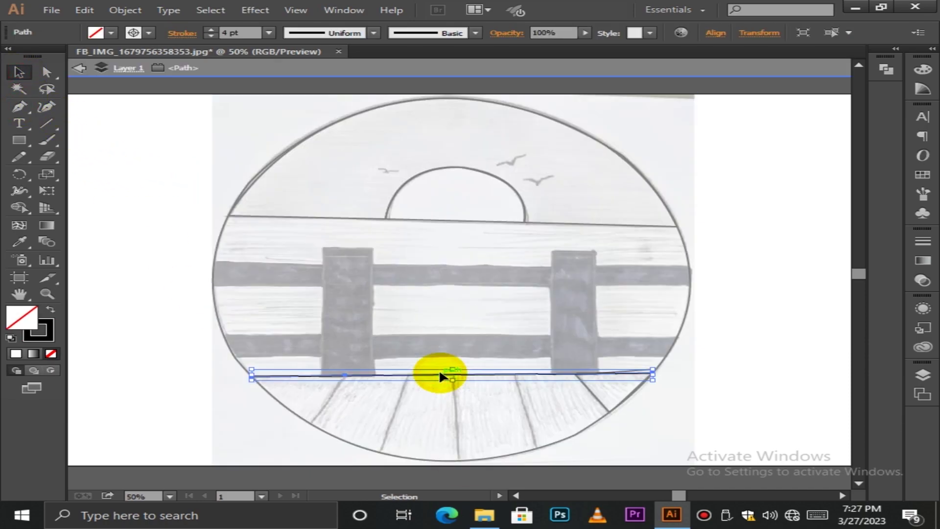
key(Delete)
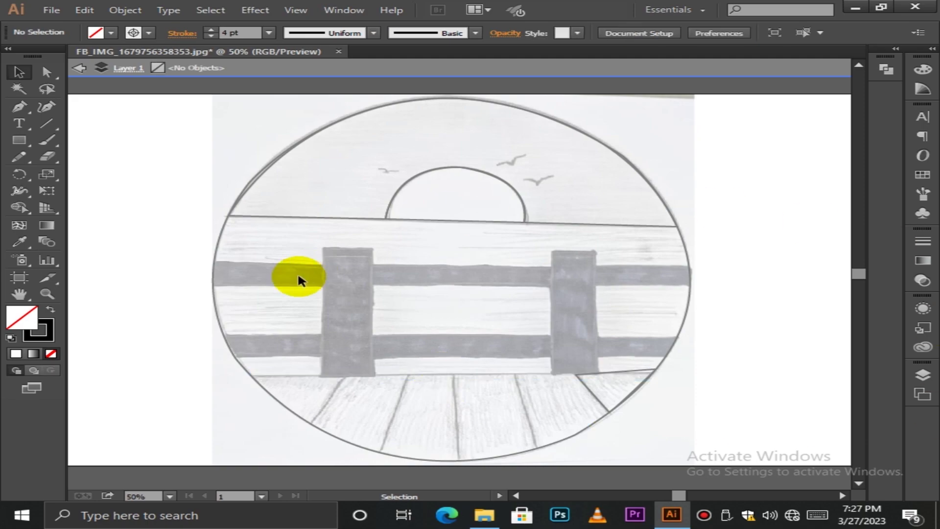
click(76, 69)
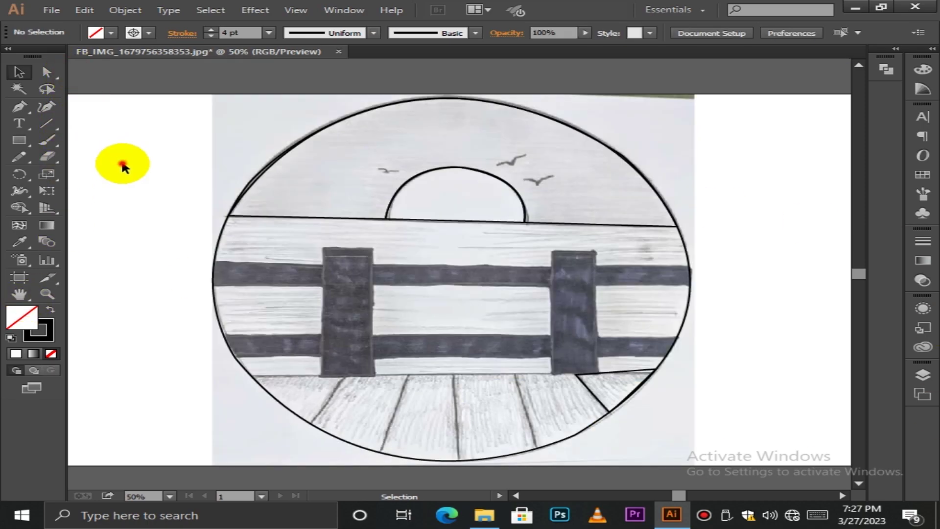
Trace the leftmost deck plank as a closed Pen shape between the deck's upper edge, the circle and its seam.
click(21, 106)
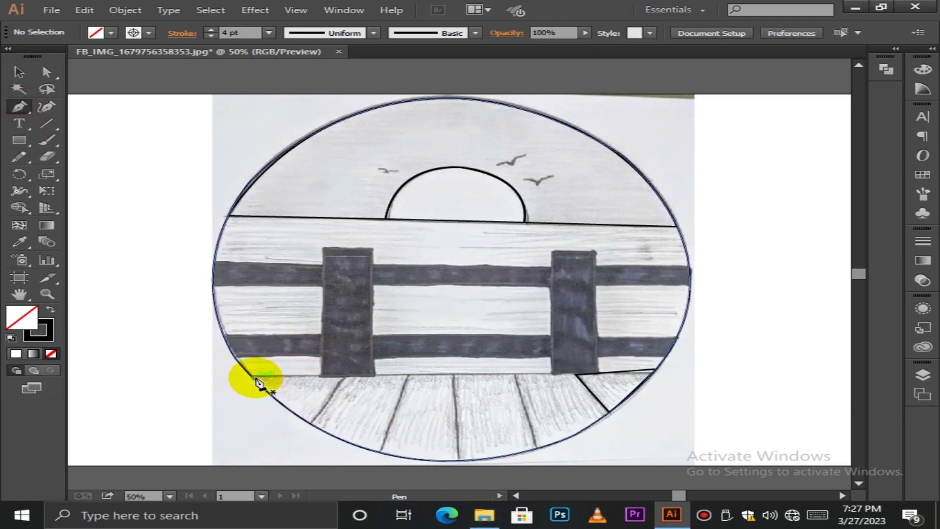
click(256, 377)
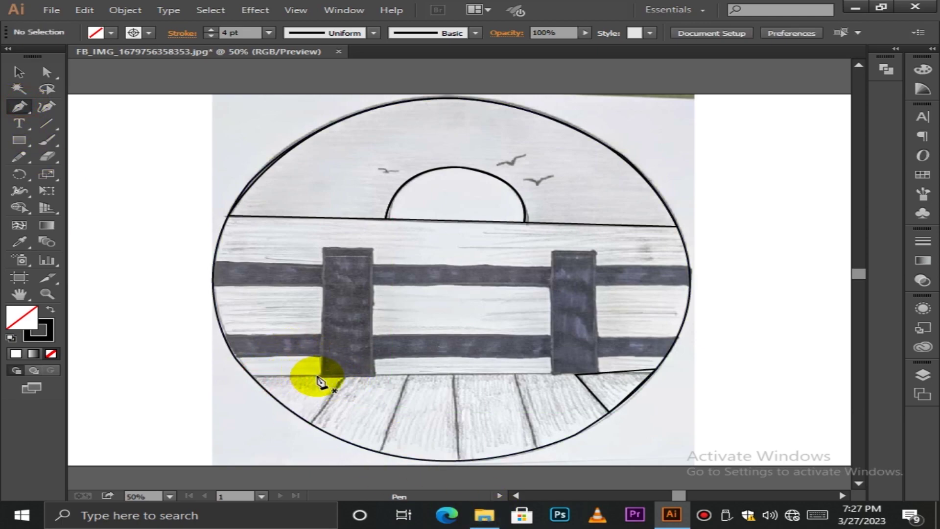
click(317, 376)
click(253, 378)
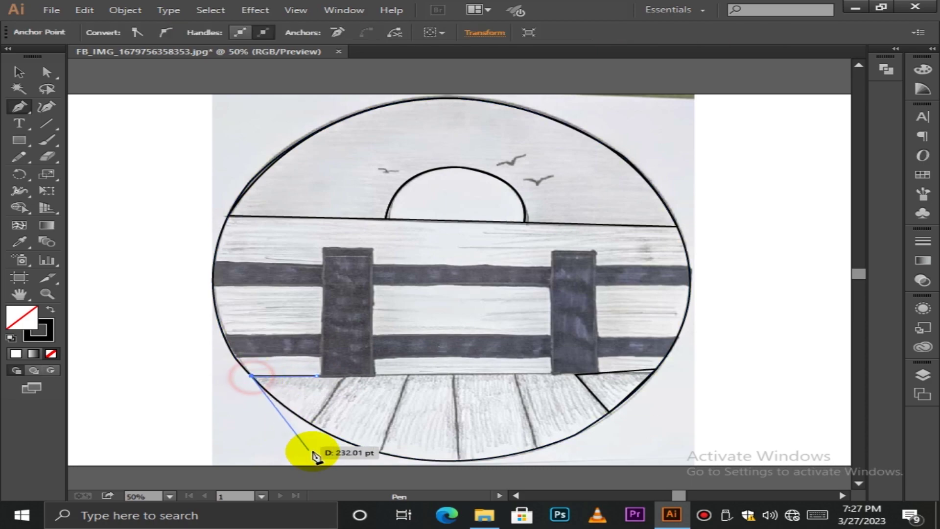
drag(318, 425, 324, 433)
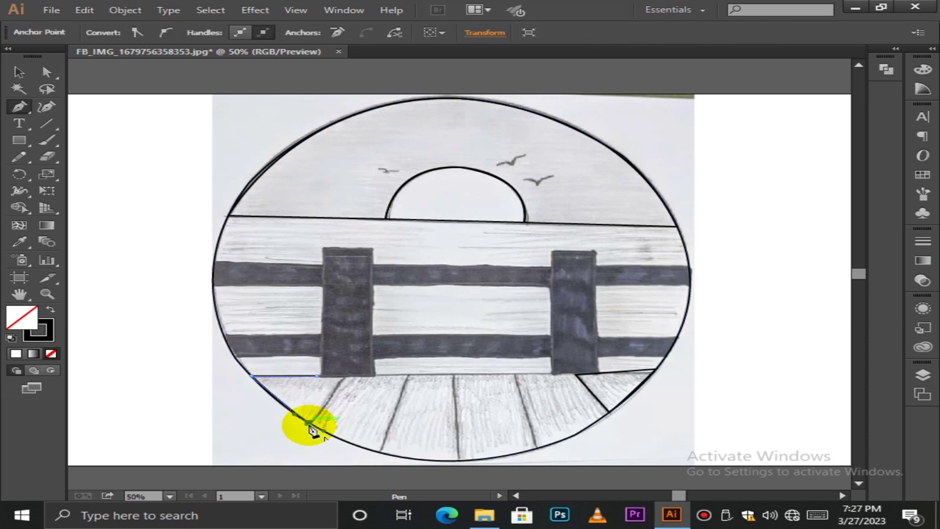
click(308, 424)
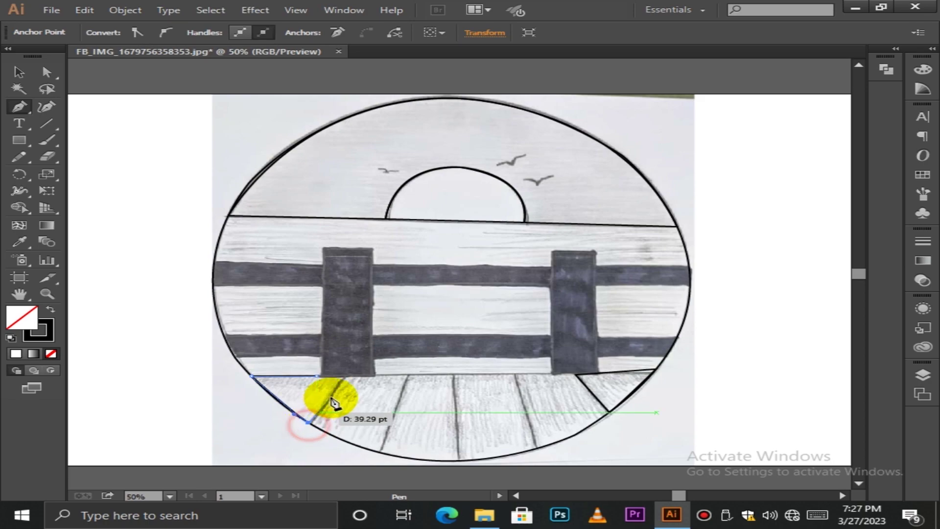
click(343, 377)
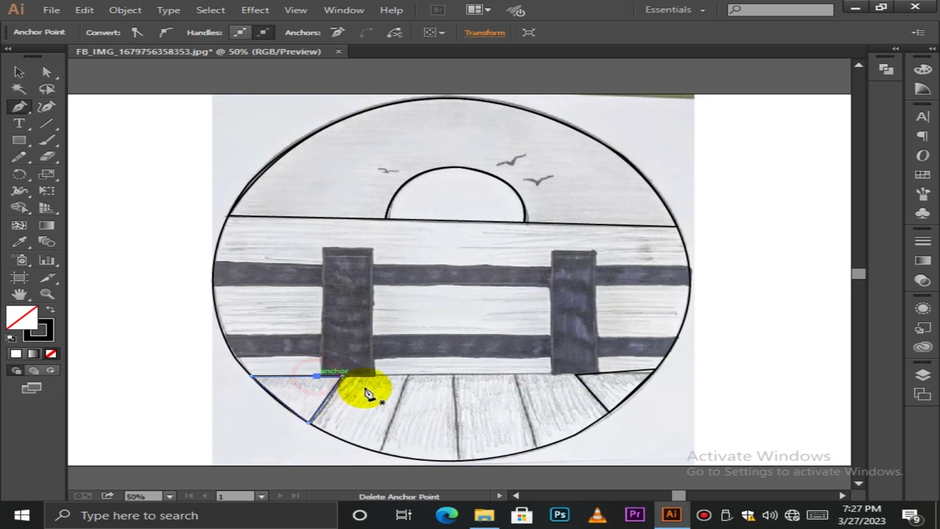
Trace the second deck plank from the left as a closed shape, curving its lower edge along the circle.
click(409, 377)
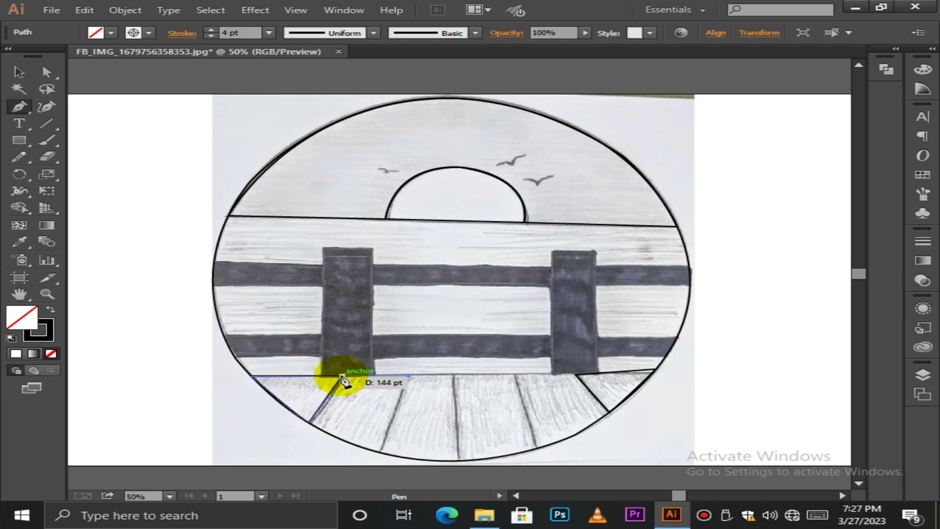
click(342, 376)
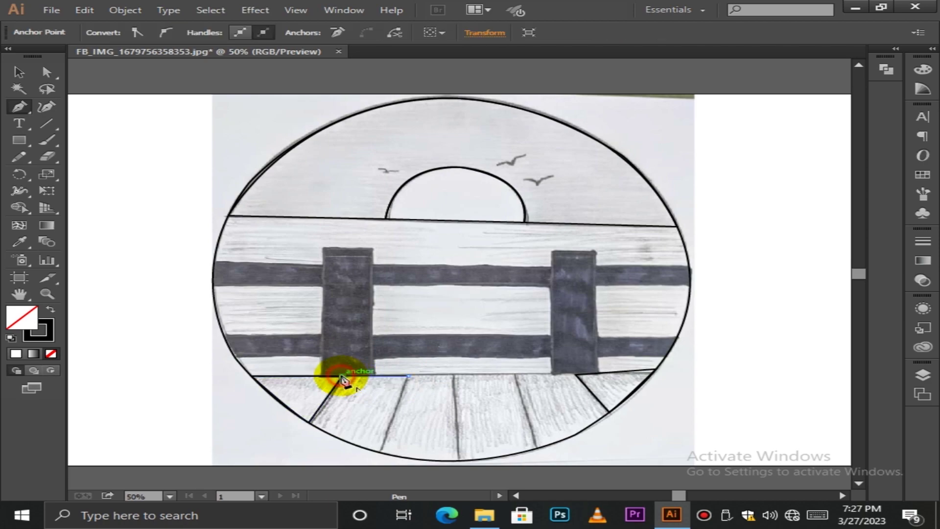
click(309, 423)
click(381, 452)
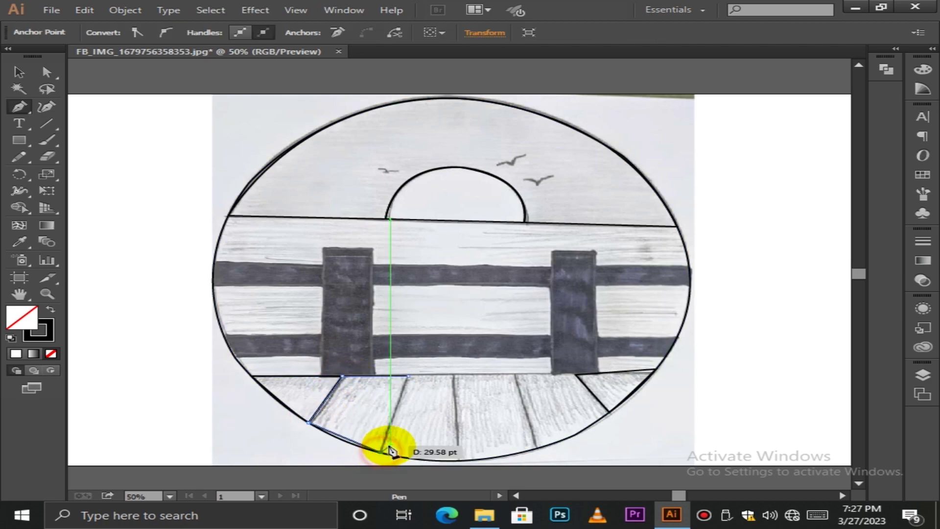
click(404, 444)
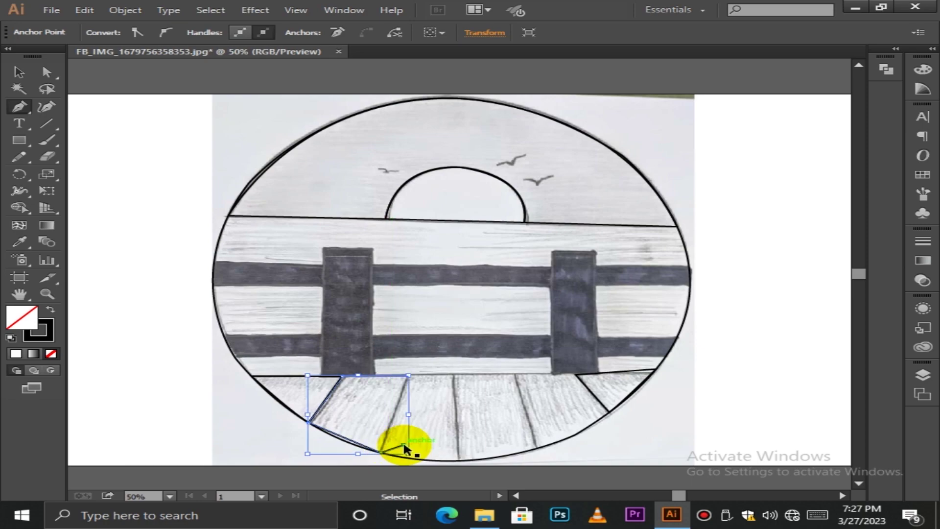
key(ctrl+z)
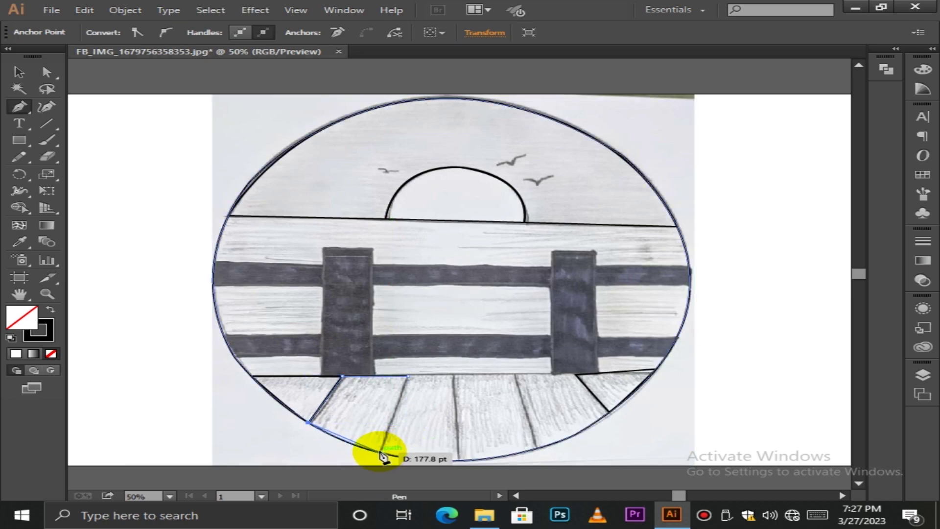
drag(380, 451, 399, 455)
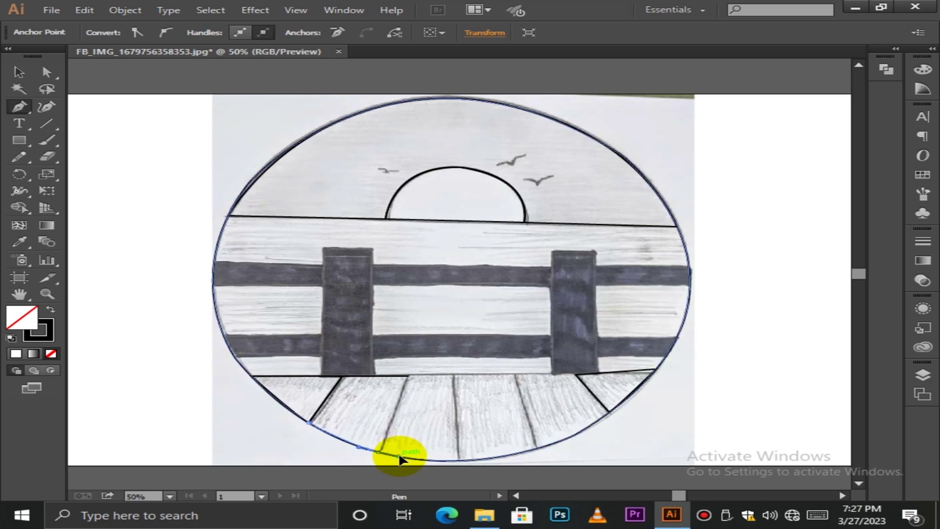
alt+click(379, 452)
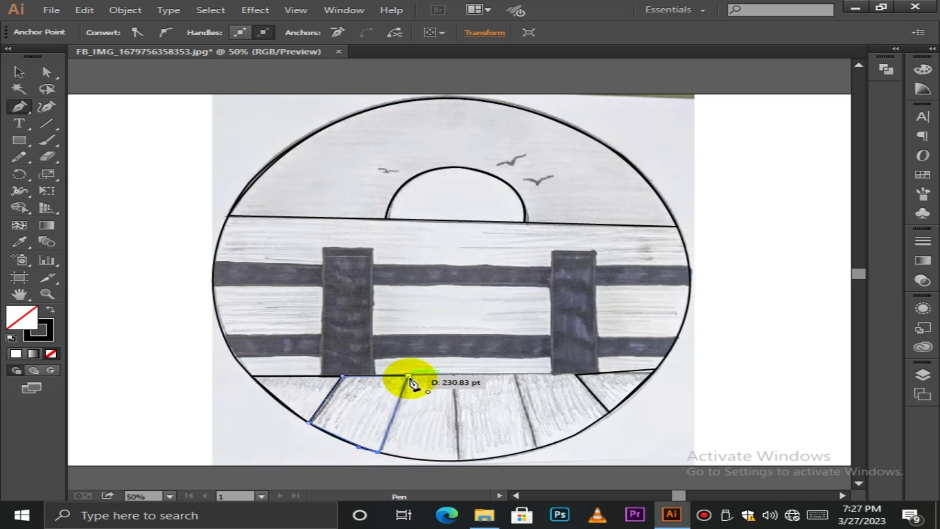
click(408, 377)
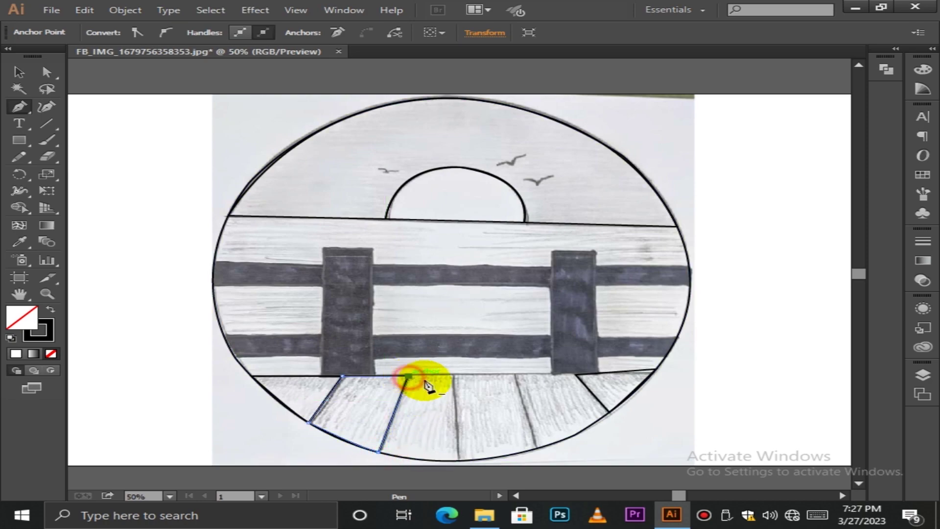
Trace the second deck plank from the right as a closed shape between its two seams, the deck's upper edge and the circle.
click(576, 377)
click(518, 378)
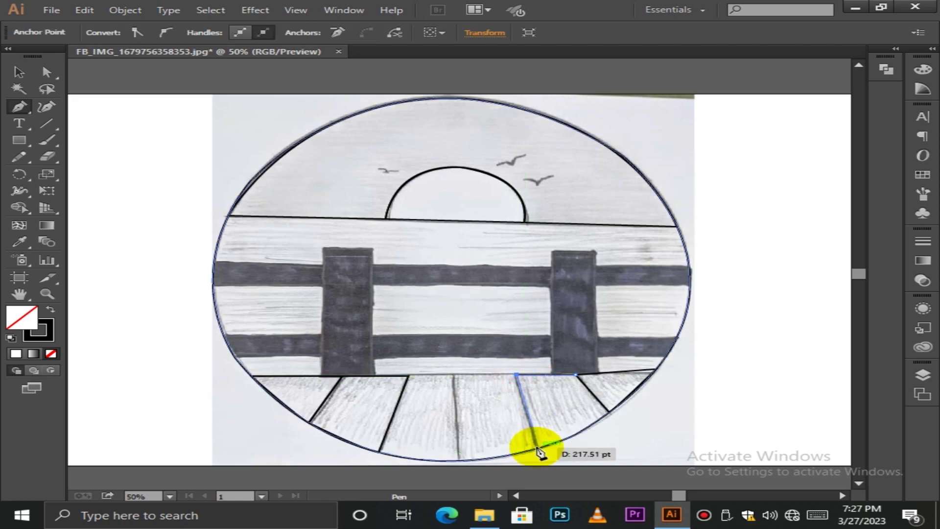
click(536, 448)
drag(610, 413, 583, 380)
key(ctrl)
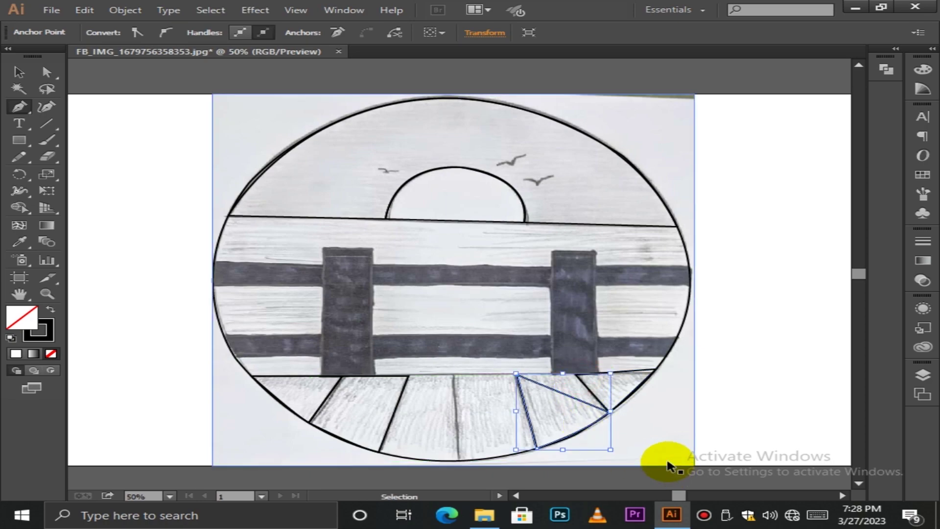
ctrl+click(668, 465)
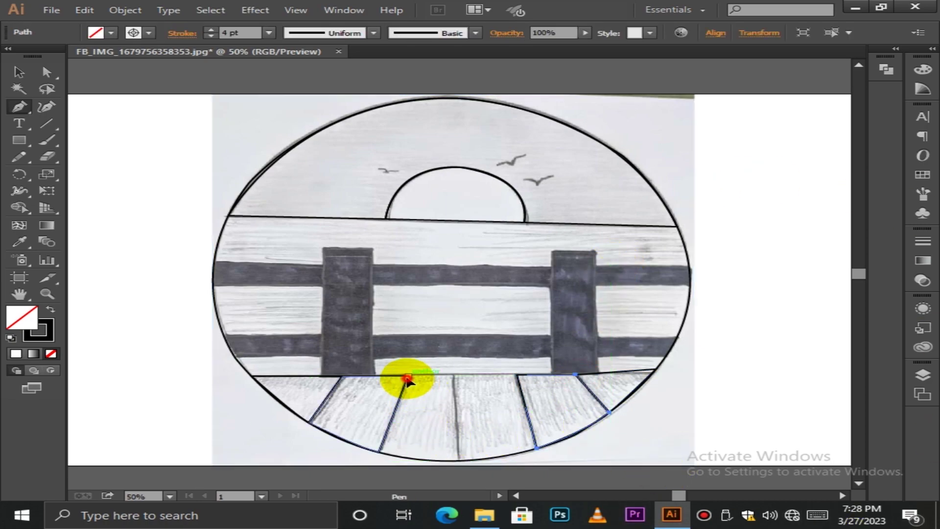
Trace the third deck plank from the left as a closed shape, with its lower edge following the circle.
drag(407, 378, 454, 378)
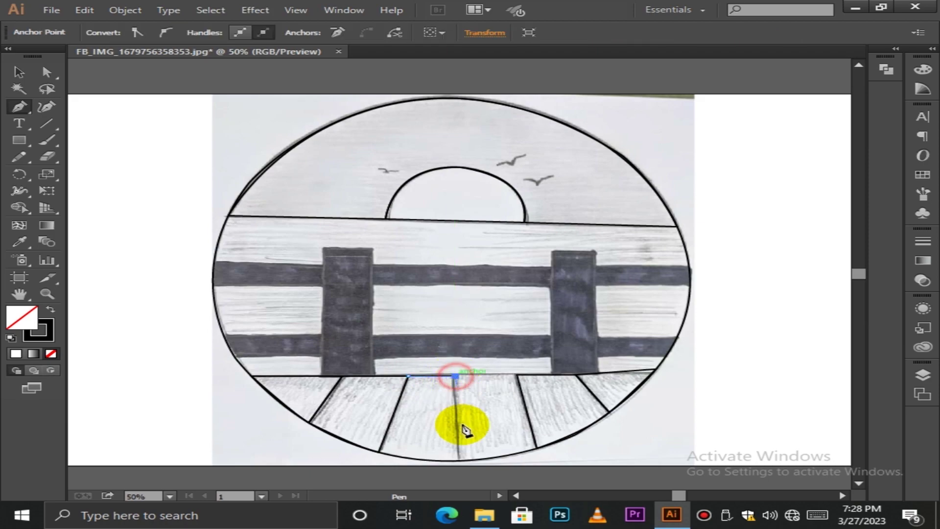
click(461, 463)
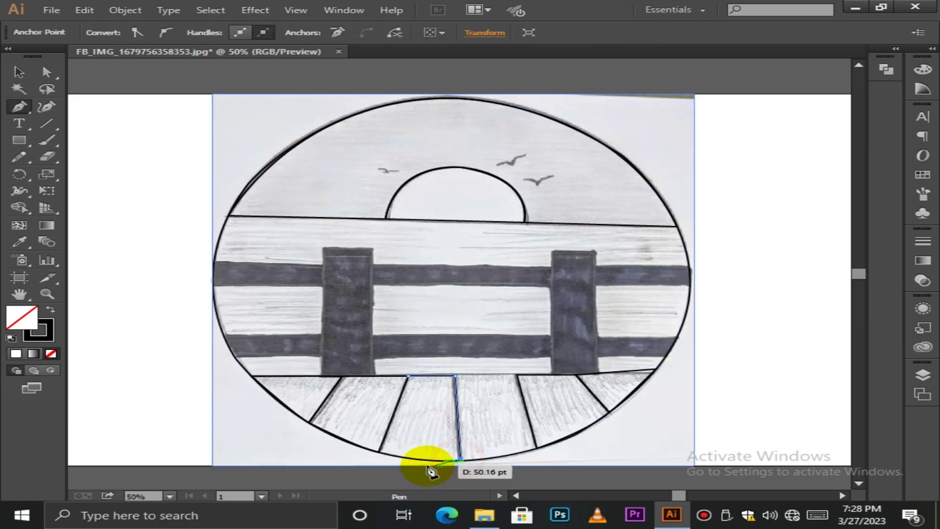
drag(388, 463, 328, 441)
click(379, 452)
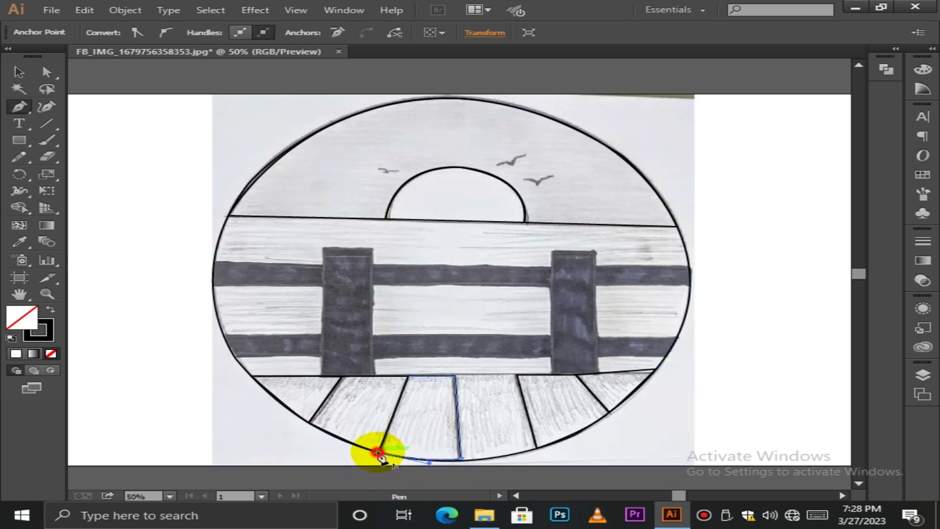
click(455, 376)
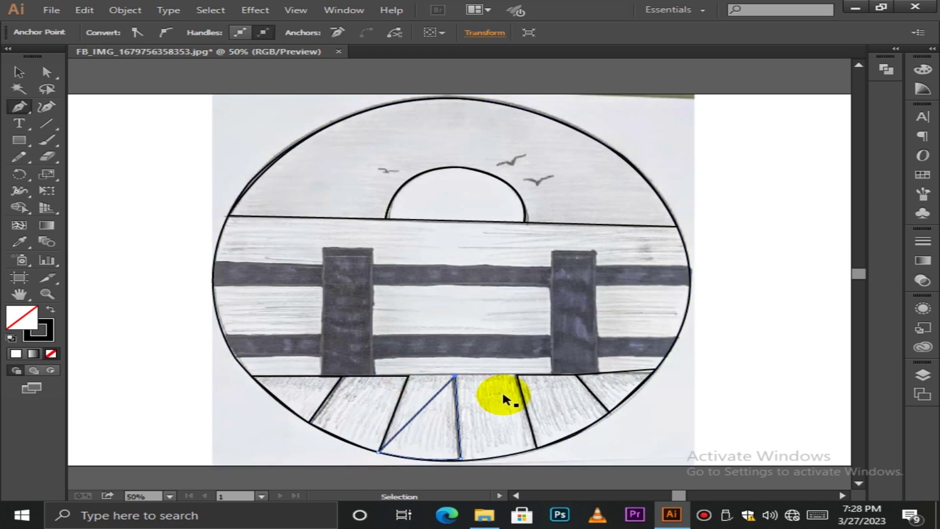
ctrl+click(502, 390)
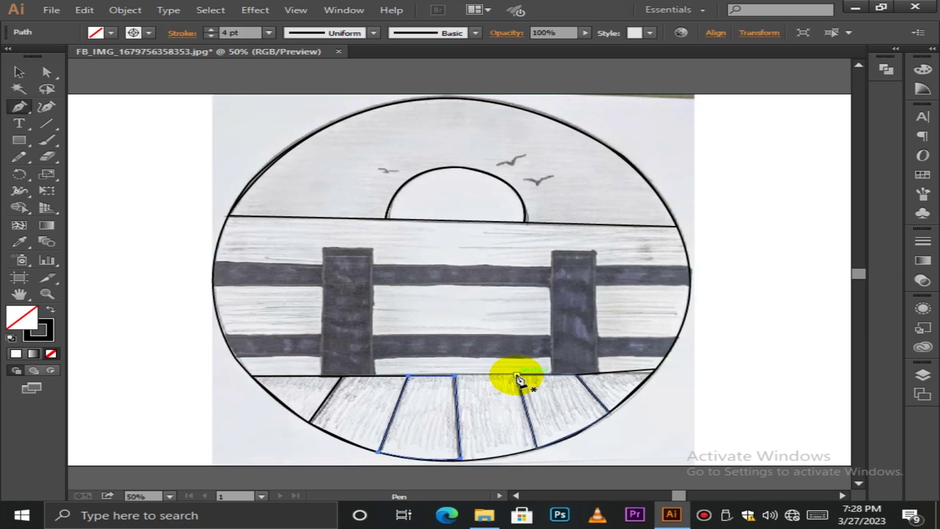
Trace the remaining deck plank just right of the centre seam as a closed shape with a curved lower edge.
click(517, 377)
click(455, 376)
click(460, 460)
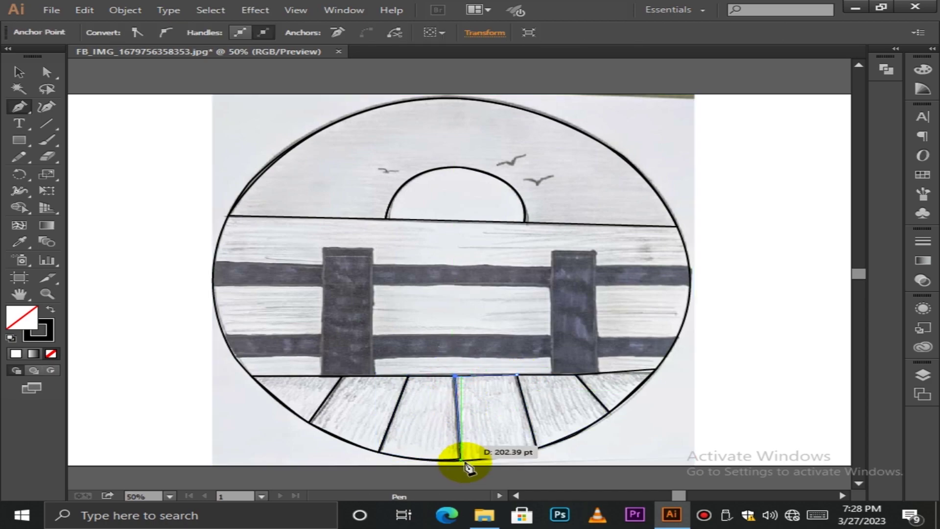
click(537, 448)
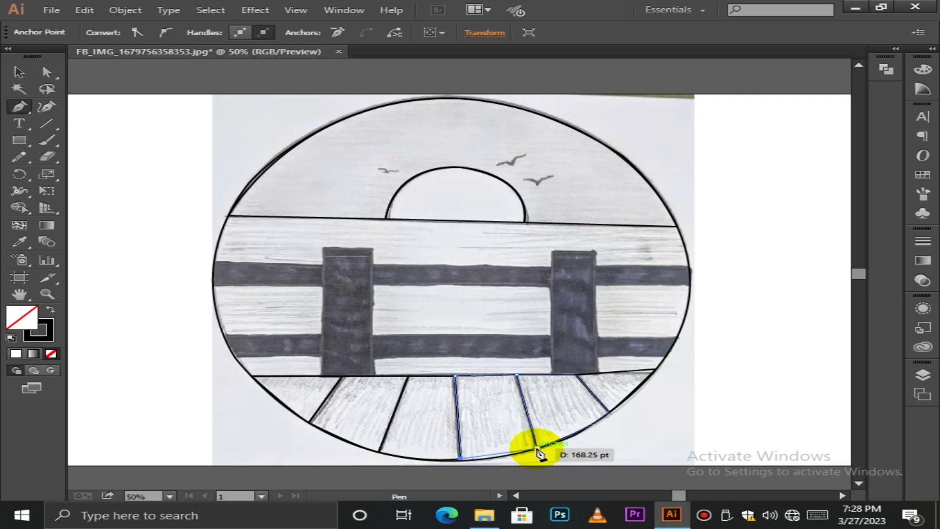
click(562, 448)
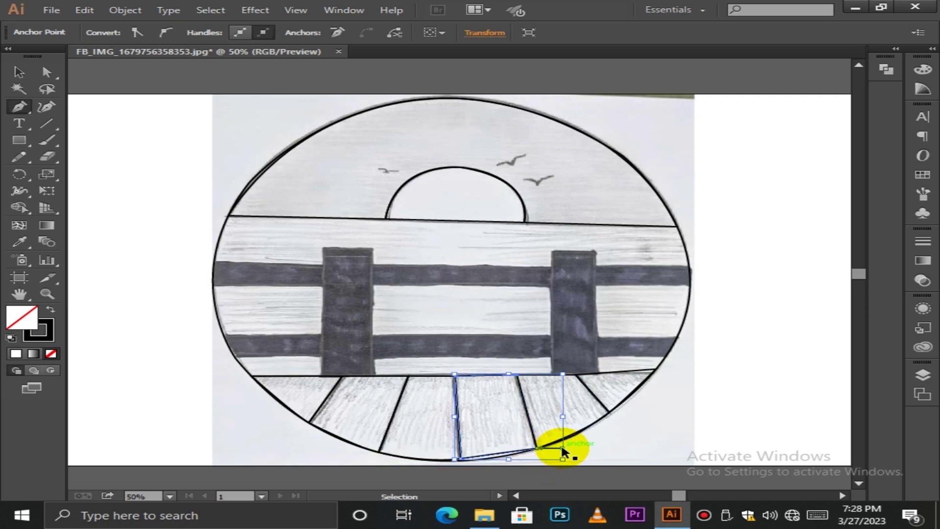
key(ctrl+z)
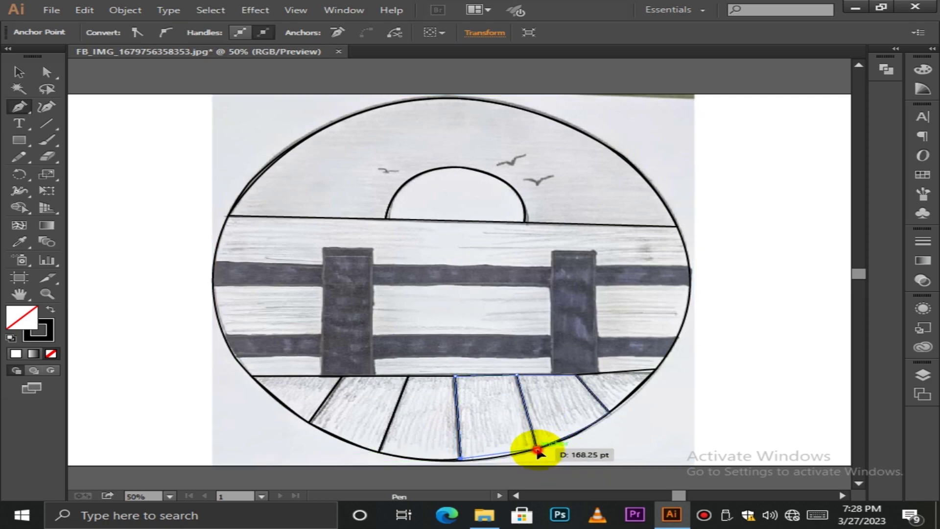
drag(574, 445, 588, 435)
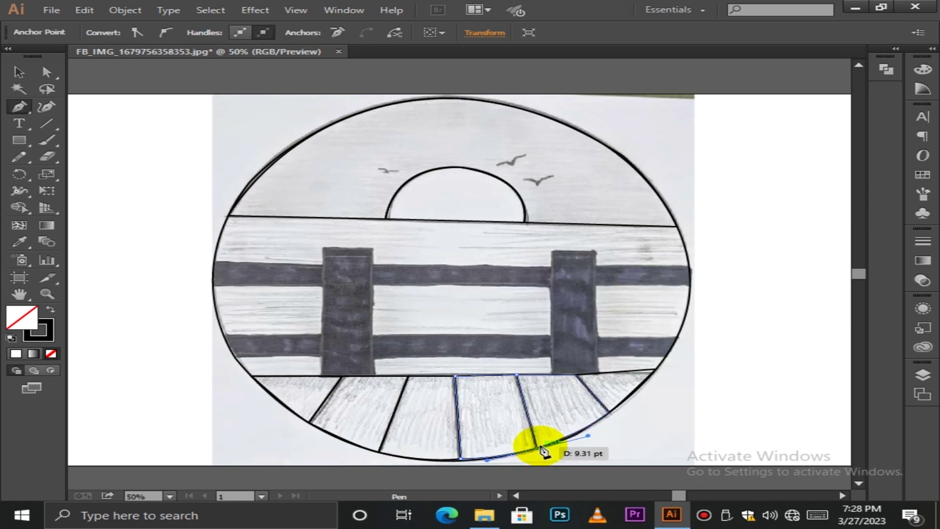
click(518, 376)
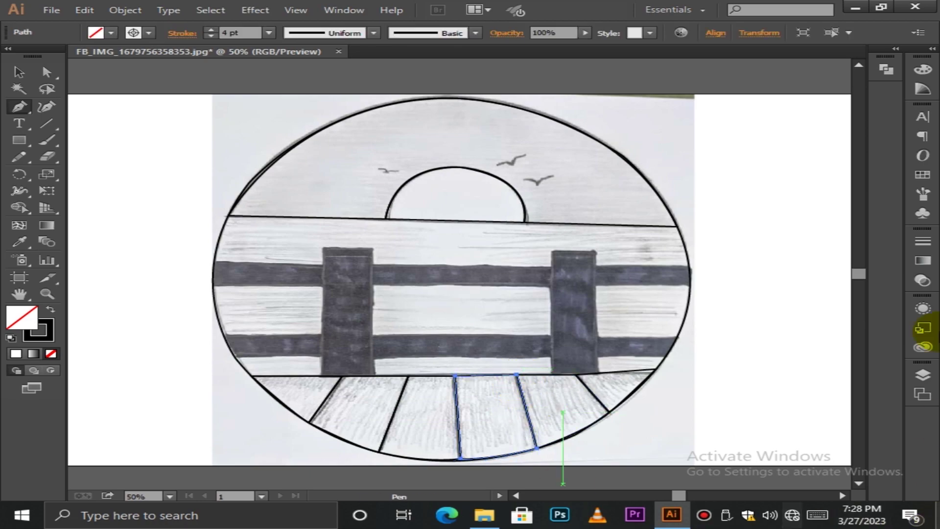
Trace the left fence post as a closed four-cornered shape about 108 pt wide and 370 pt tall, ending on the deck's upper edge.
scroll(717, 407, up, 1)
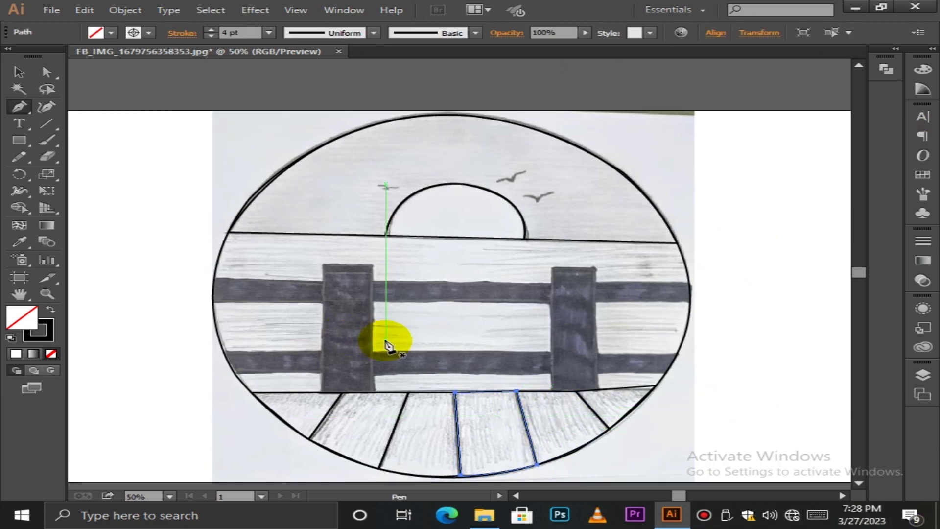
click(324, 264)
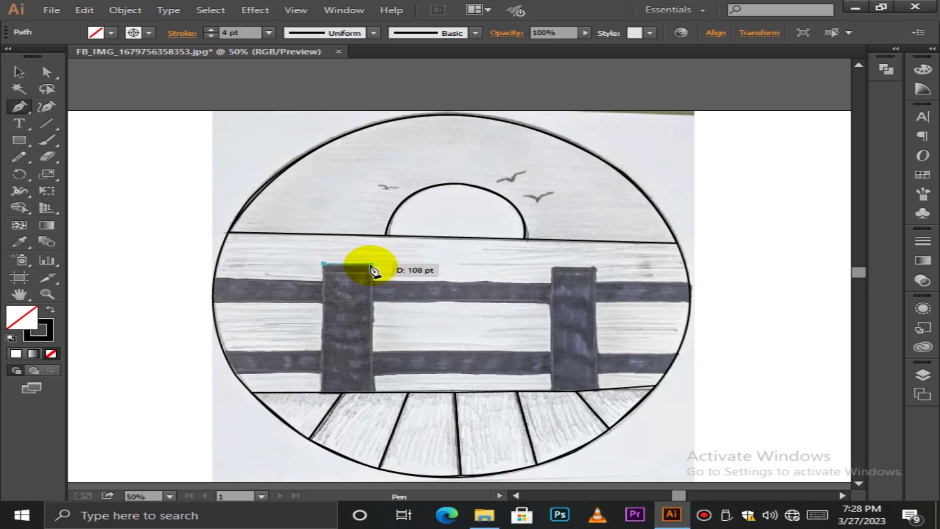
click(370, 265)
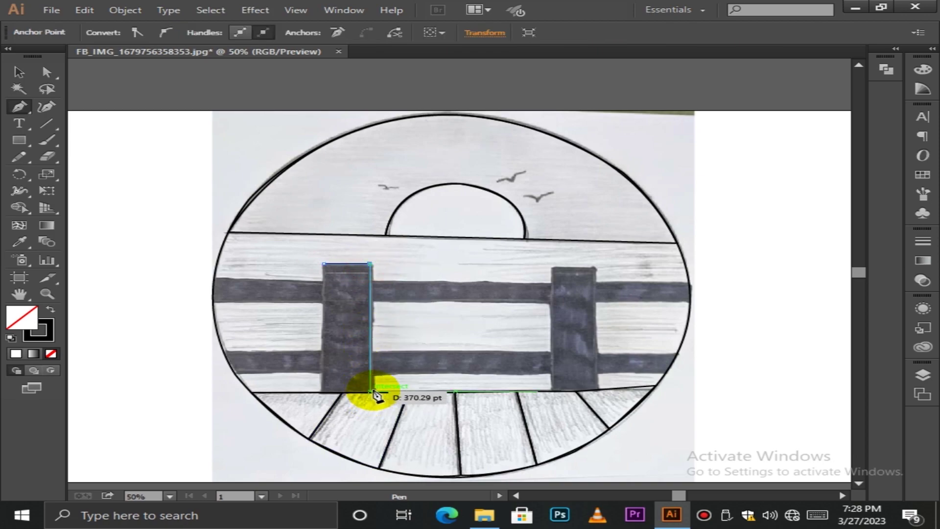
click(373, 391)
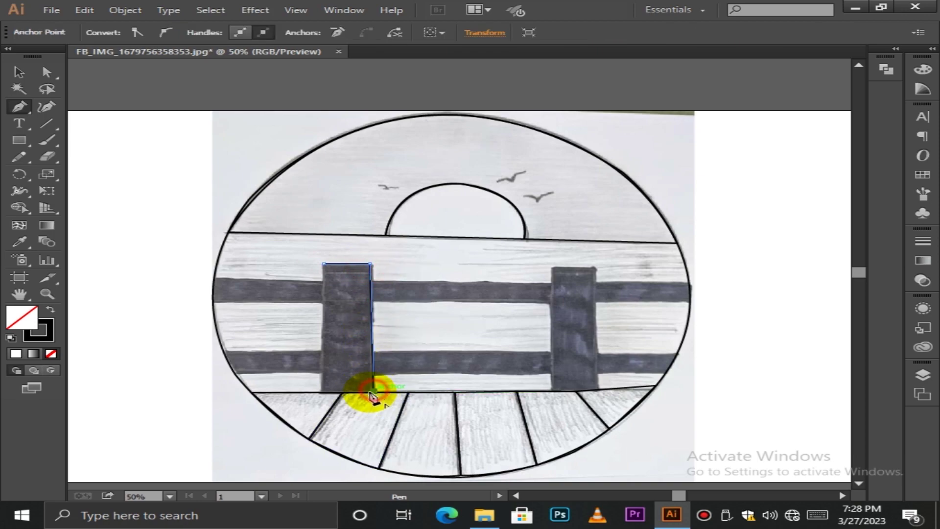
click(324, 392)
click(324, 264)
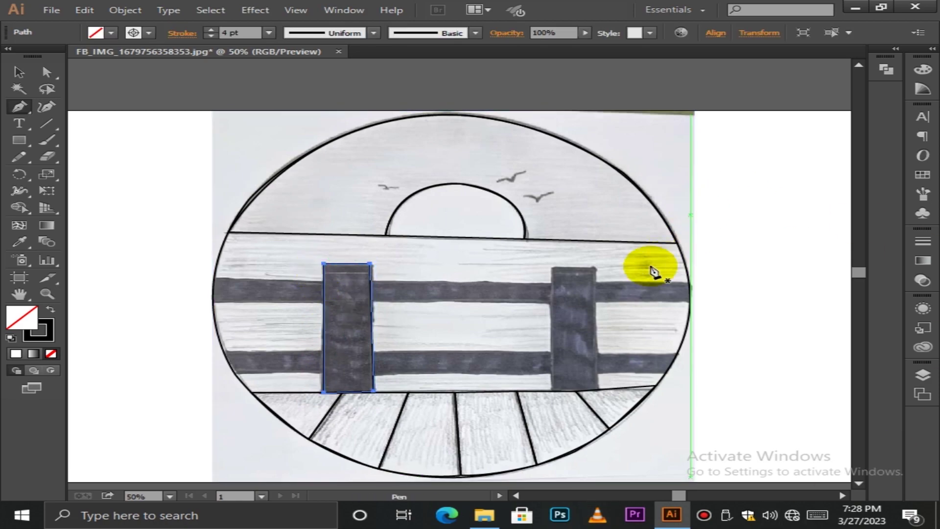
Trace the right fence post as a closed four-cornered shape about 90 pt wide, reaching down to the deck's upper edge.
click(549, 267)
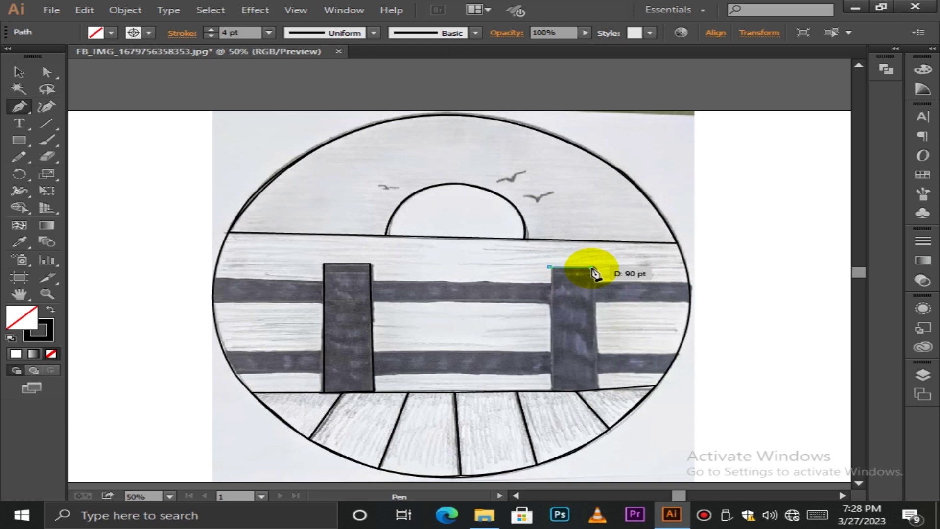
click(594, 268)
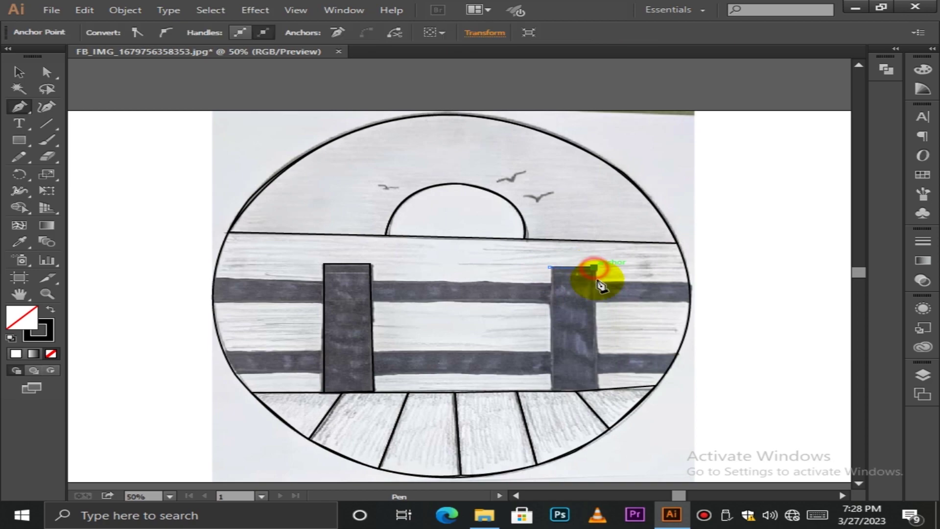
click(598, 390)
click(553, 390)
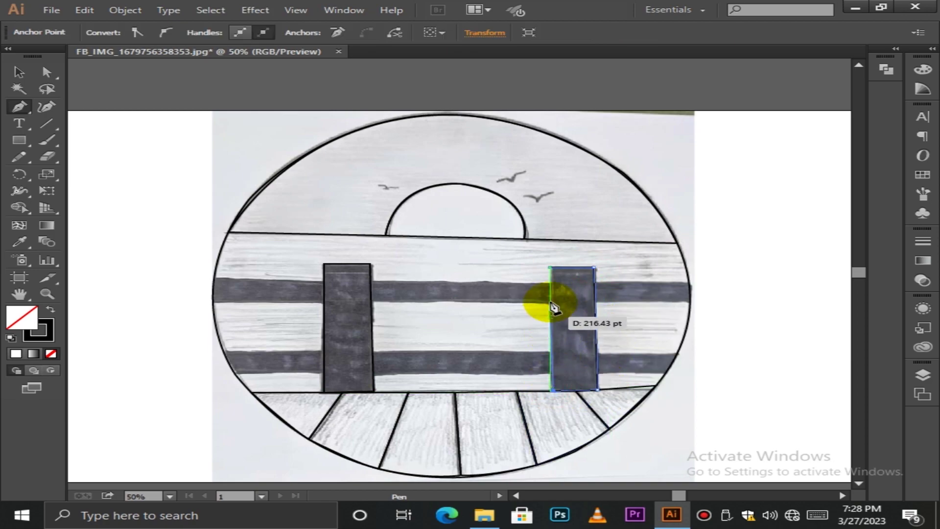
click(550, 267)
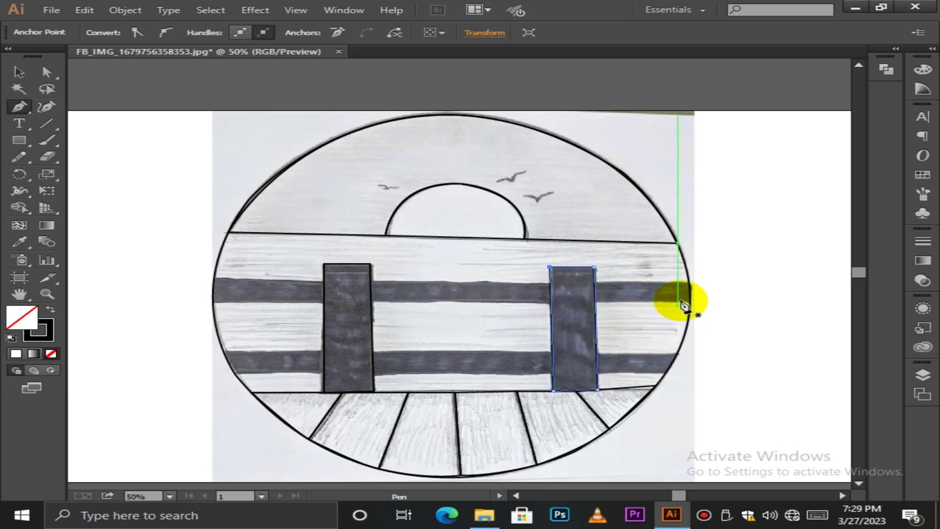
Trace the upper rail section between the right post and the circle as a closed shape about 205 pt long.
click(689, 283)
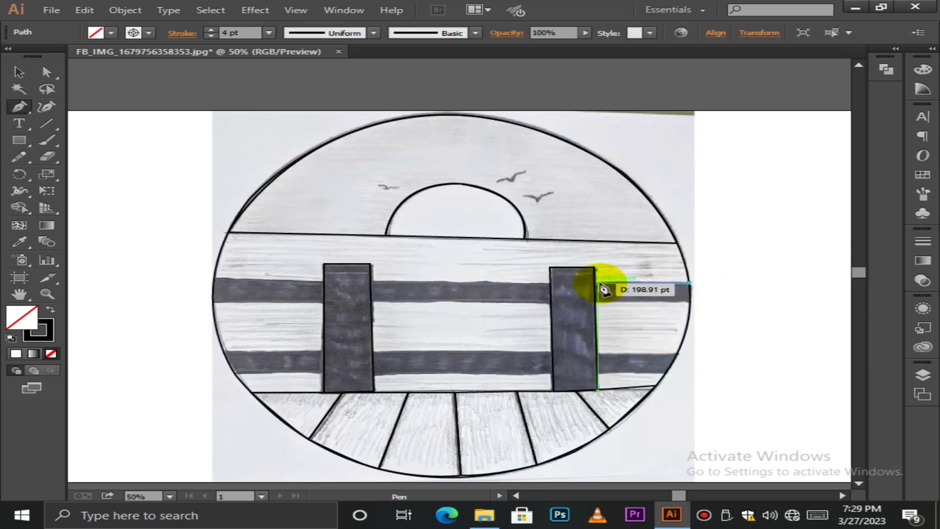
click(595, 283)
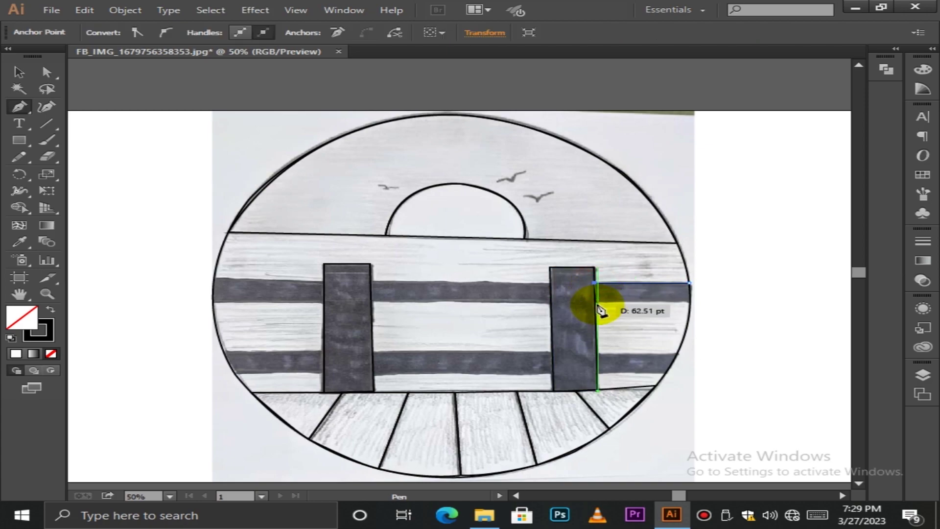
click(595, 302)
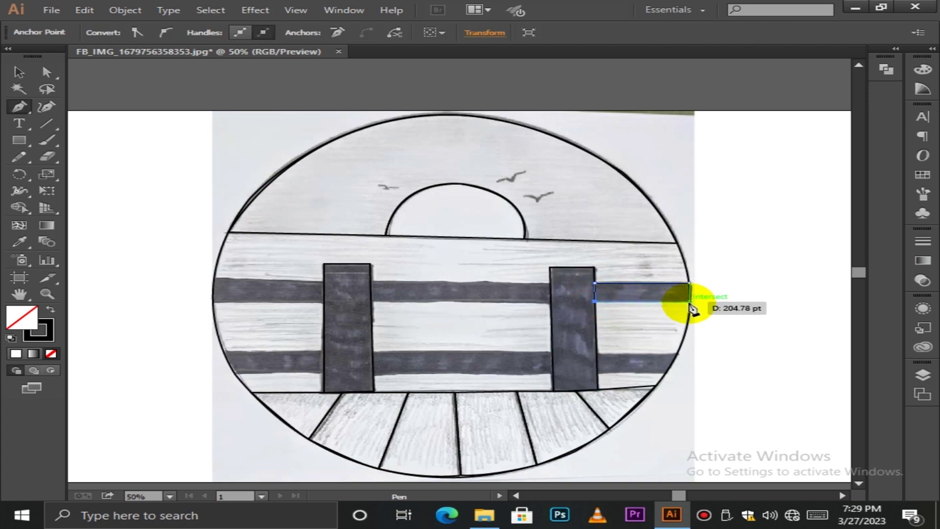
click(690, 301)
click(690, 283)
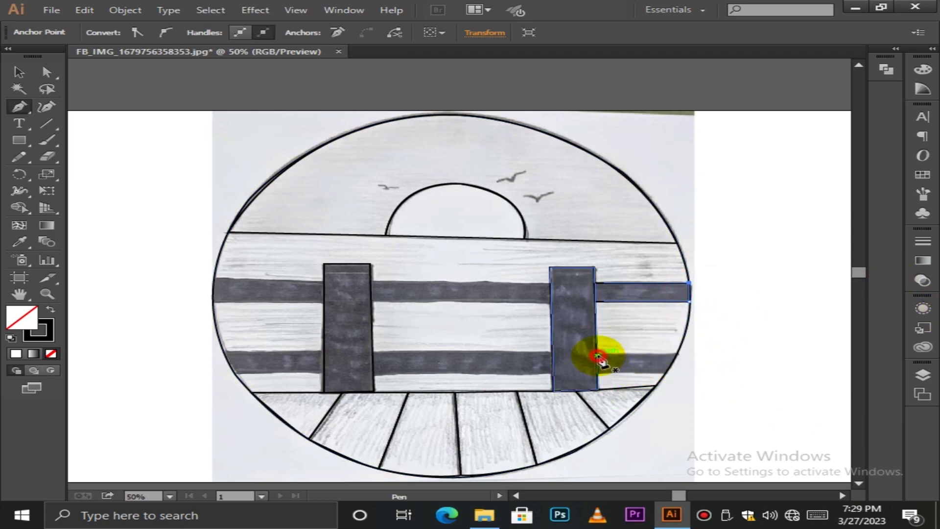
Trace the lower rail section between the right post and the circle as a closed shape with a slanted outer end, and deselect it.
click(597, 355)
click(678, 353)
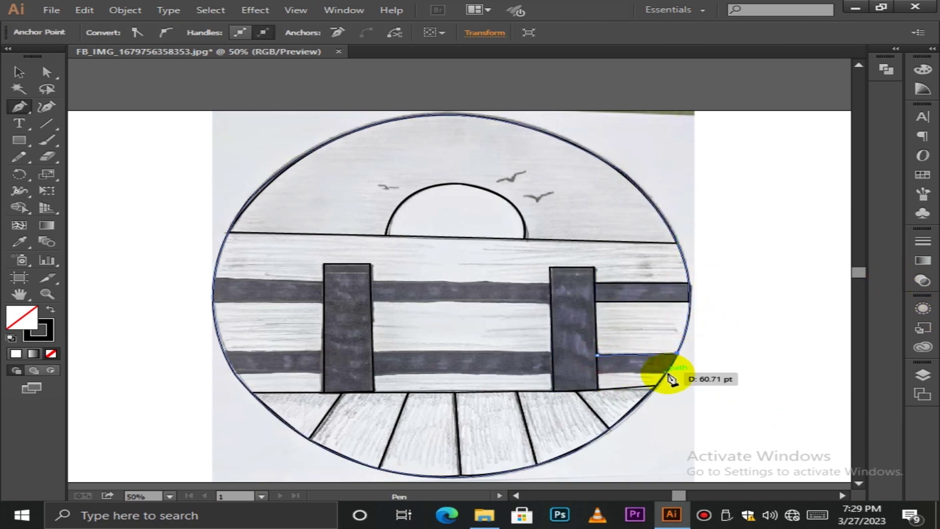
click(664, 372)
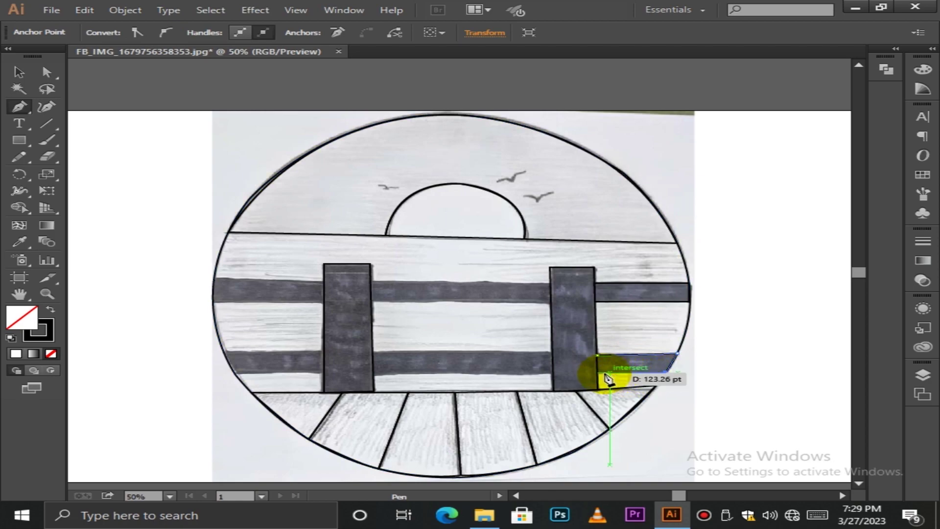
click(599, 372)
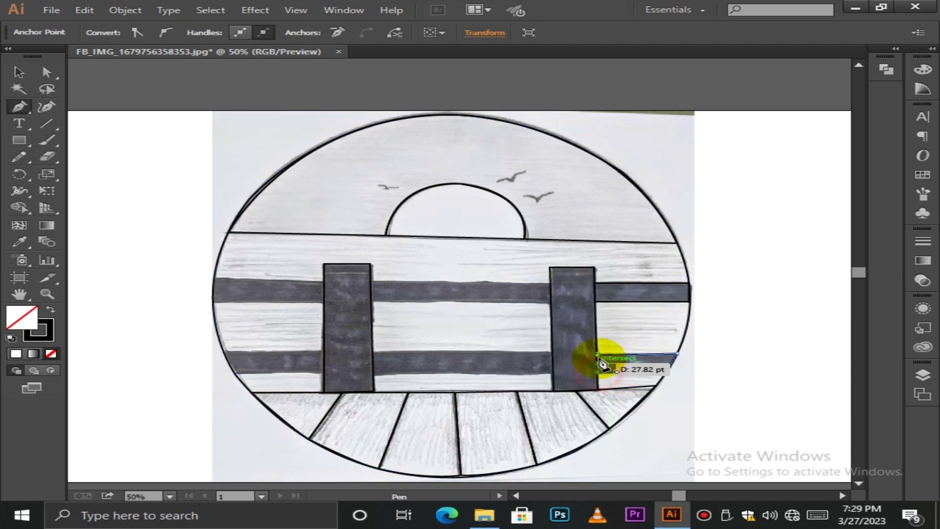
click(597, 355)
ctrl+click(553, 359)
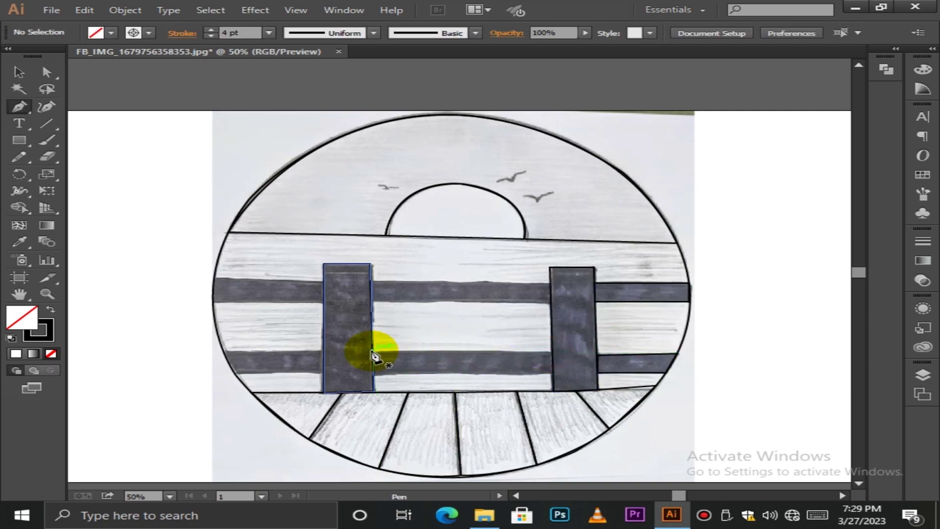
Trace the lower rail section between the two fence posts as a closed four-cornered shape.
click(372, 354)
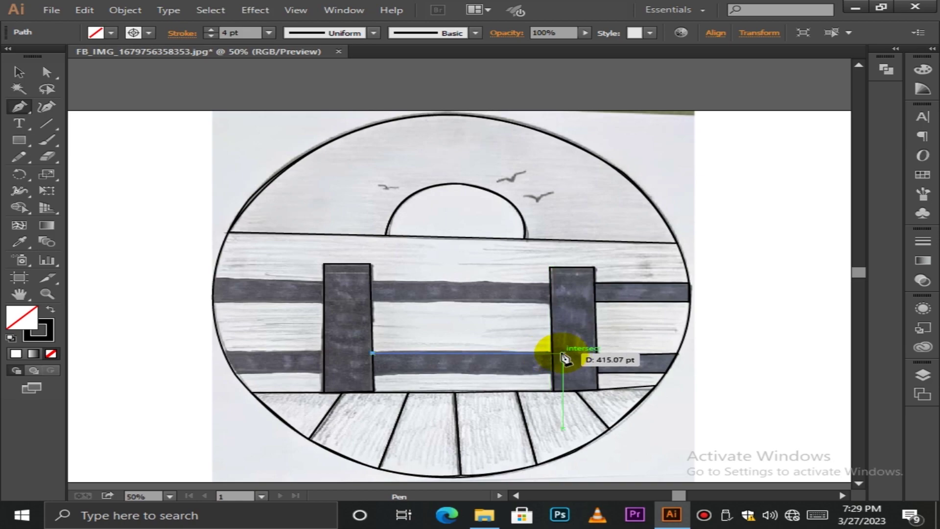
click(553, 353)
click(552, 372)
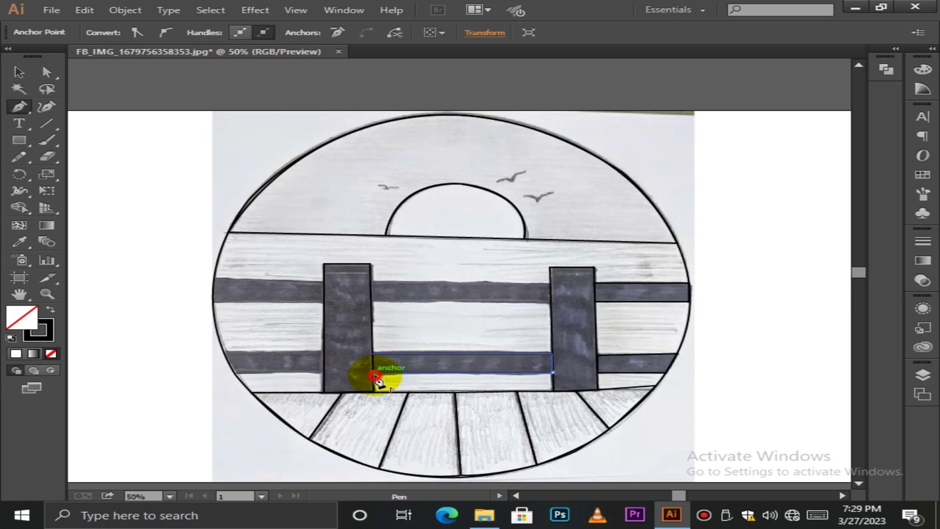
click(375, 375)
click(374, 353)
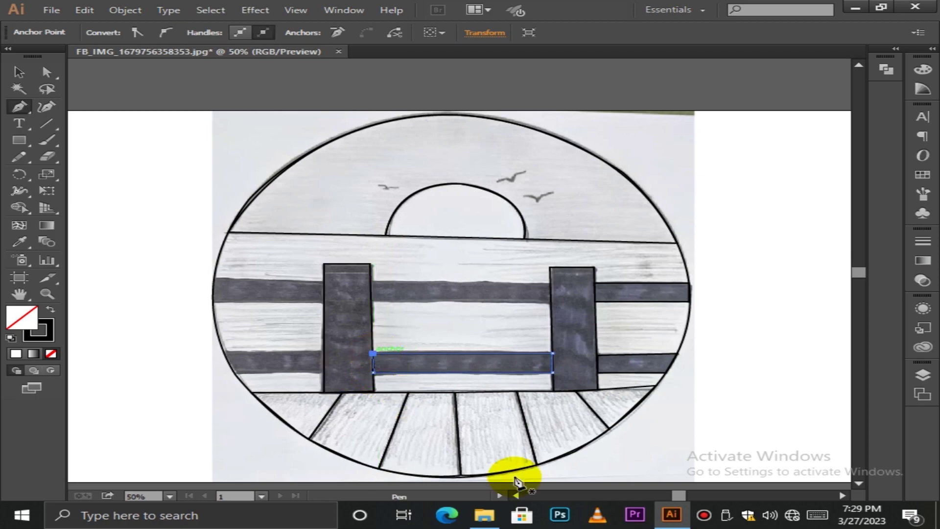
Trace the upper rail section between the two fence posts as a closed four-cornered shape and deselect it.
click(551, 283)
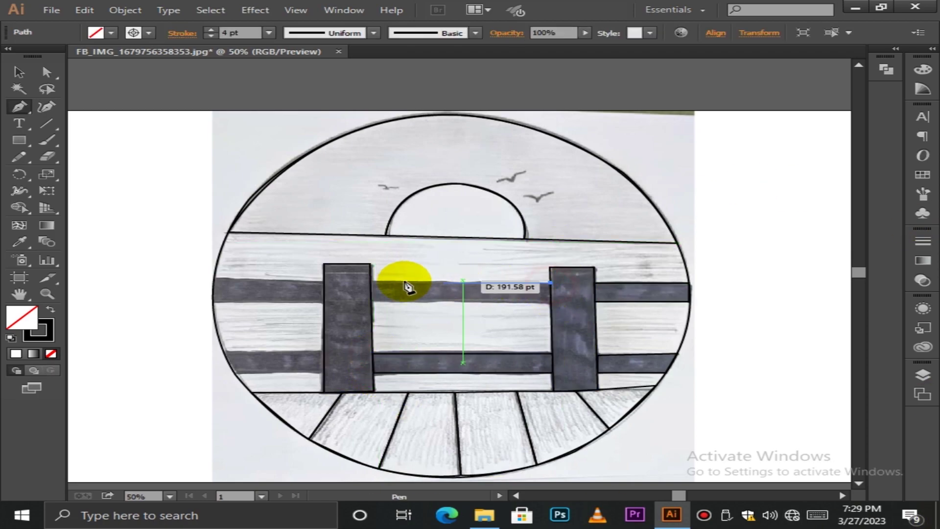
click(372, 283)
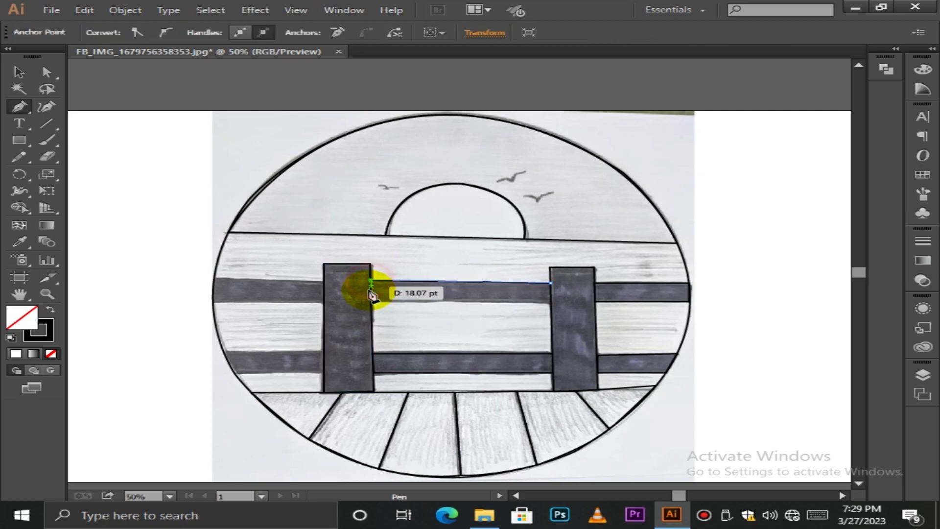
click(373, 302)
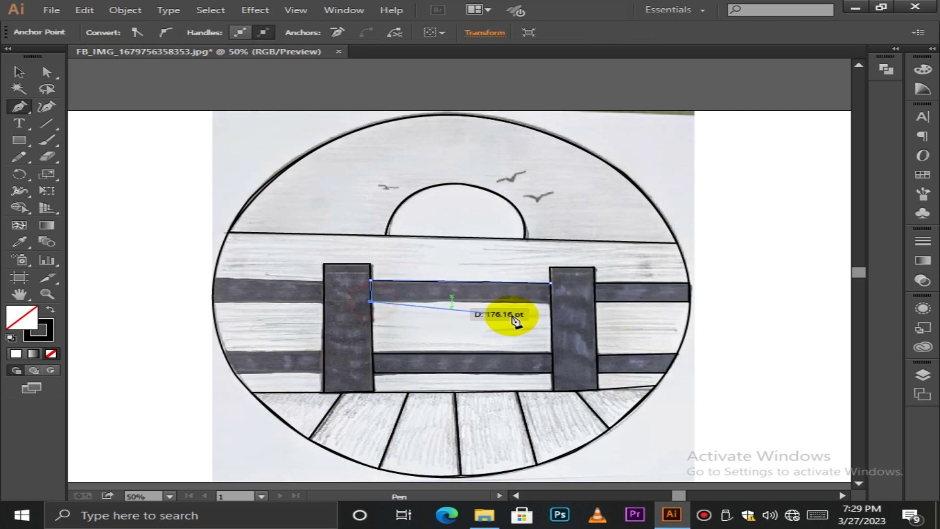
click(551, 303)
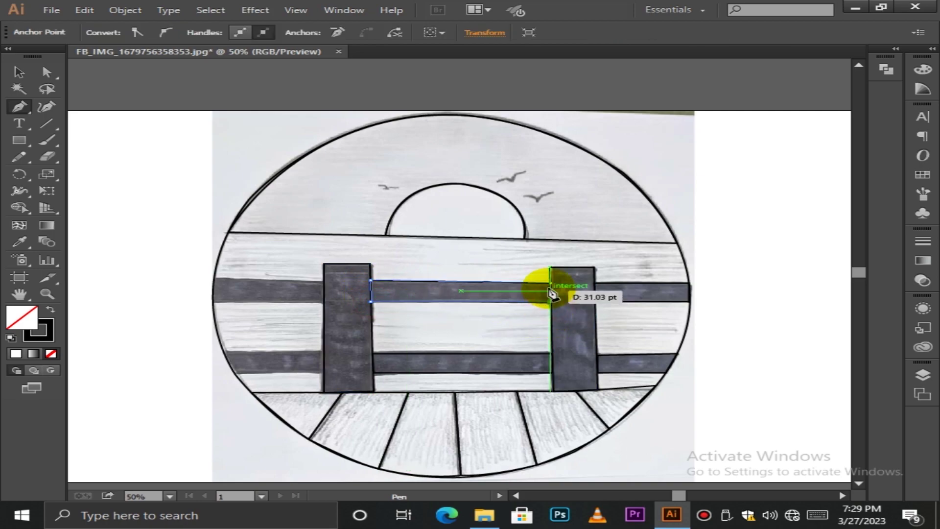
click(552, 283)
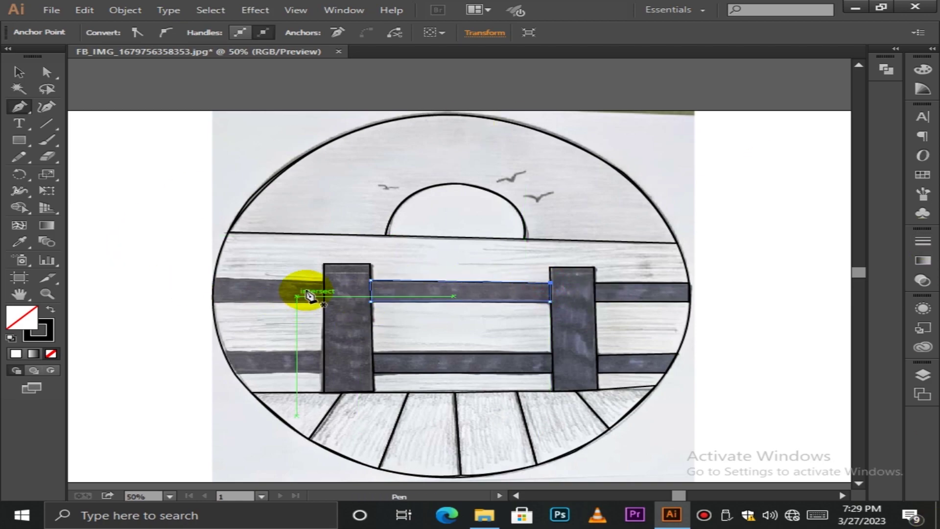
key(ctrl+shift+a)
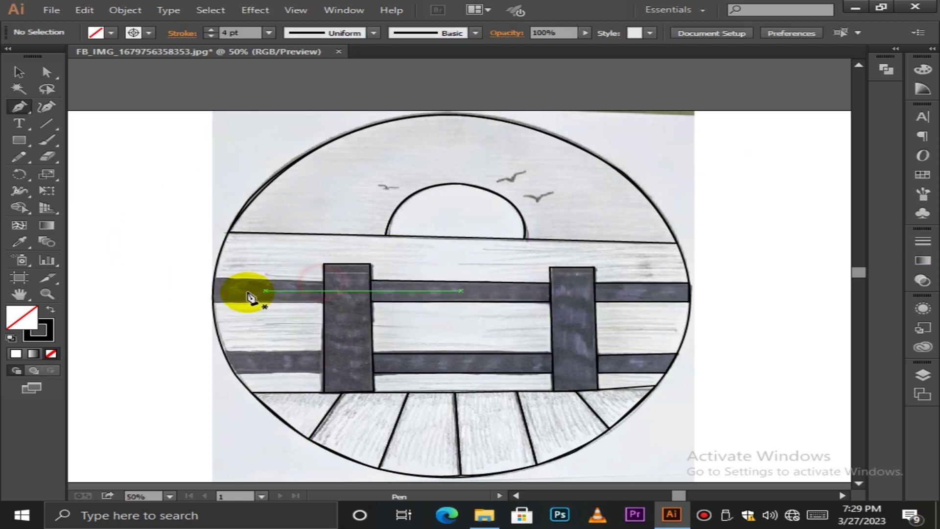
Trace the upper rail section between the circle and the left post as a closed shape about 243 pt long.
click(211, 279)
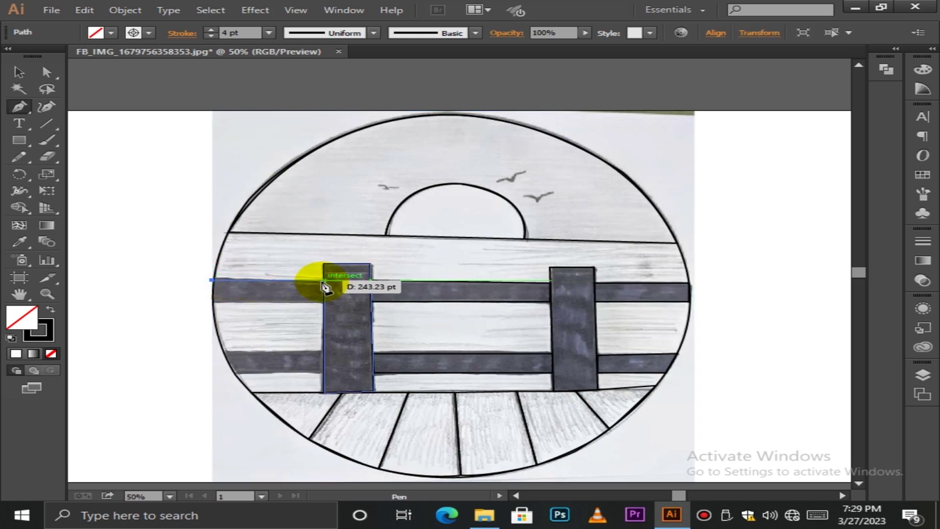
click(323, 284)
click(323, 301)
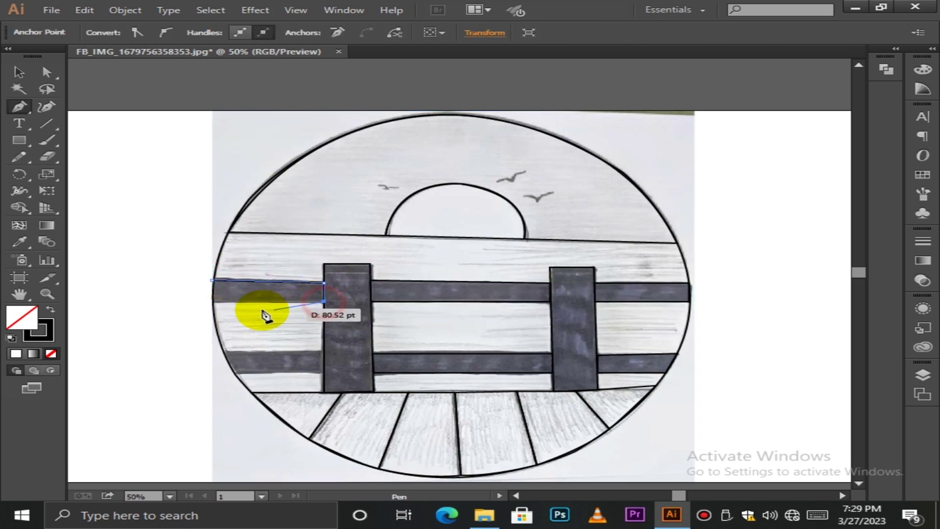
click(212, 301)
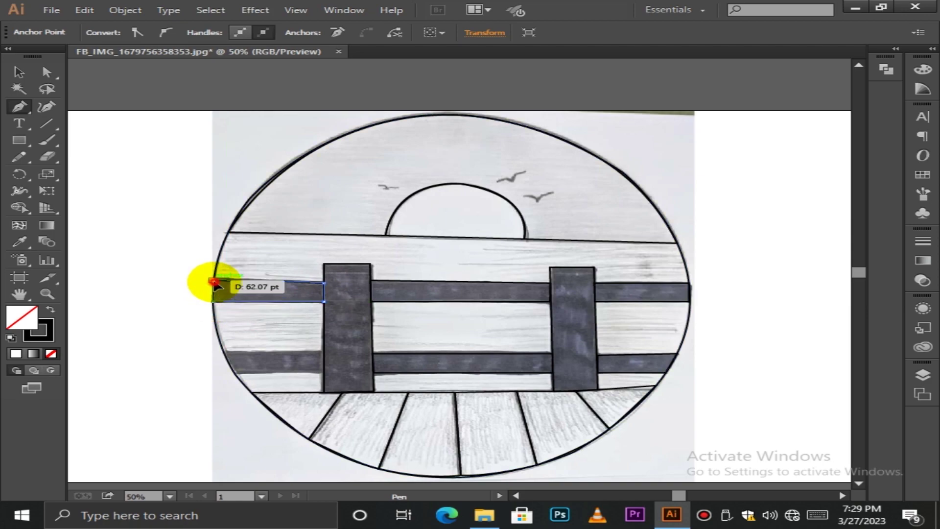
click(212, 280)
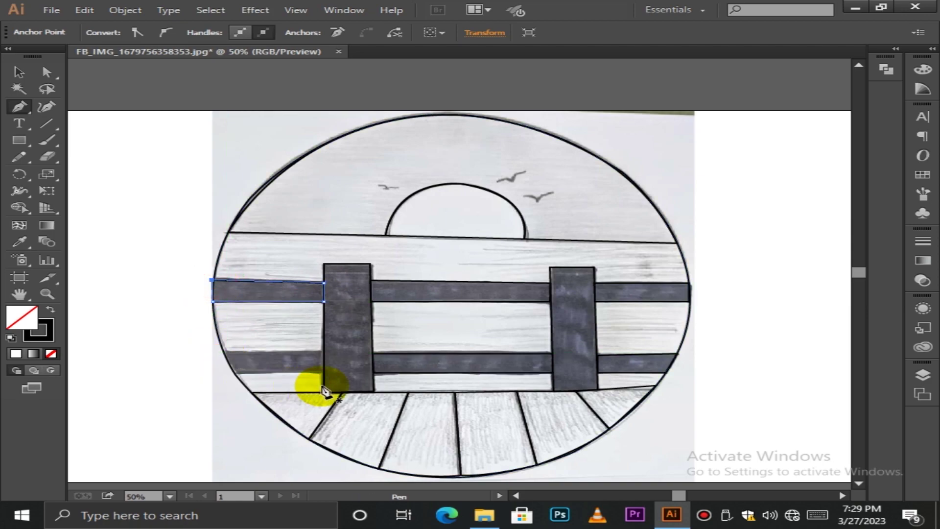
Trace the lower rail section between the circle and the left post as a closed shape with a slanted outer end.
click(223, 353)
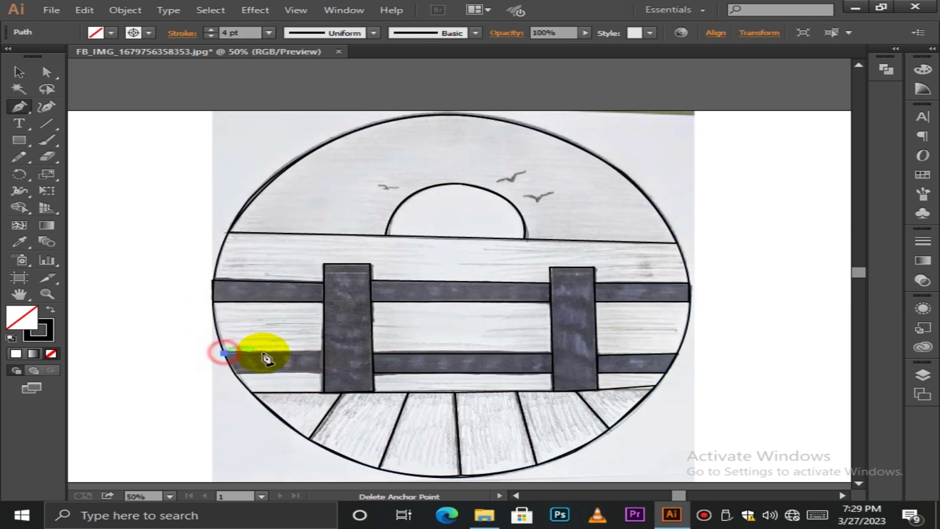
click(323, 353)
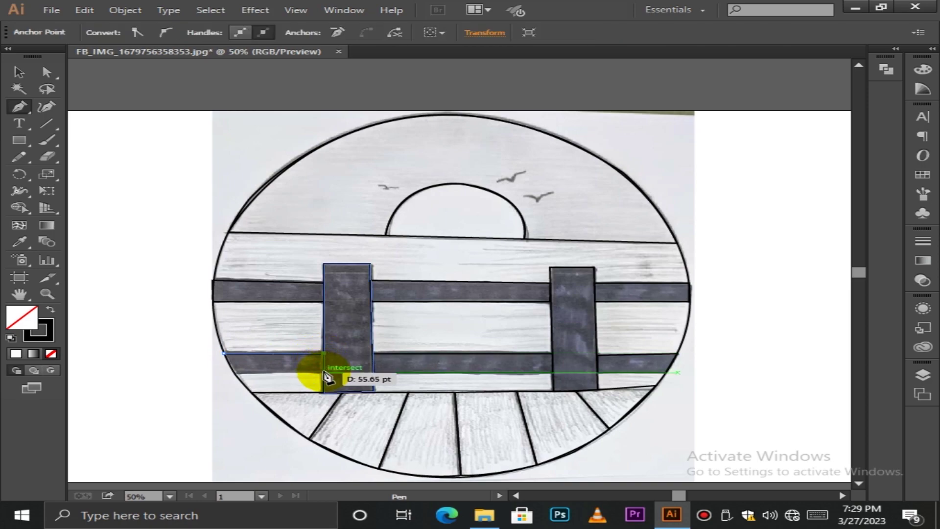
click(323, 373)
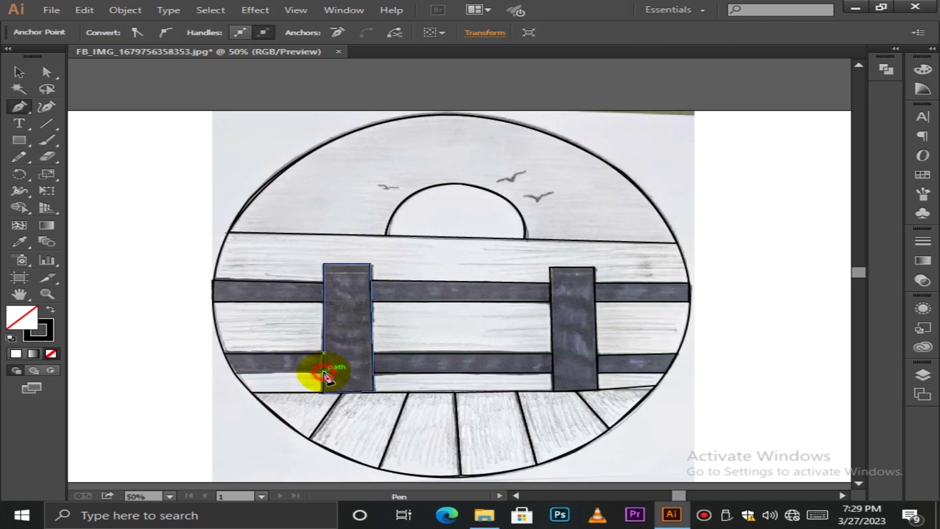
click(236, 375)
click(223, 353)
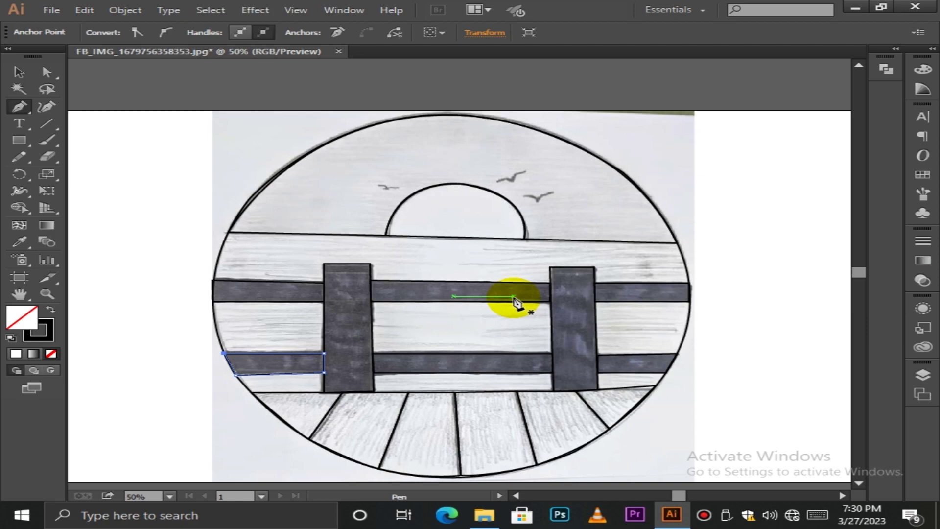
click(371, 281)
click(550, 283)
click(550, 301)
click(371, 301)
click(371, 281)
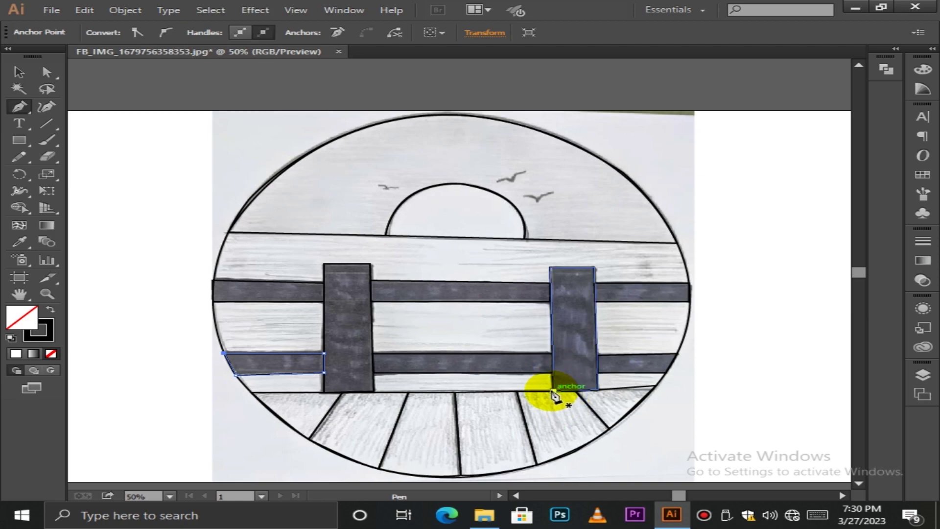
Trace the narrow strip between the lower rail and the deck, between the two posts, as a closed shape about 392 pt long.
click(553, 373)
click(373, 374)
click(373, 354)
click(552, 353)
click(552, 391)
click(552, 373)
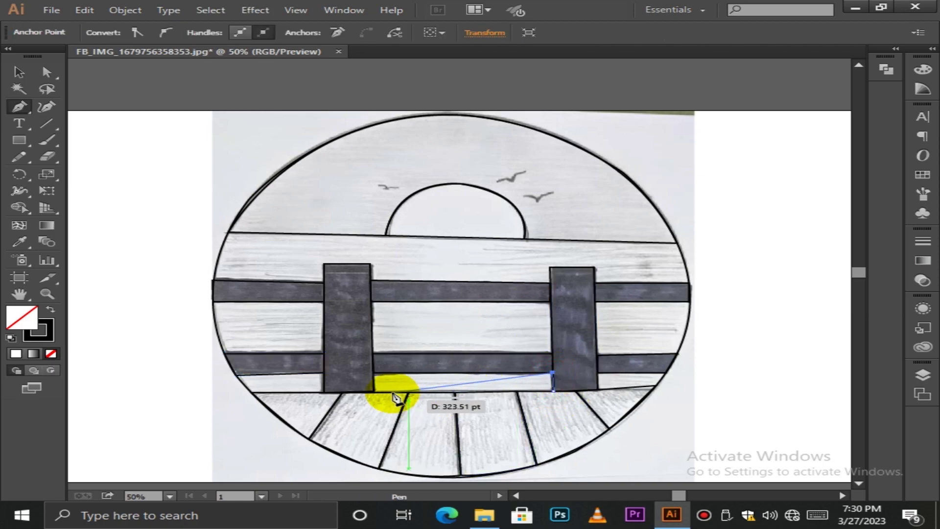
click(373, 373)
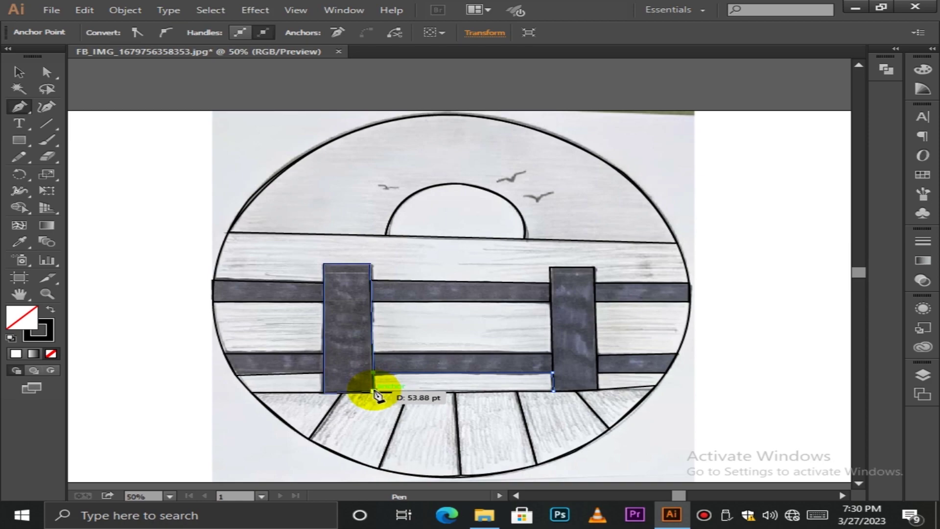
click(373, 391)
click(553, 391)
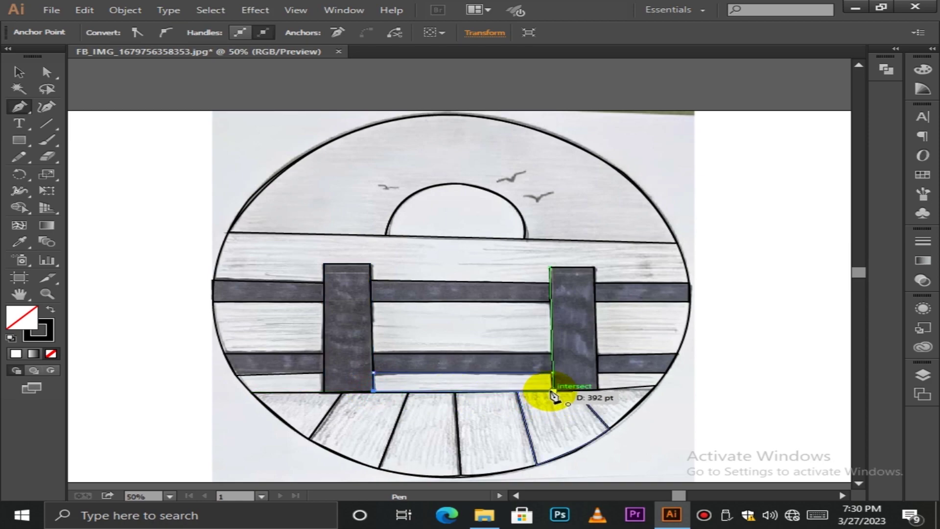
click(609, 390)
key(ctrl+z)
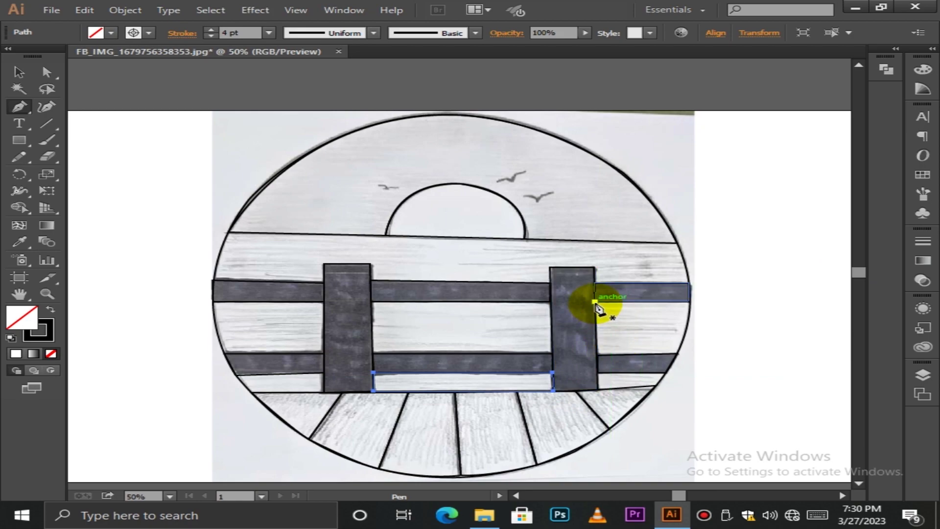
Trace the panel between the upper and lower rails, from the right post to the circle, as a closed four-cornered shape and deselect it.
key(ctrl+shift+a)
click(693, 309)
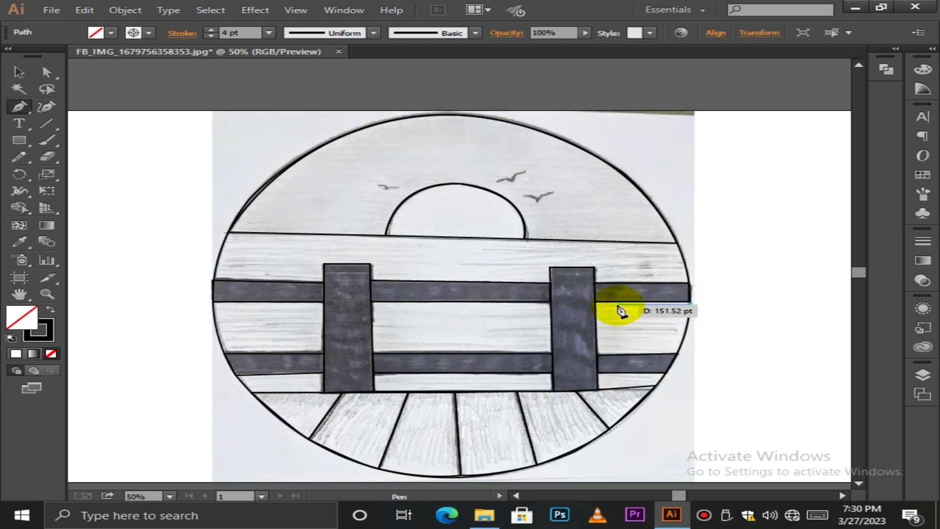
click(595, 302)
click(597, 355)
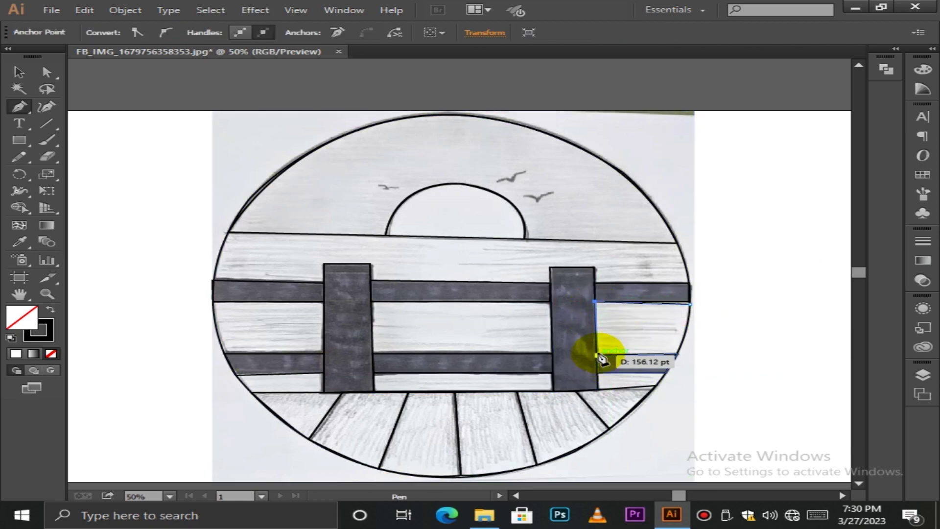
click(678, 354)
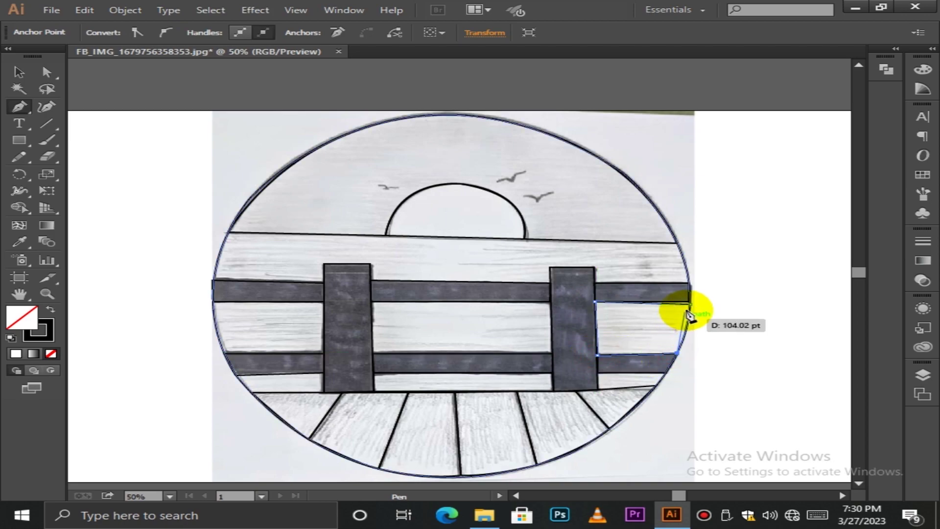
click(690, 304)
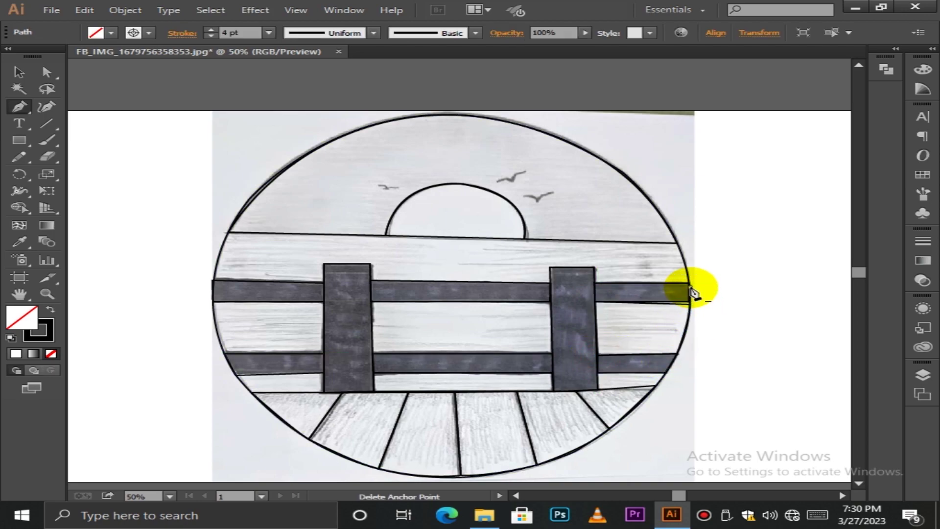
click(691, 287)
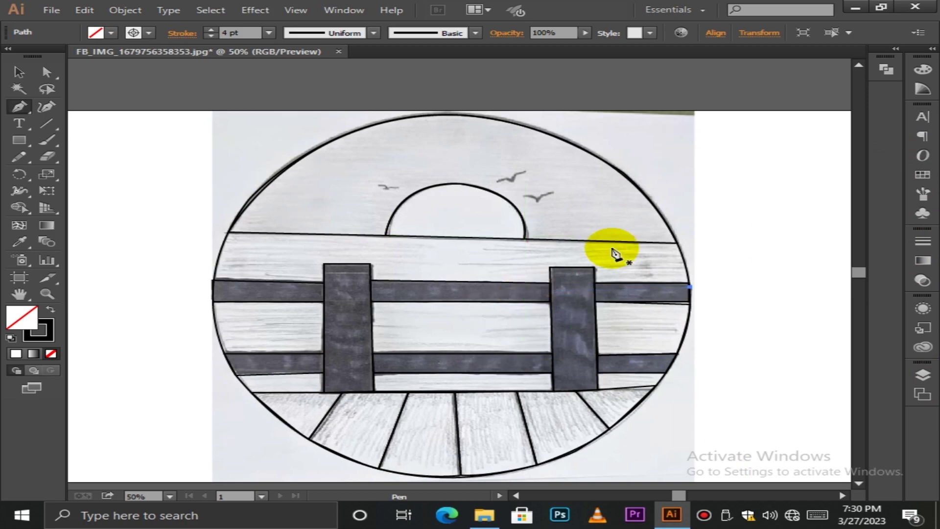
ctrl+click(550, 305)
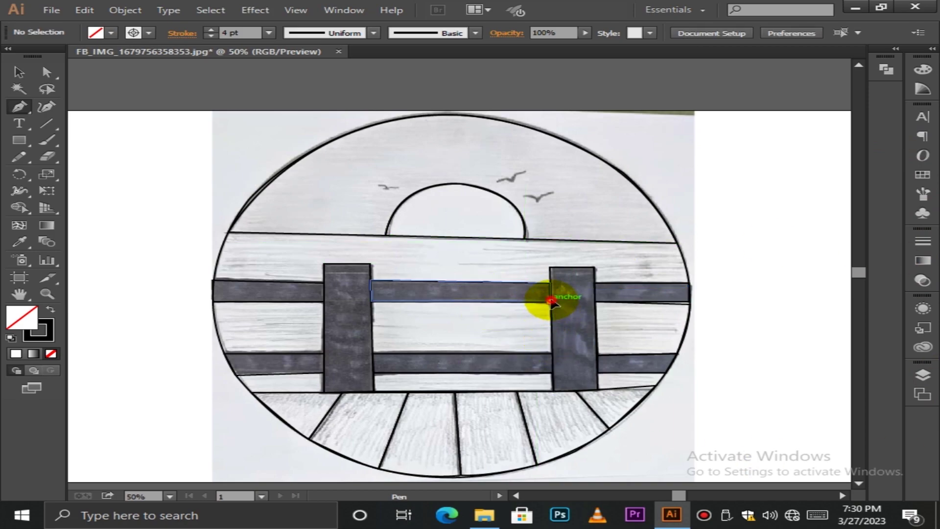
Trace the panel between the two rails and the two posts as a closed four-cornered shape about 390 pt wide.
click(551, 300)
click(552, 353)
click(552, 355)
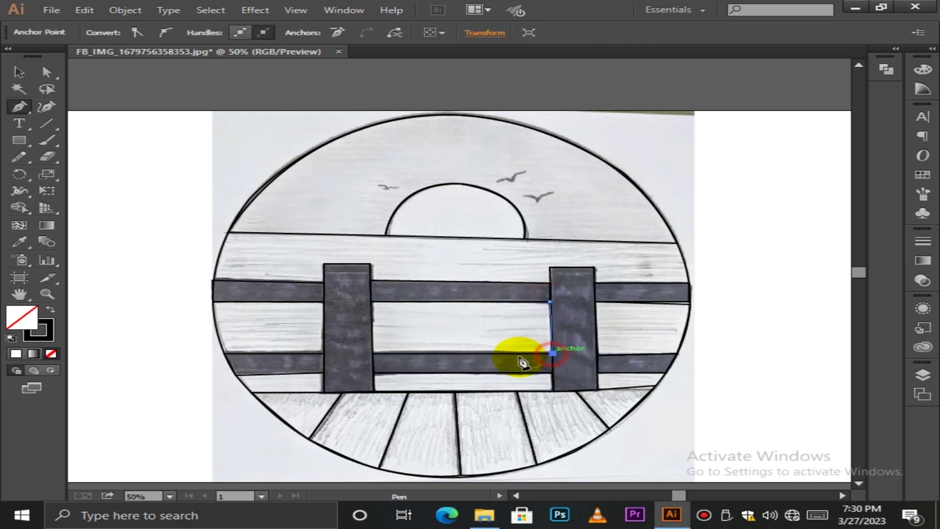
click(374, 353)
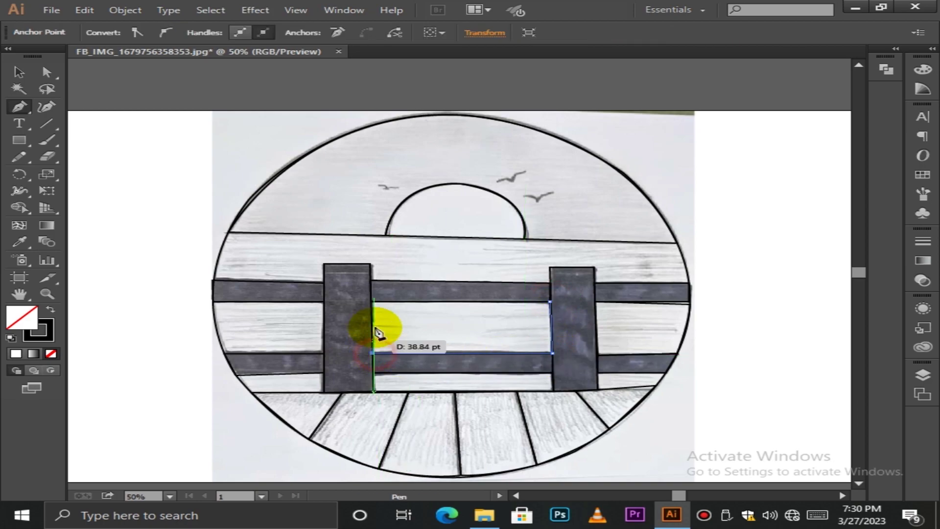
click(371, 301)
click(551, 302)
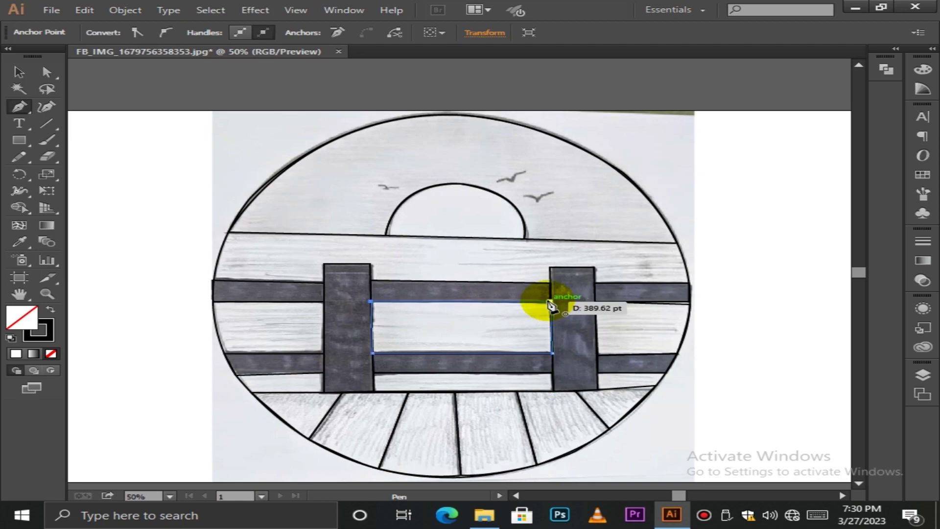
Trace the panel between the two rails, from the left post to the circle, as a closed shape with a slanted outer side.
click(324, 302)
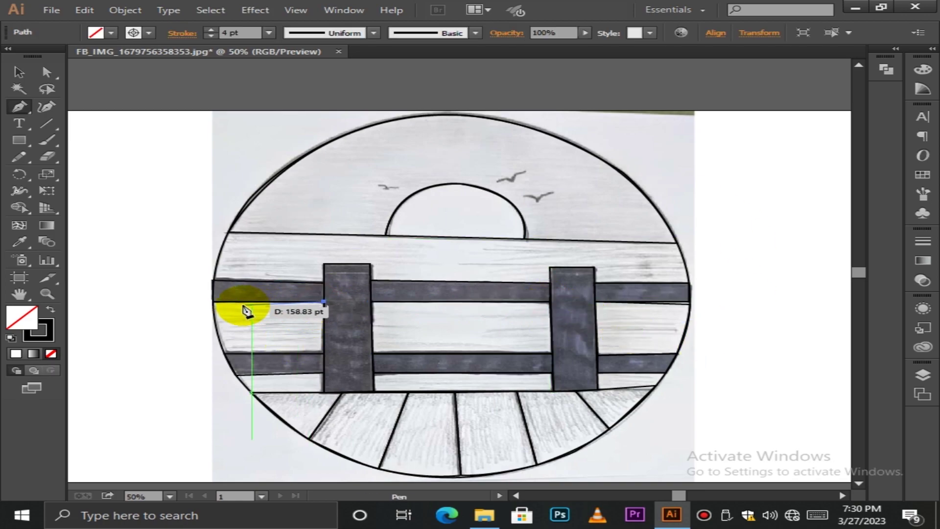
click(213, 303)
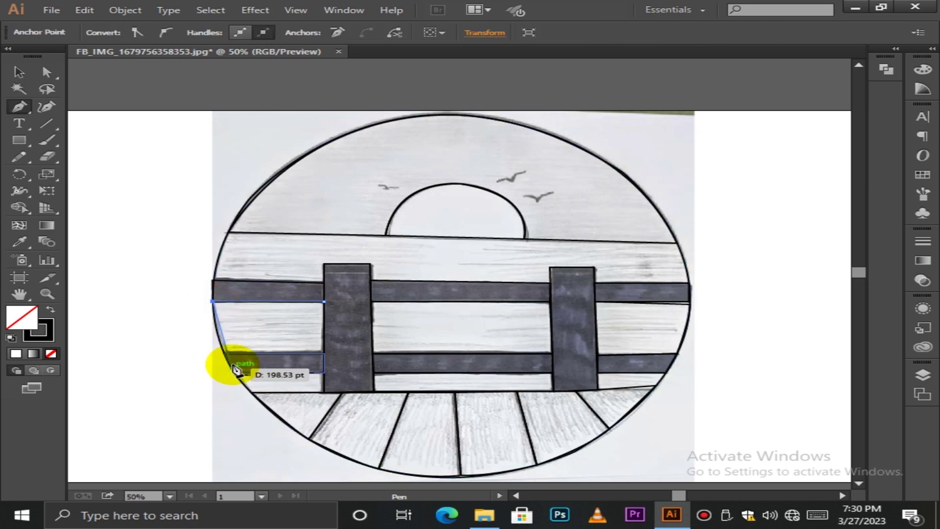
click(235, 354)
key(ctrl+z)
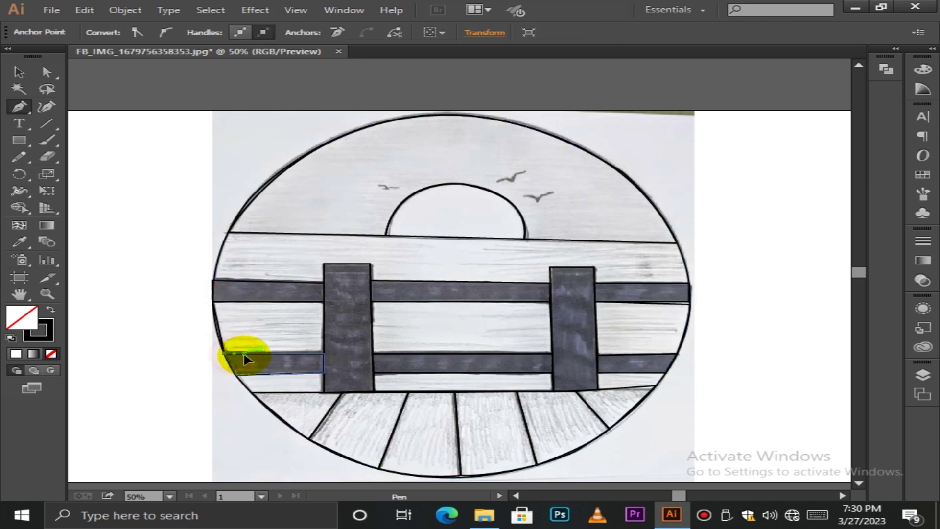
click(244, 354)
click(324, 353)
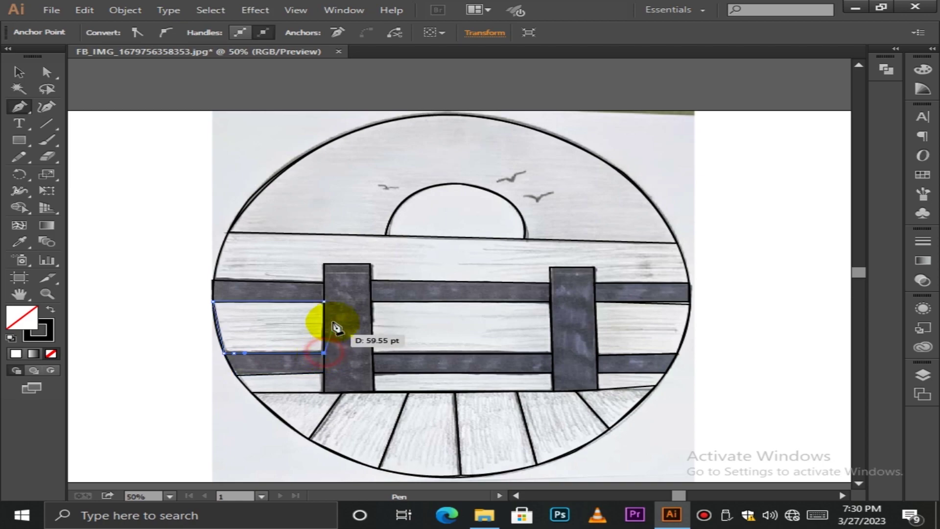
click(324, 302)
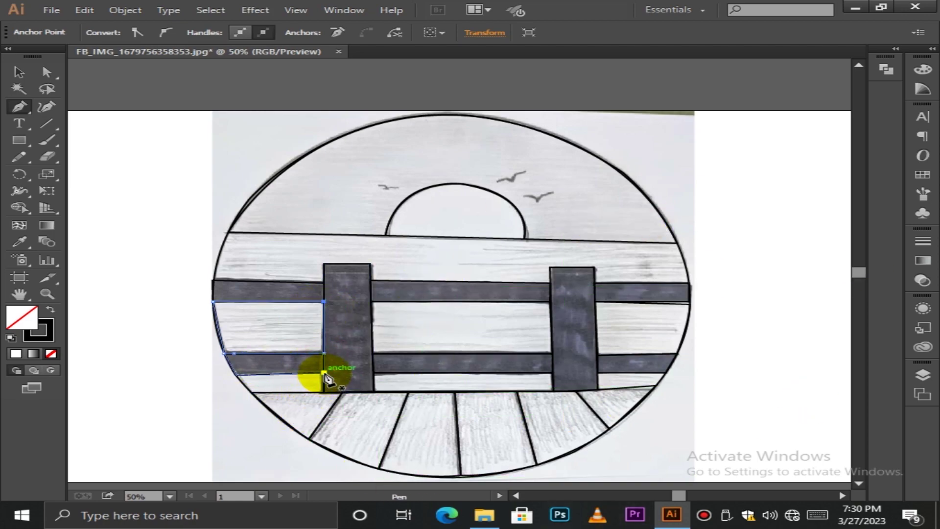
Trace the narrow strip between the lower rail and the deck, from the left post to the circle, as a closed shape.
click(323, 374)
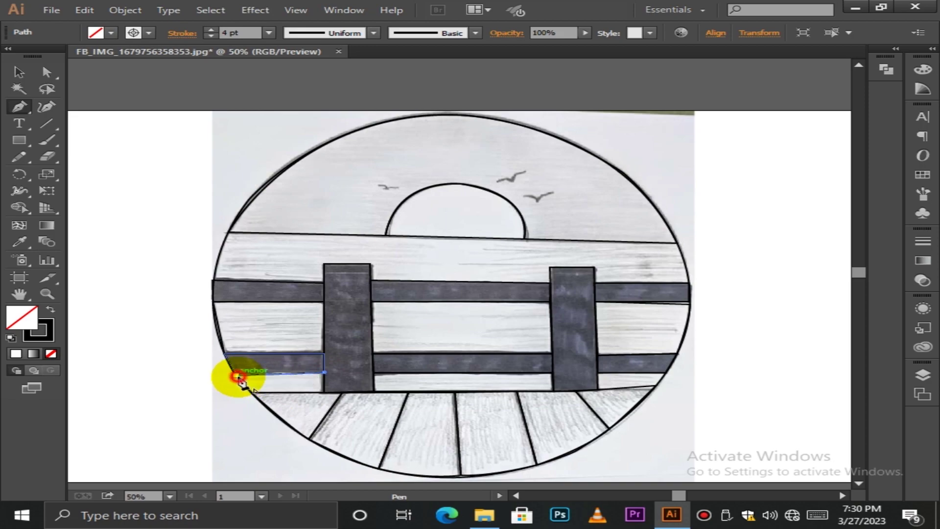
click(237, 376)
click(251, 392)
click(316, 391)
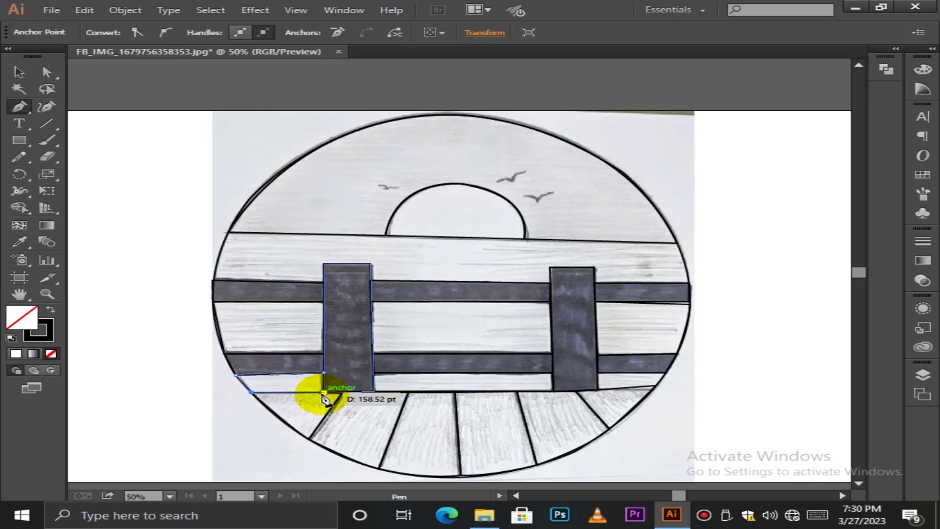
click(323, 373)
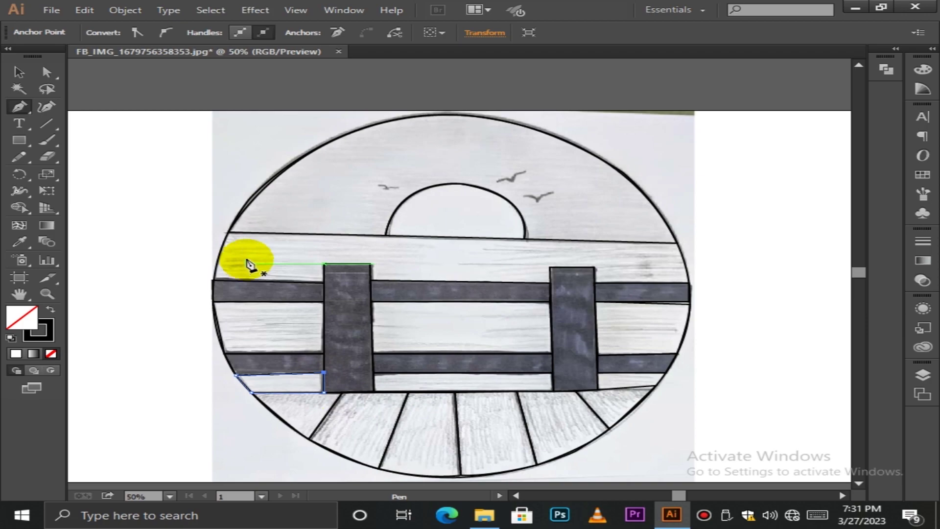
Trace the wide band between the horizon line and the upper rail as one closed shape that steps around the tops of both posts.
click(228, 232)
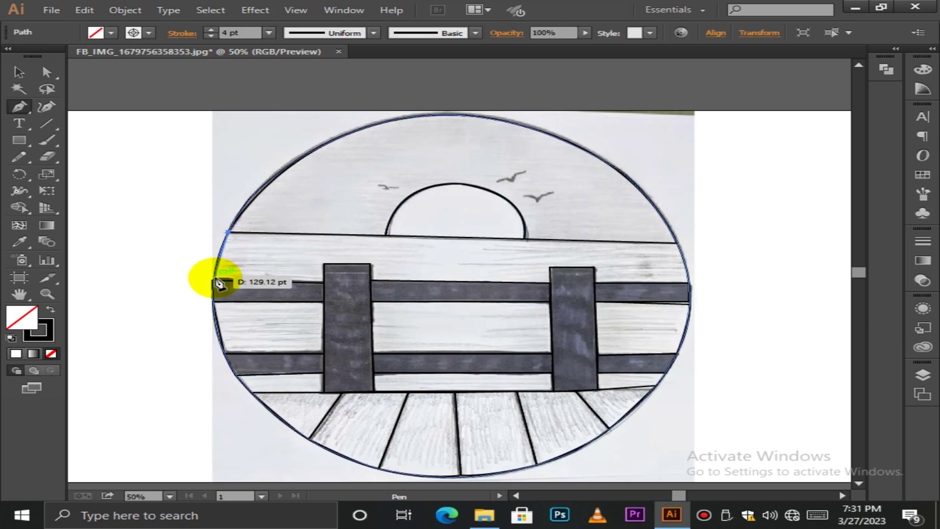
click(212, 280)
click(323, 282)
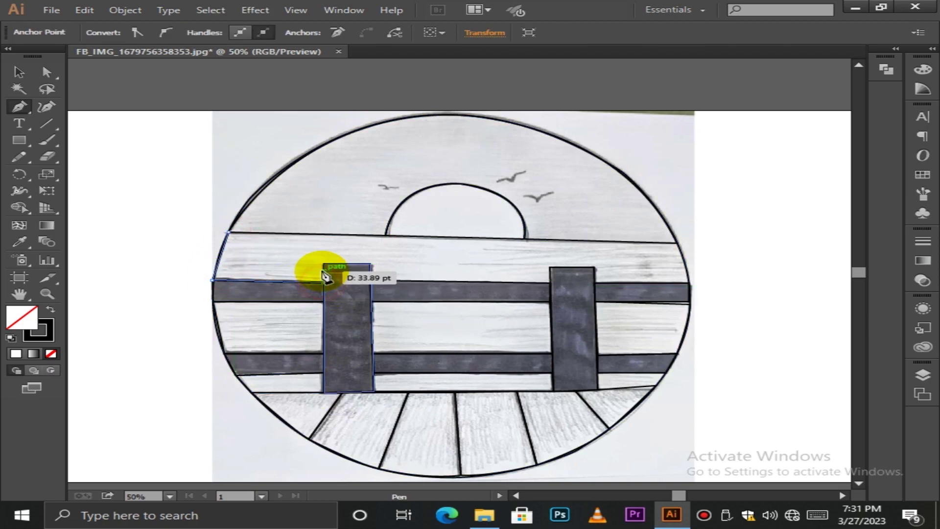
click(323, 264)
click(371, 265)
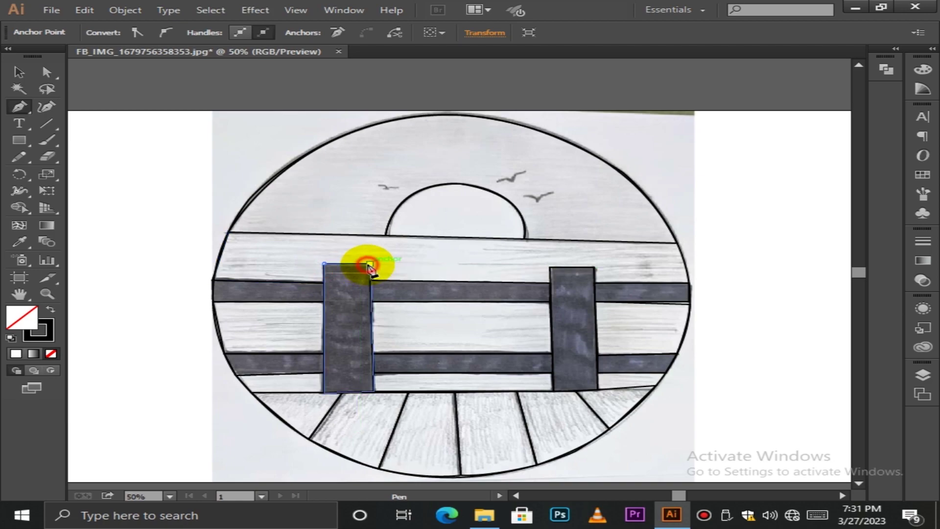
click(371, 280)
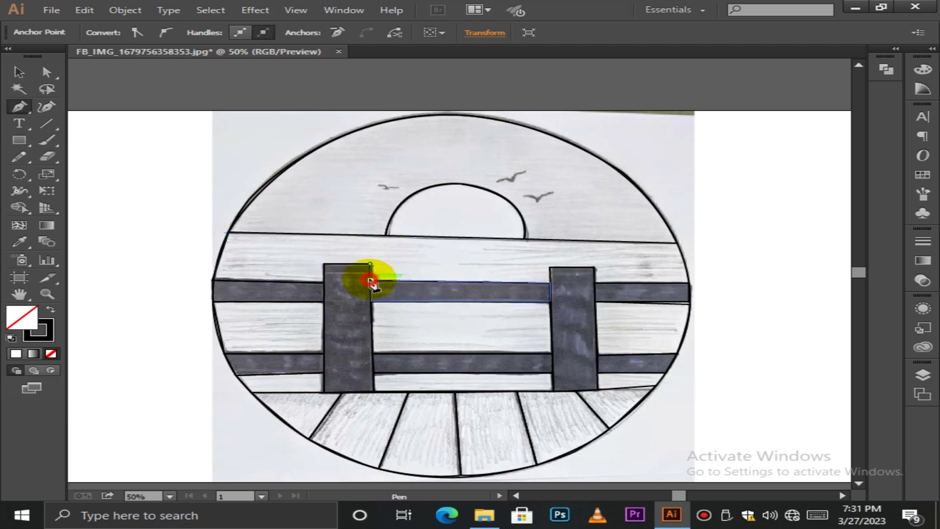
click(551, 282)
click(550, 268)
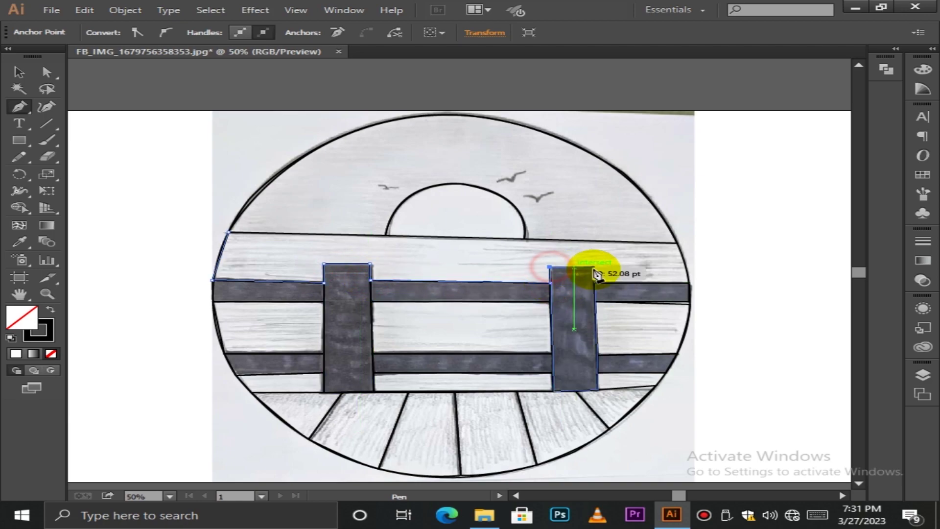
click(594, 268)
click(595, 283)
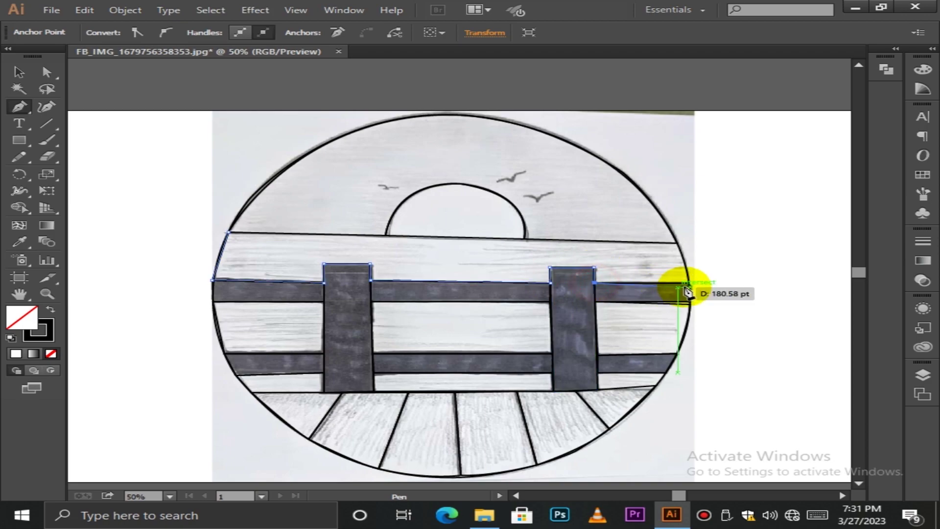
click(688, 283)
click(677, 242)
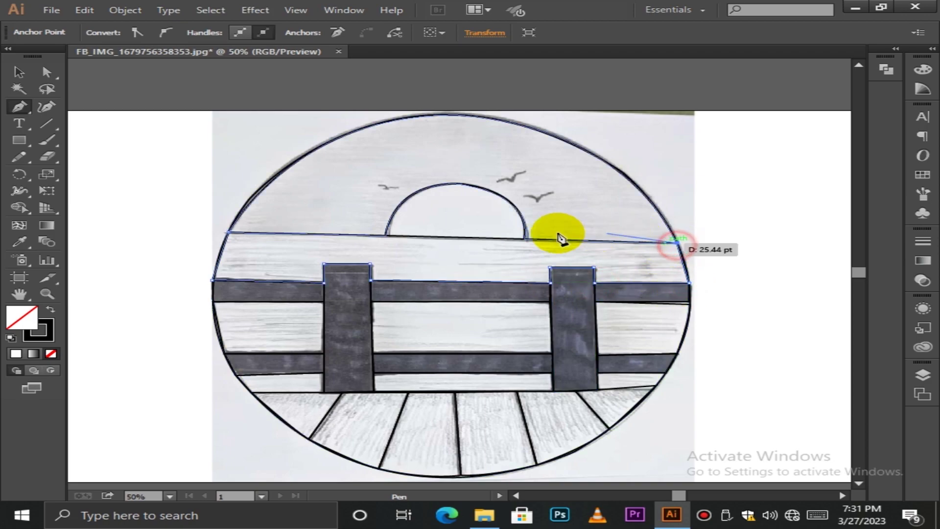
click(229, 232)
click(211, 280)
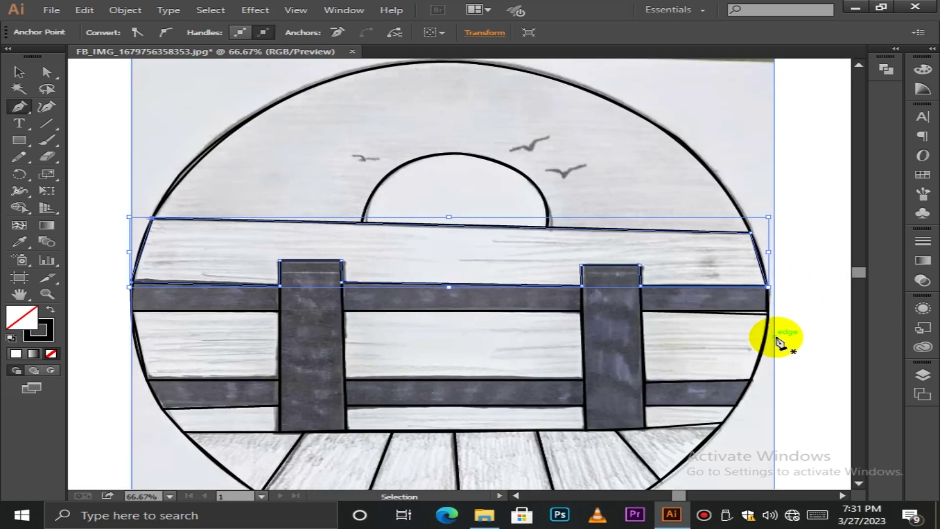
Trace the highest bird above the sun as an open V-shaped path and deselect it.
key(ctrl+plus)
scroll(779, 342, up, 1)
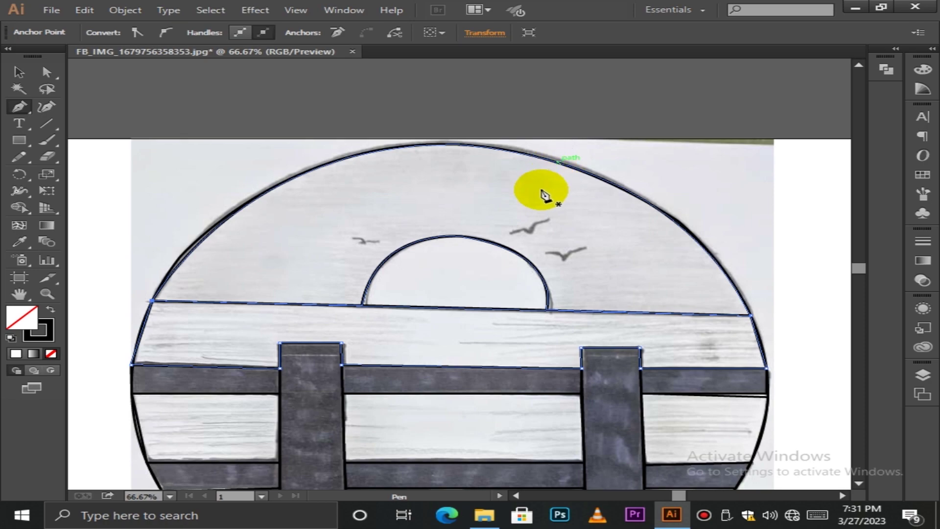
click(513, 234)
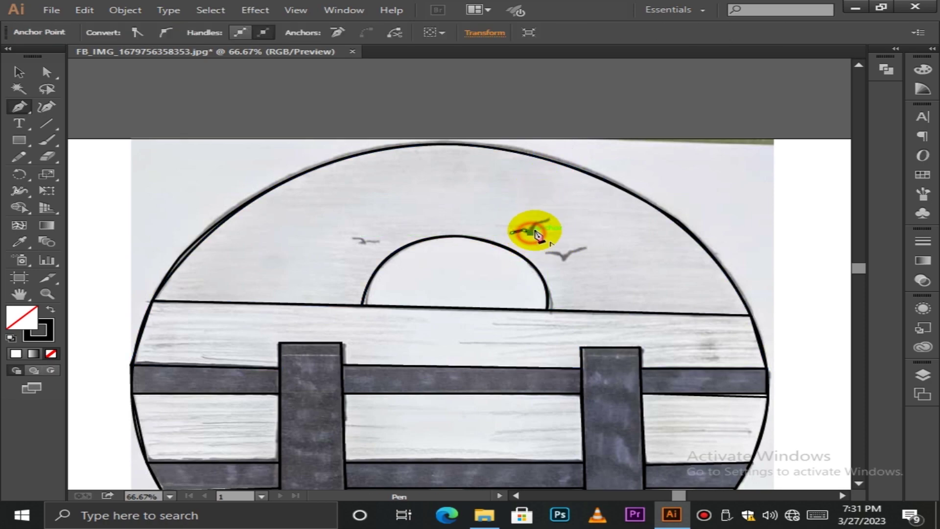
click(534, 226)
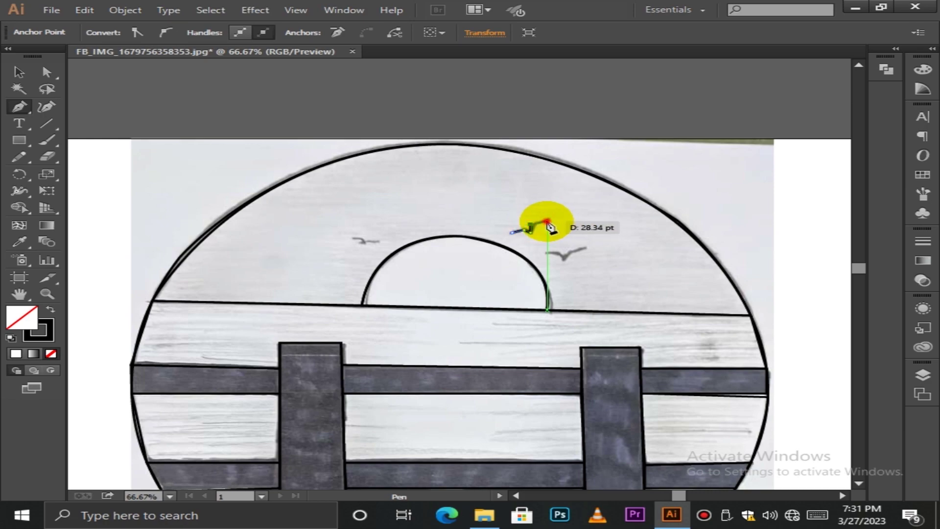
key(Escape)
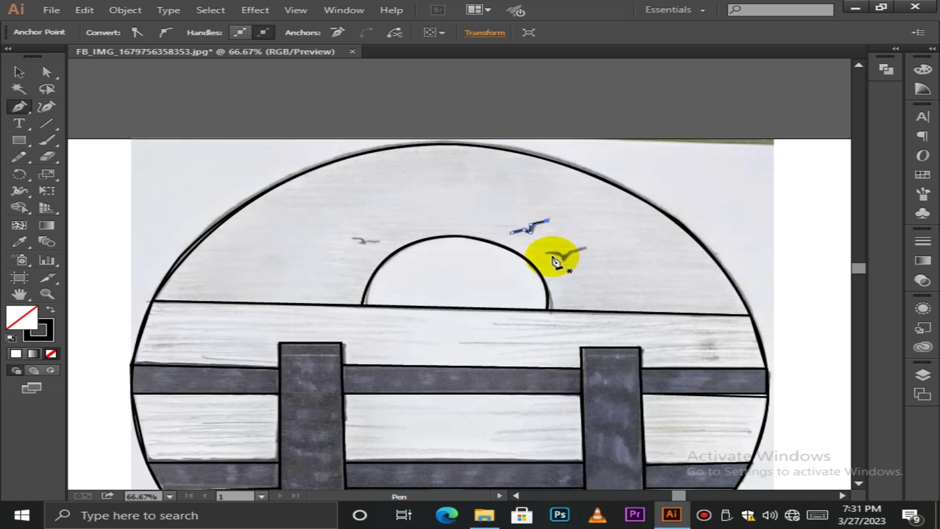
ctrl+click(558, 260)
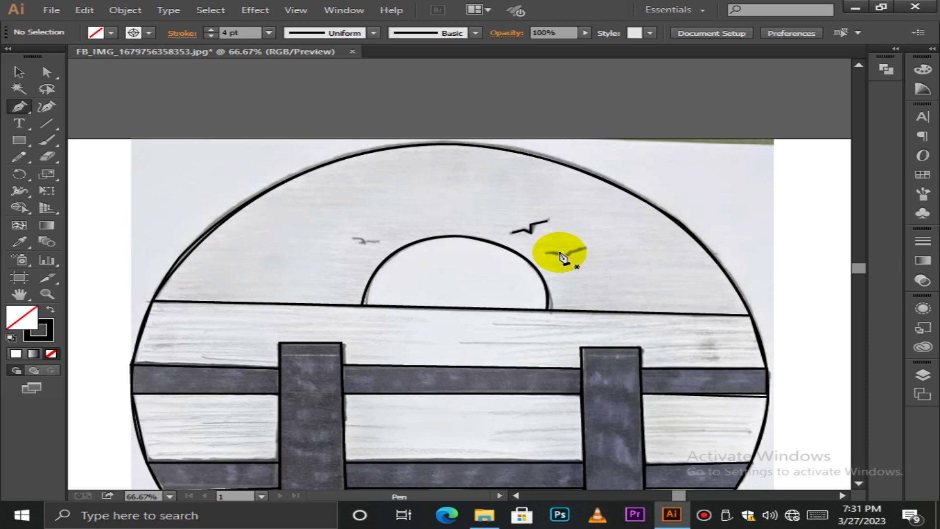
Trace the lower bird at the sun's upper right as an open V-shaped path and end the path.
click(561, 255)
click(544, 255)
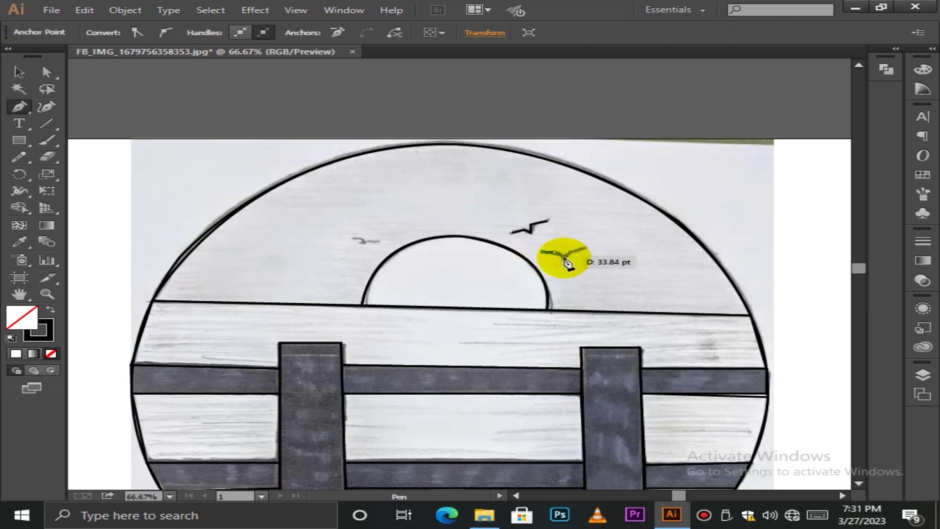
click(563, 259)
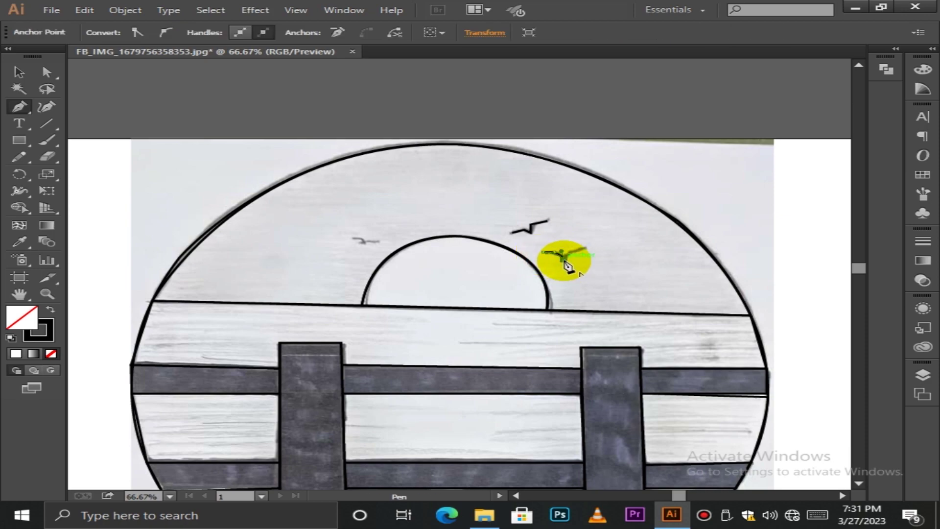
click(564, 255)
click(589, 249)
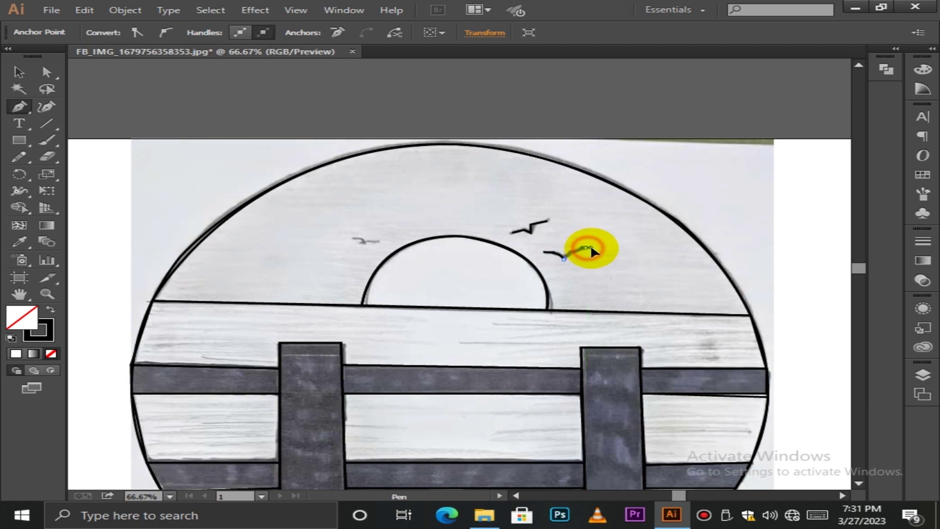
key(Escape)
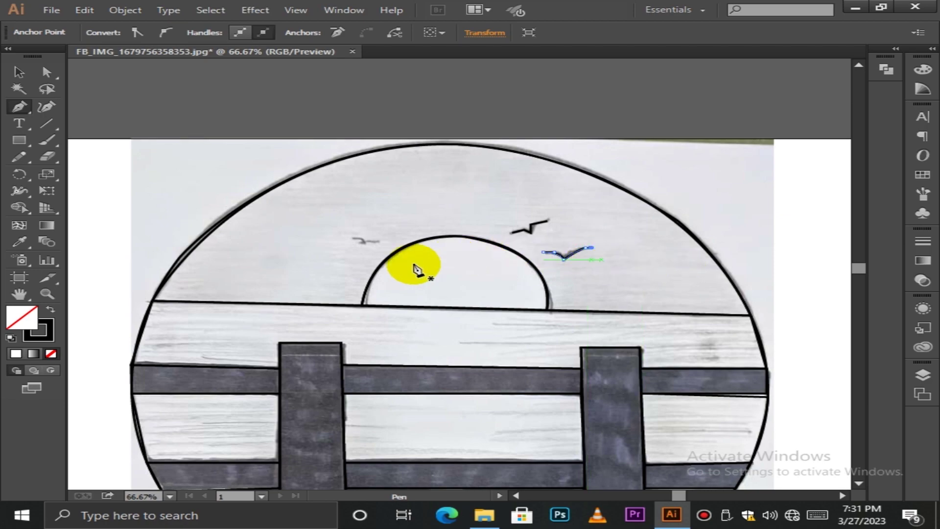
Trace the small bird at the sun's upper left as an open path and deselect it.
mouse_move(358, 240)
mouse_down()
mouse_move(359, 252)
mouse_move(375, 242)
mouse_up()
click(358, 242)
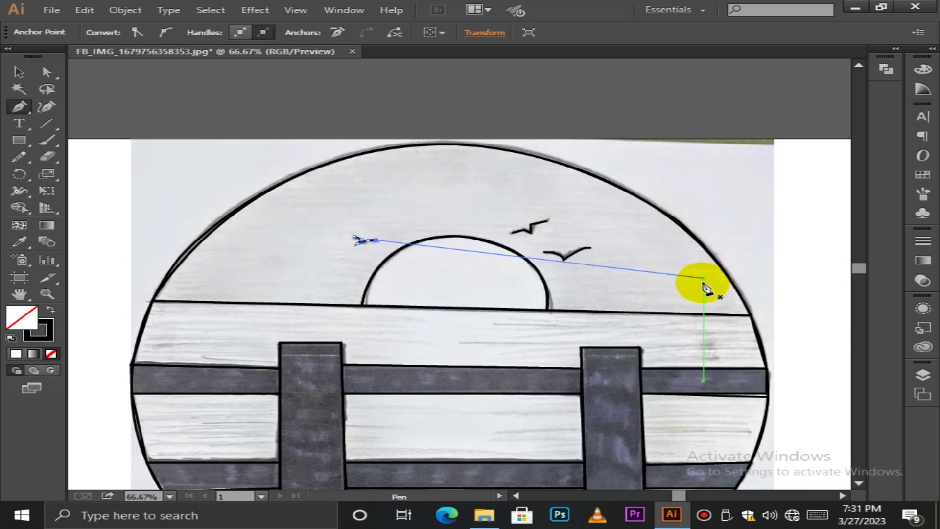
click(19, 72)
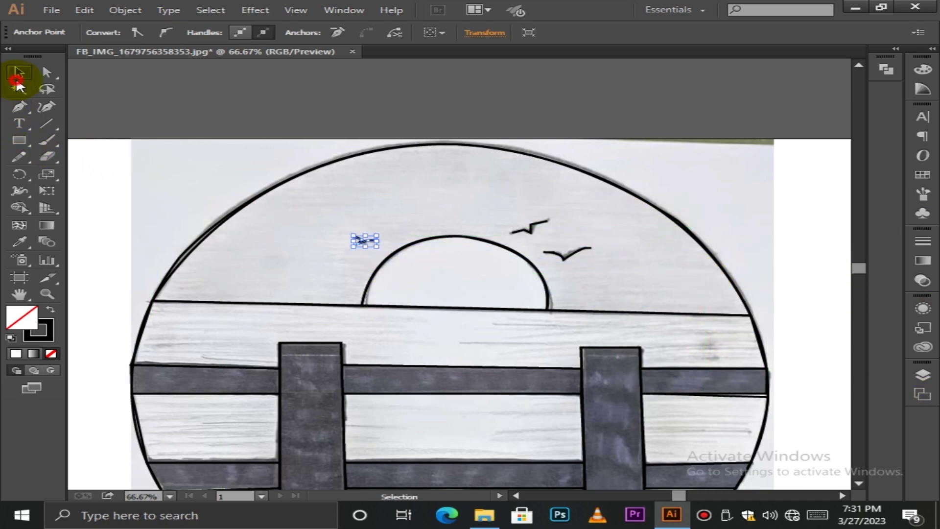
click(830, 206)
Hide the sketch image at the bottom of Layer 1 so only the traced outlines show.
scroll(791, 248, down, 2)
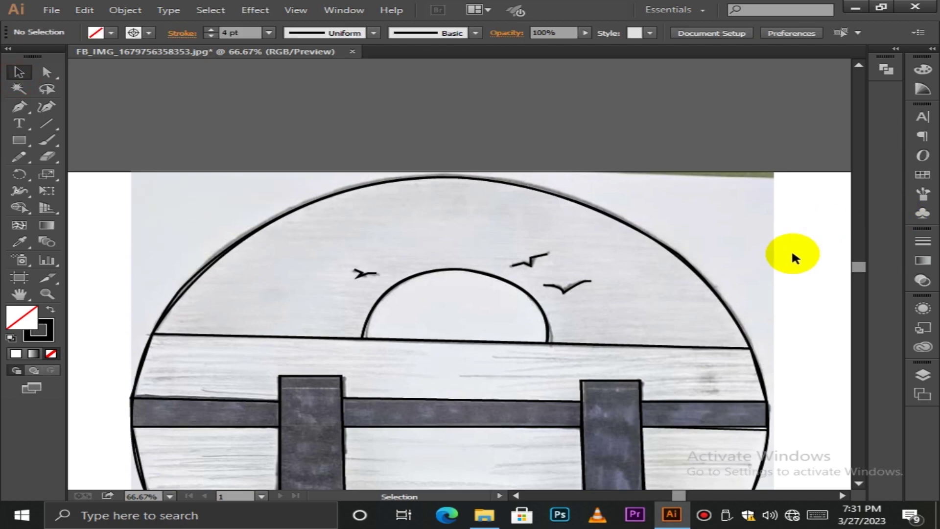
key(ctrl+minus)
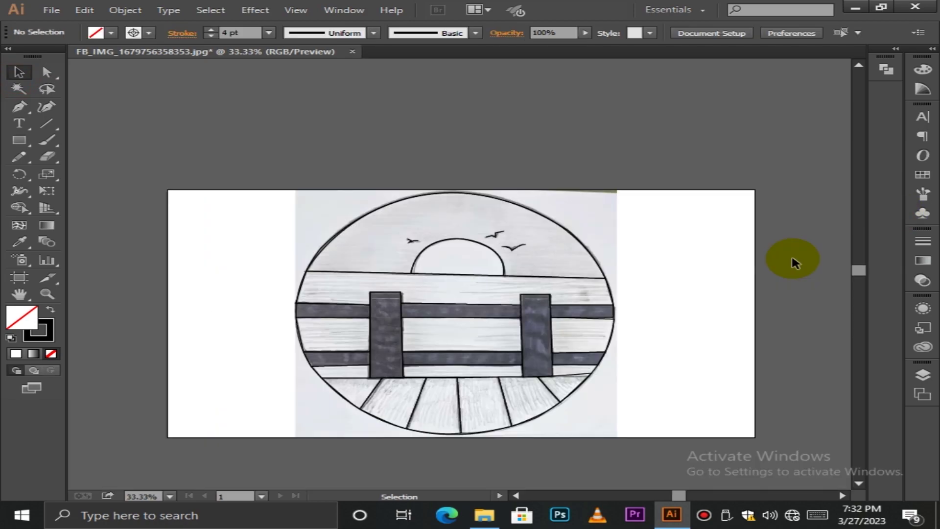
click(923, 375)
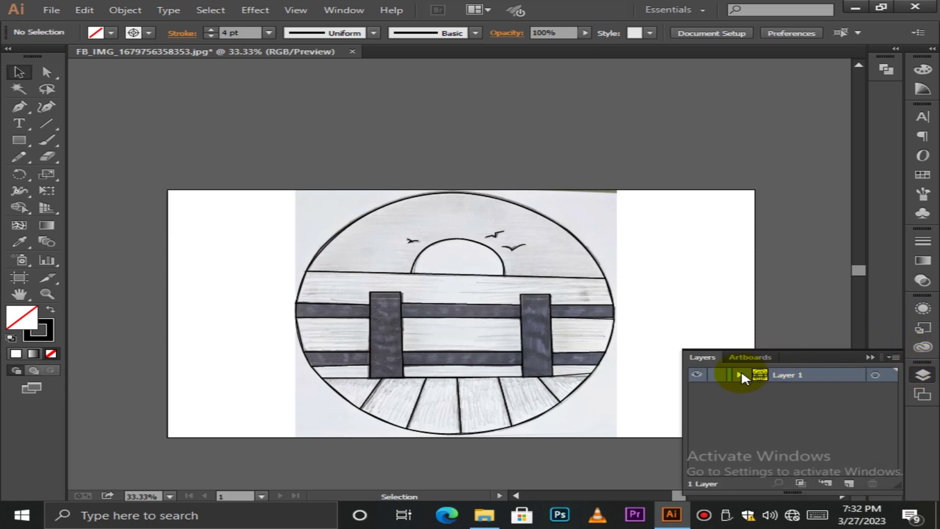
click(740, 375)
scroll(749, 407, down, 5)
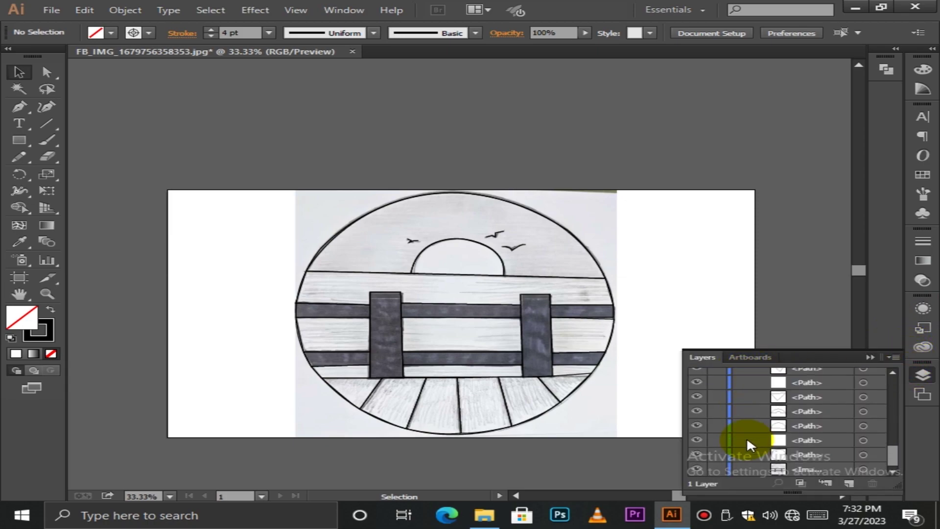
click(697, 470)
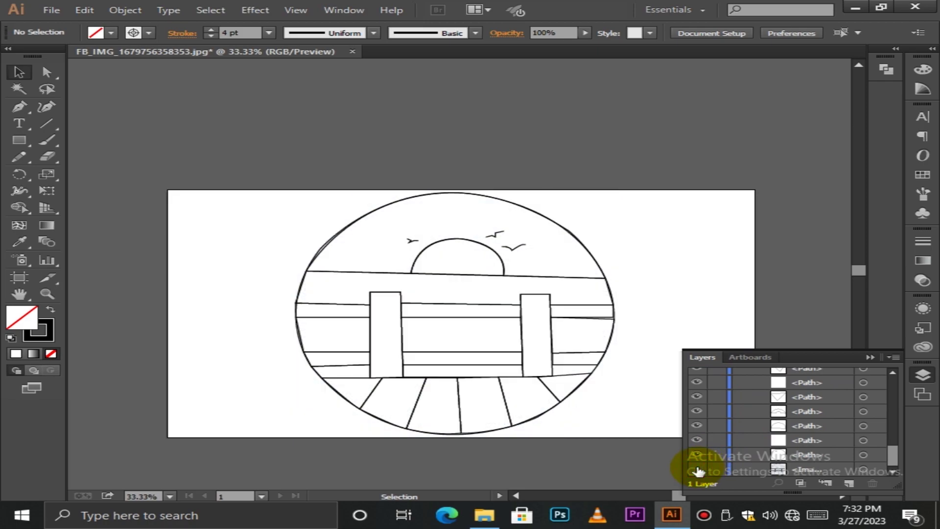
click(698, 470)
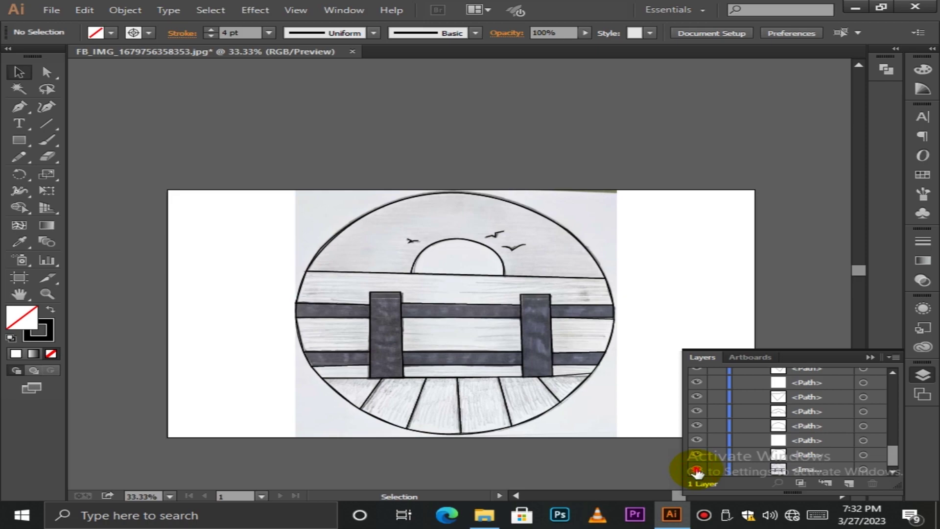
click(698, 471)
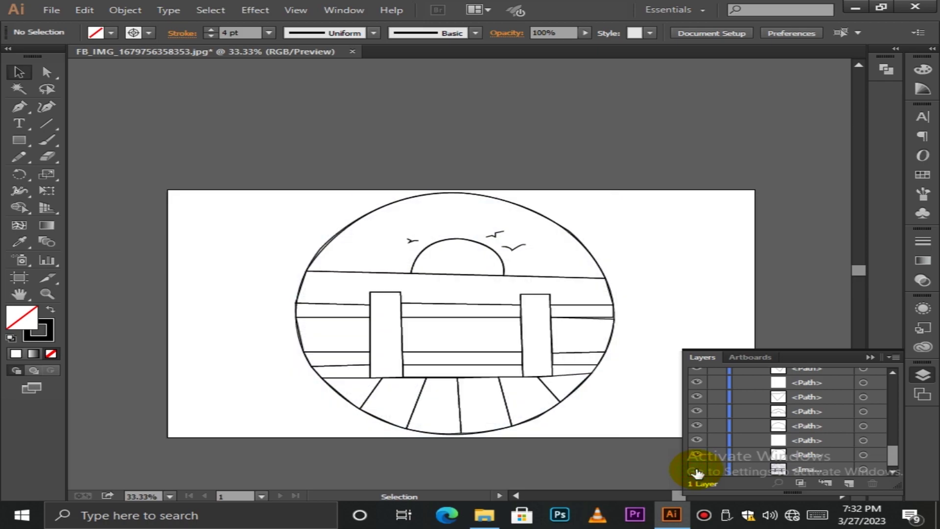
click(875, 361)
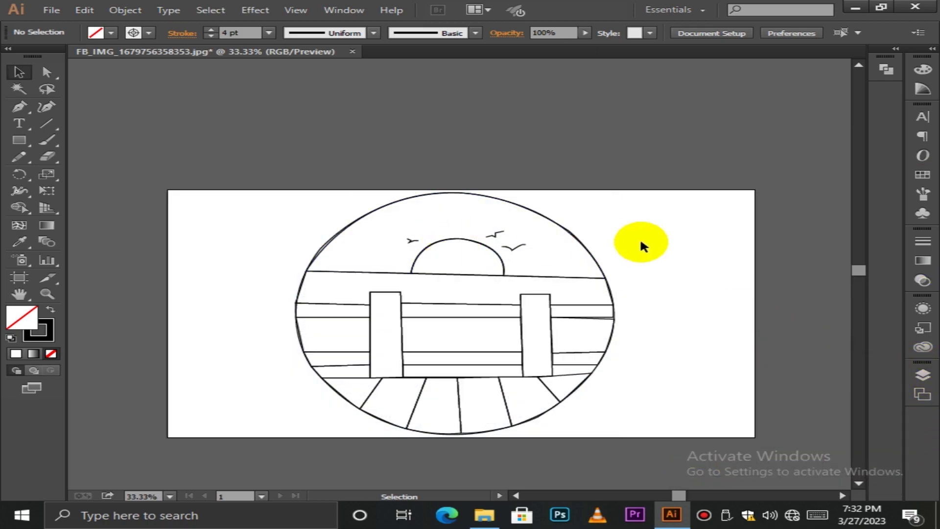
Fill the half-round sun shape with a dark yellow.
key(ctrl+plus)
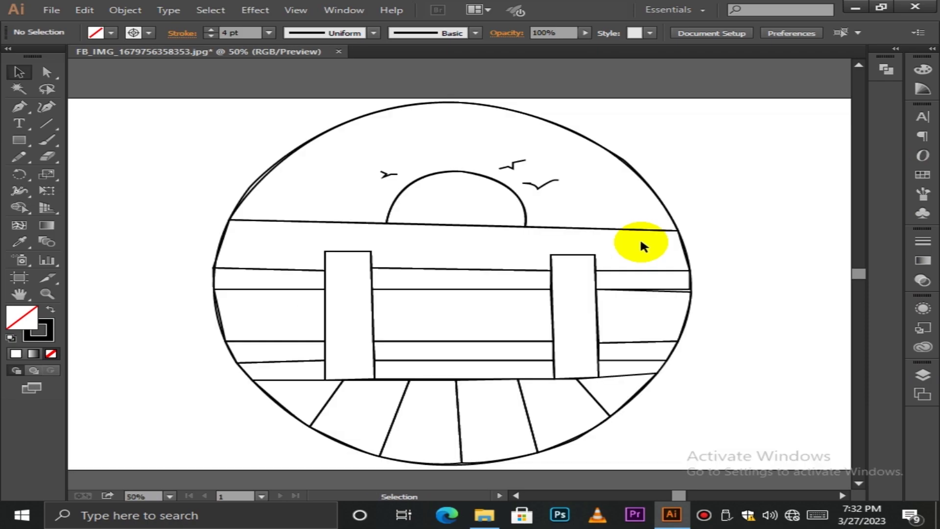
click(409, 195)
click(24, 328)
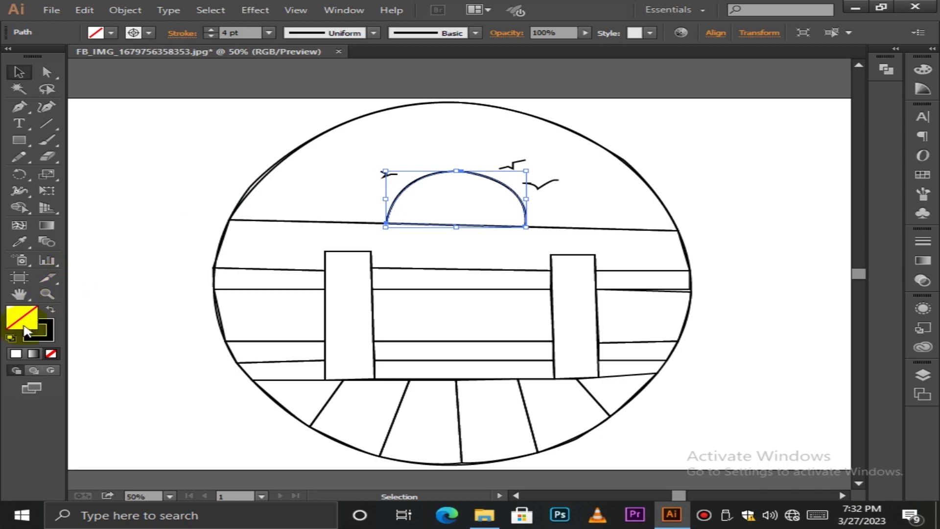
double_click(25, 327)
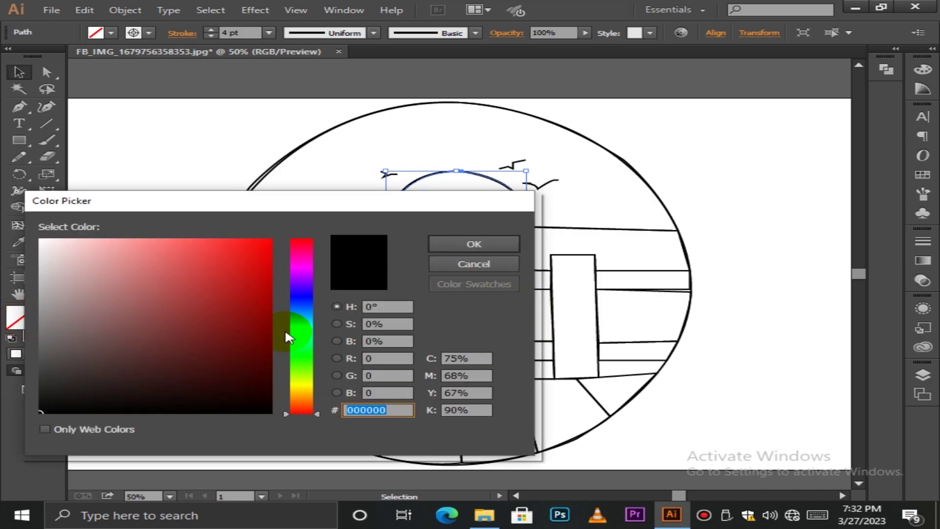
click(303, 366)
click(303, 383)
drag(252, 245, 264, 267)
click(474, 245)
click(787, 210)
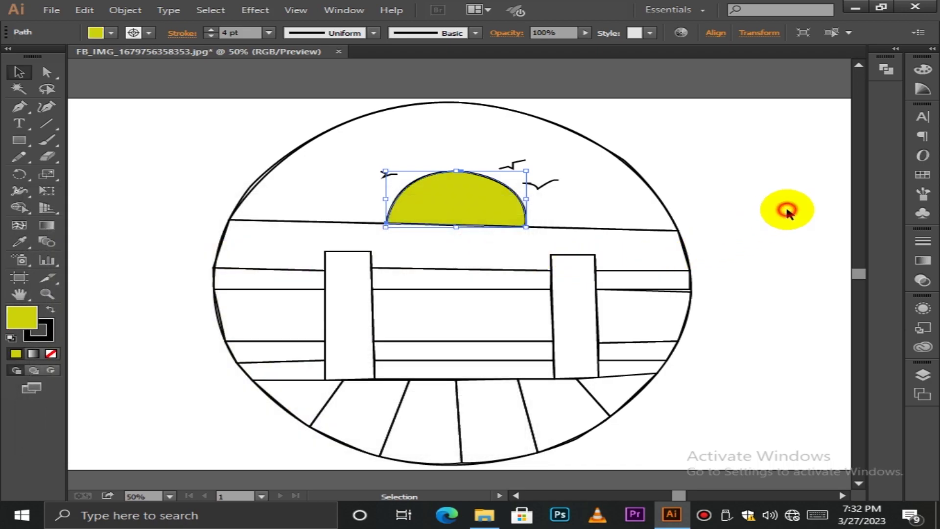
Brighten the sun's fill to a vivid yellow and deselect the shape.
click(458, 214)
click(20, 318)
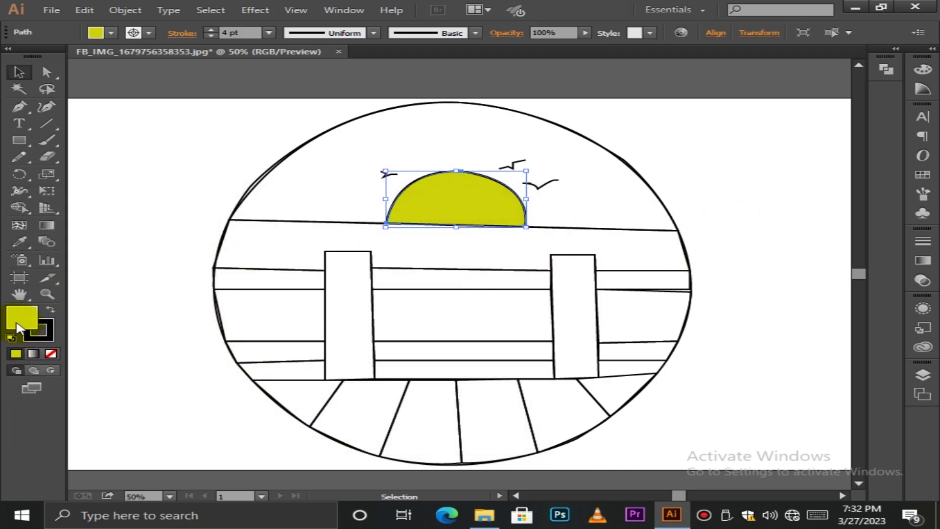
drag(260, 271, 265, 247)
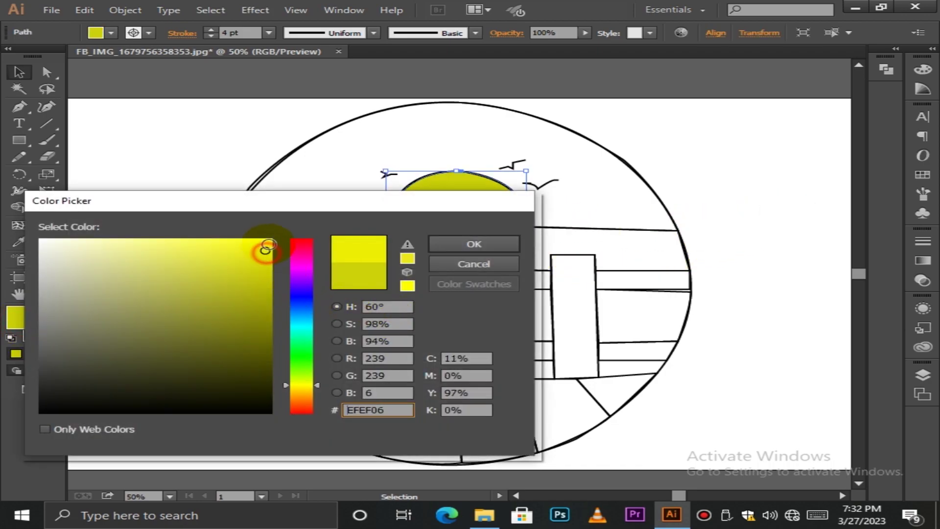
click(466, 240)
click(710, 176)
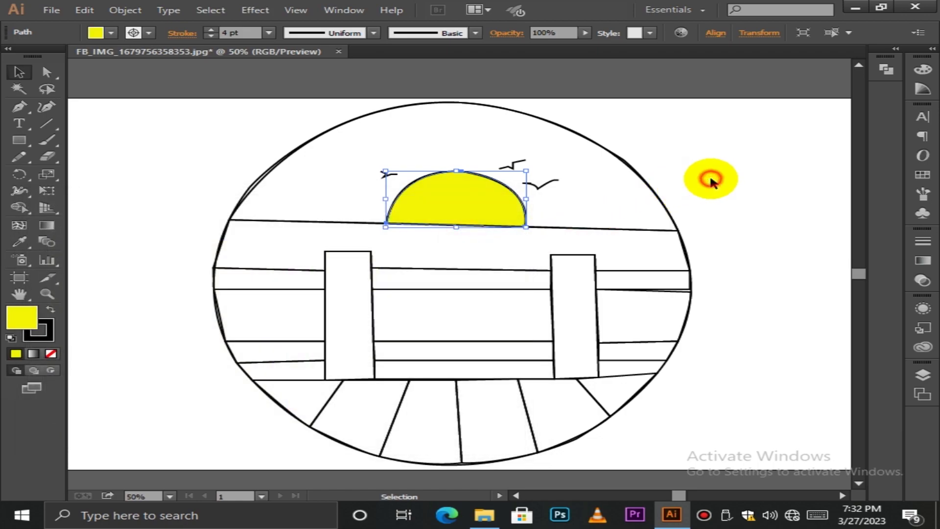
Fill the wide band between the horizon line and the upper rail with a dark olive brown.
click(576, 258)
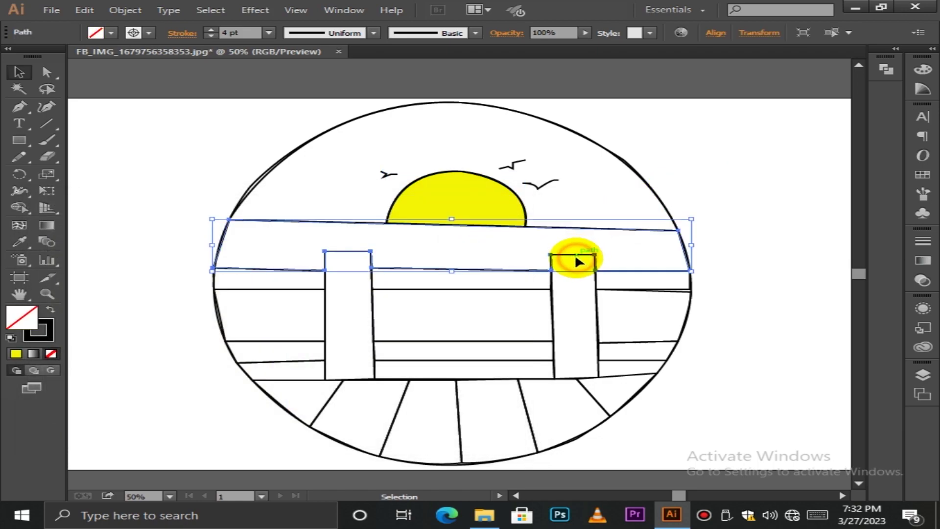
double_click(21, 316)
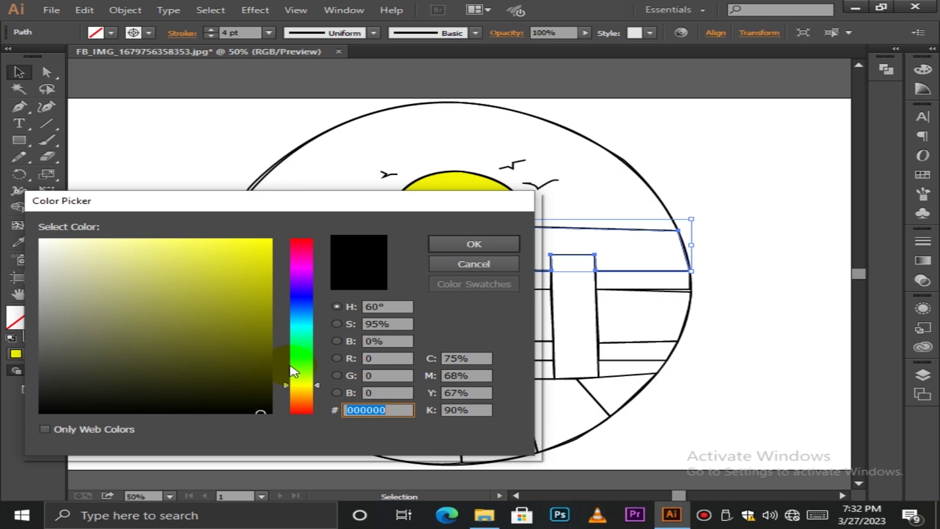
mouse_move(295, 378)
mouse_down()
mouse_move(294, 360)
mouse_move(302, 392)
mouse_up()
click(179, 319)
click(167, 340)
click(193, 315)
click(219, 346)
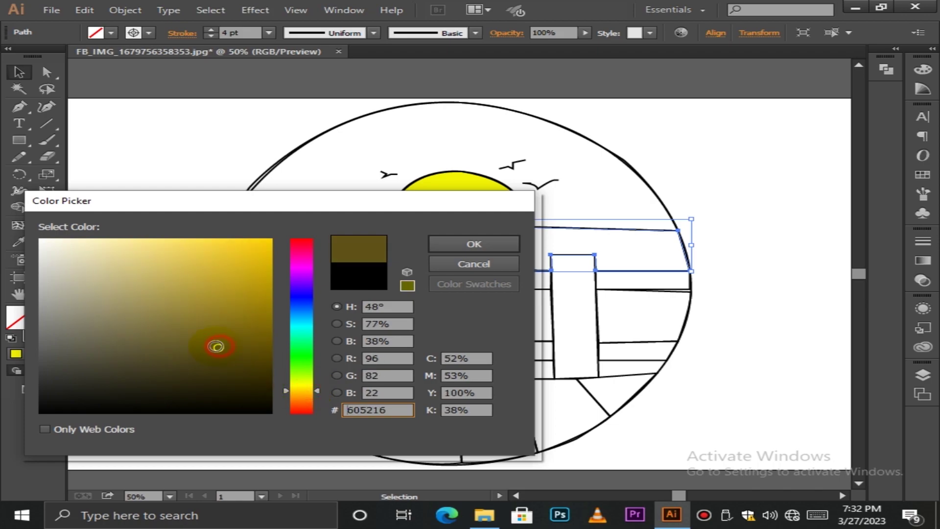
mouse_move(216, 347)
mouse_down()
mouse_move(149, 334)
mouse_move(249, 354)
mouse_up()
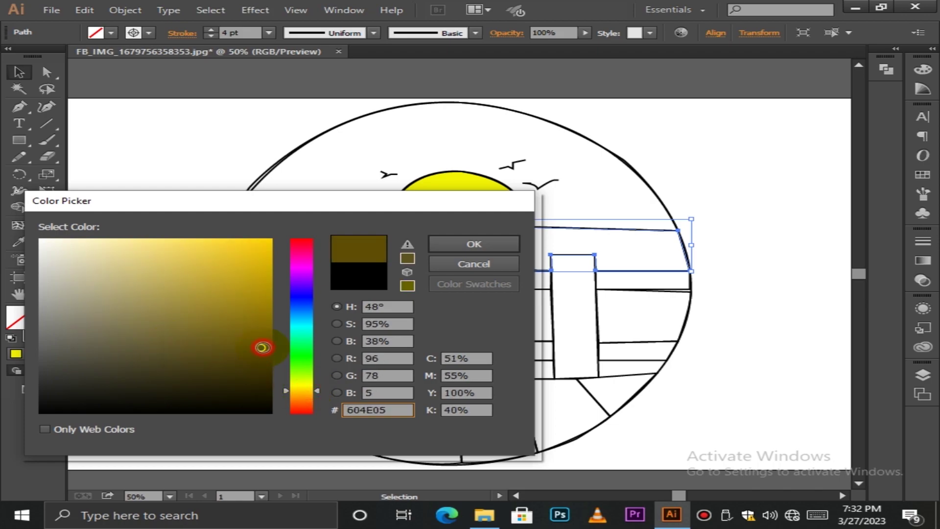
click(473, 245)
click(766, 203)
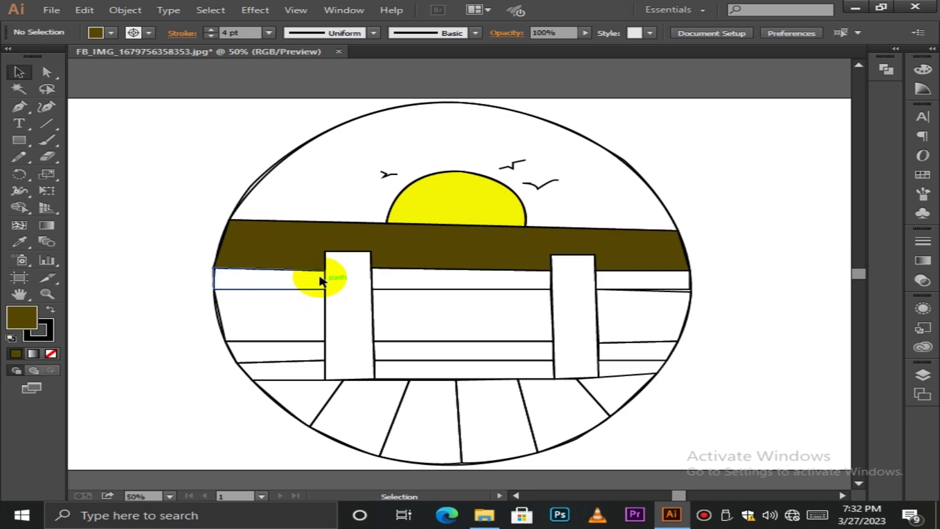
Delete the brown band in isolation mode, undo the deletion and the band's fill, and clear the selection.
double_click(312, 261)
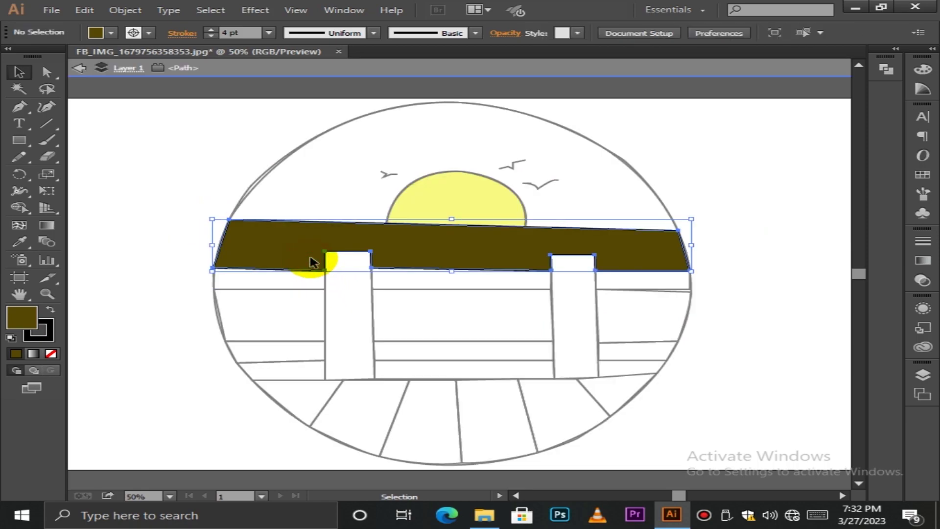
key(Delete)
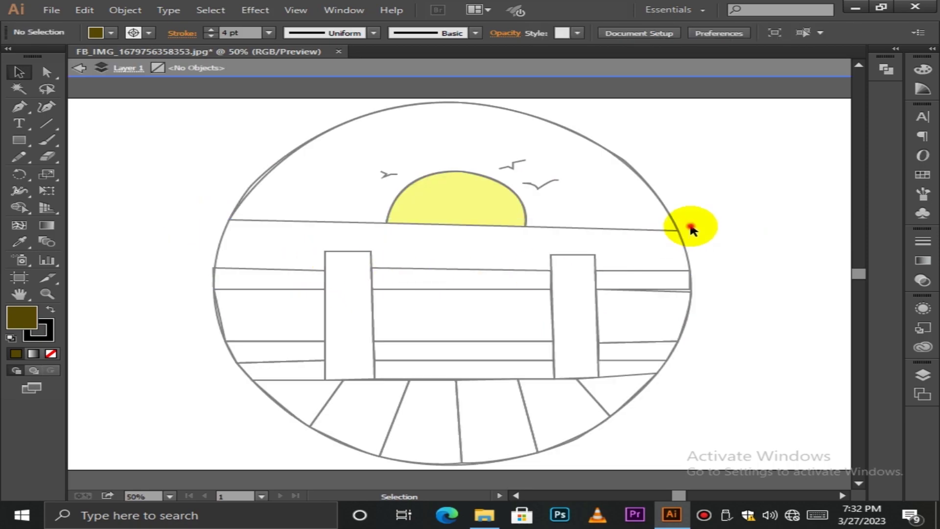
click(78, 68)
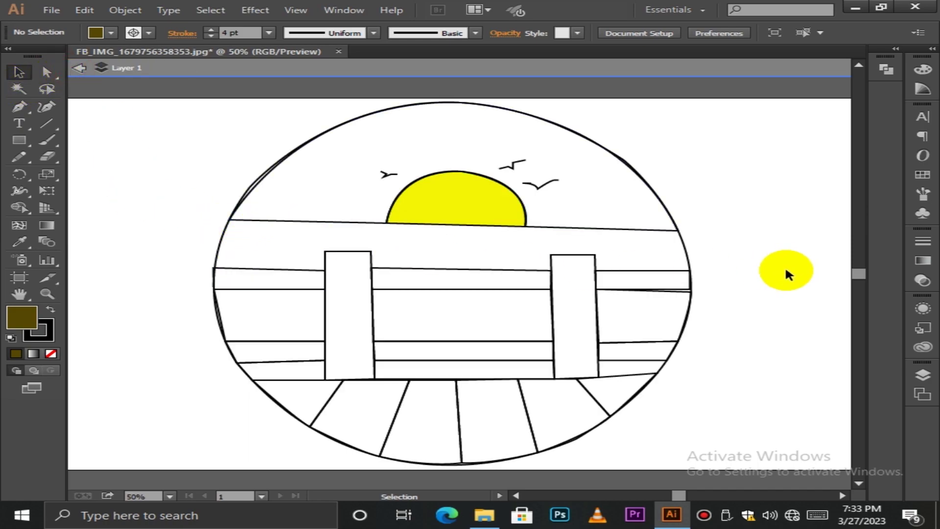
key(ctrl+z)
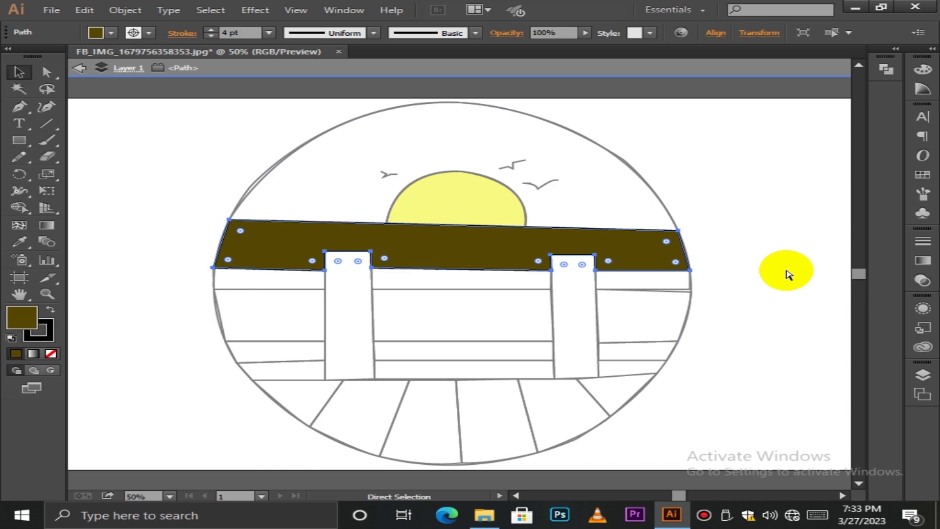
key(ctrl+shift+z)
click(776, 269)
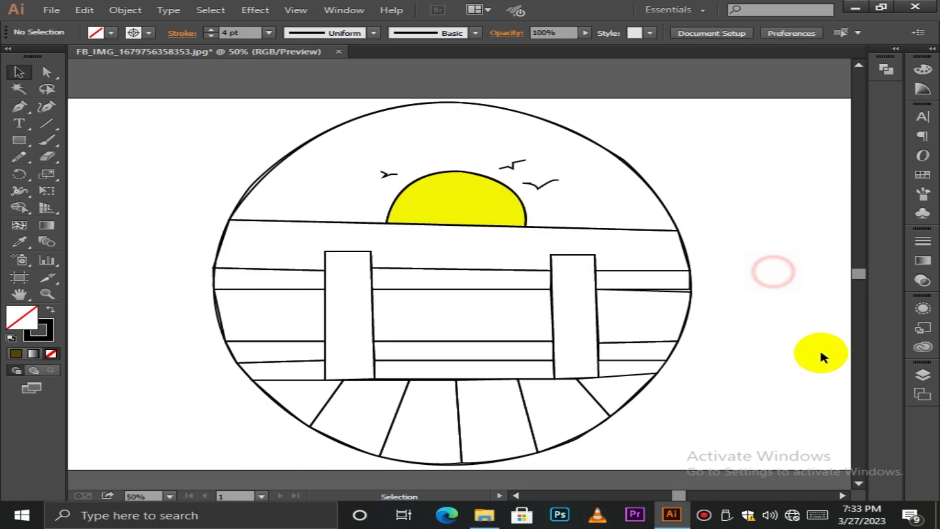
click(598, 299)
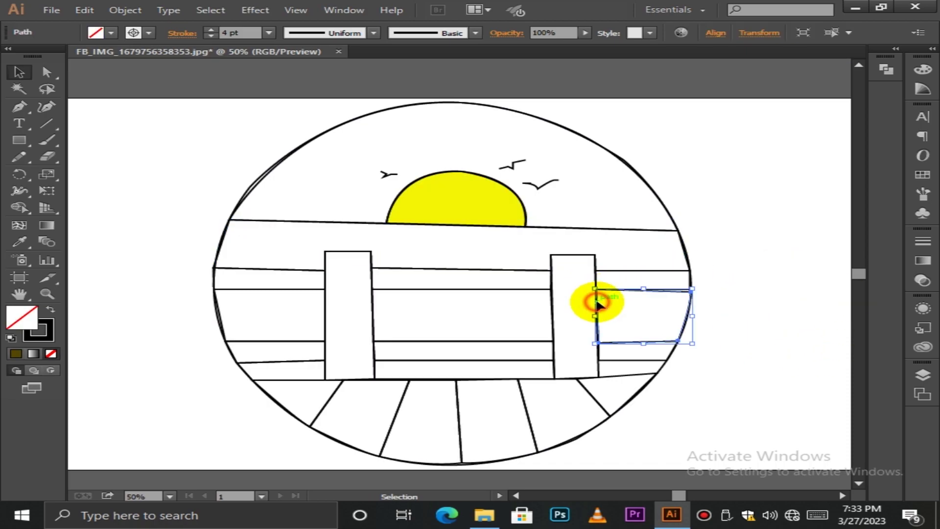
click(581, 251)
double_click(549, 304)
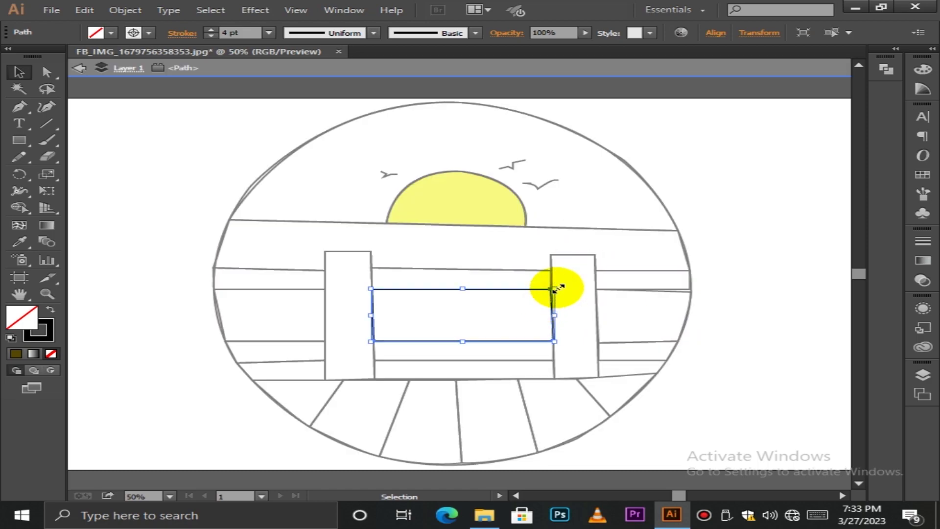
click(552, 280)
double_click(125, 139)
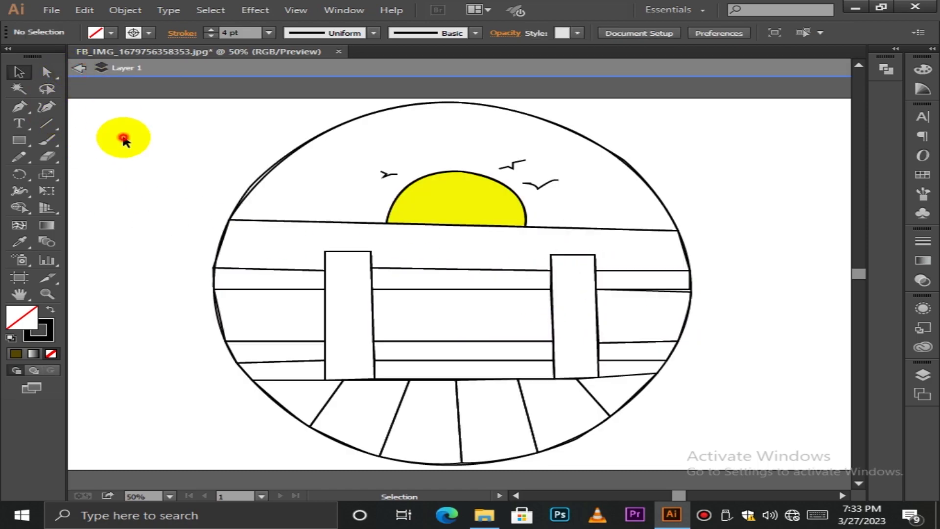
Select the right fence post's outline, fill it with the near-black colour 070702, and deselect it.
click(596, 279)
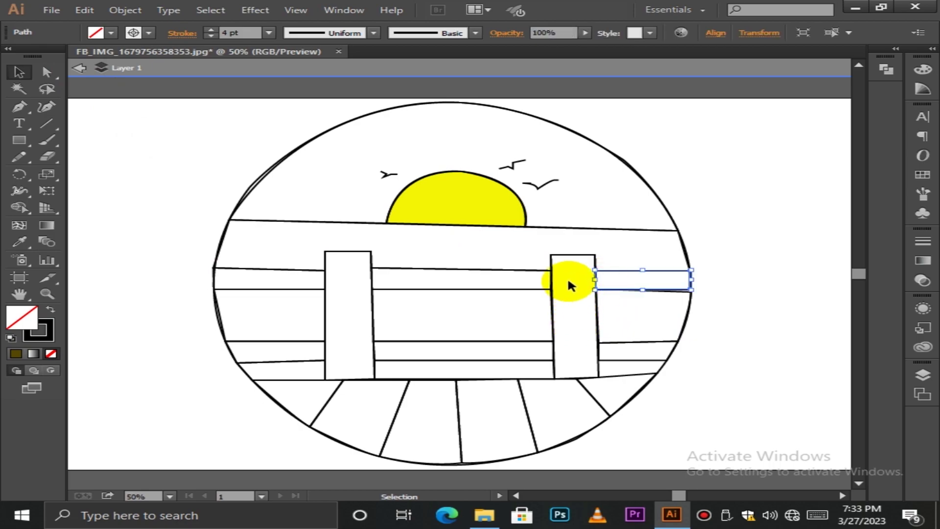
click(562, 261)
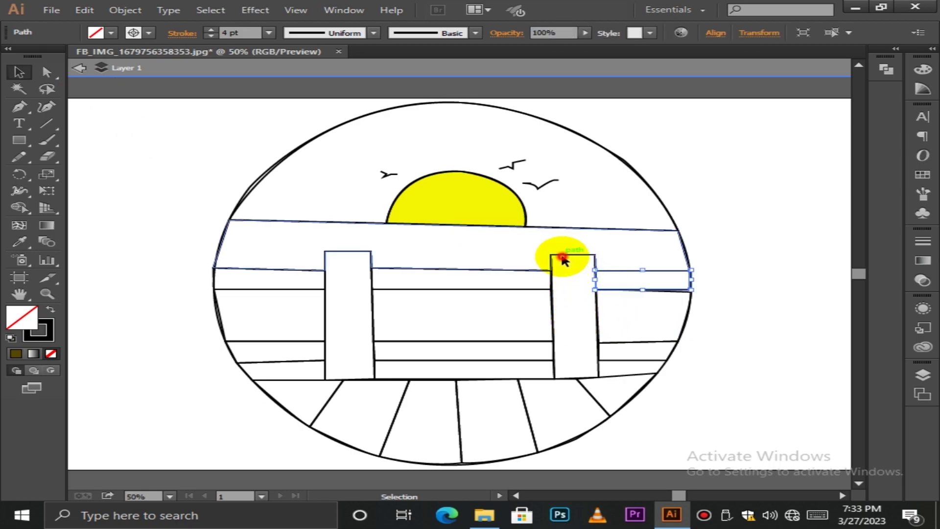
click(554, 283)
click(554, 317)
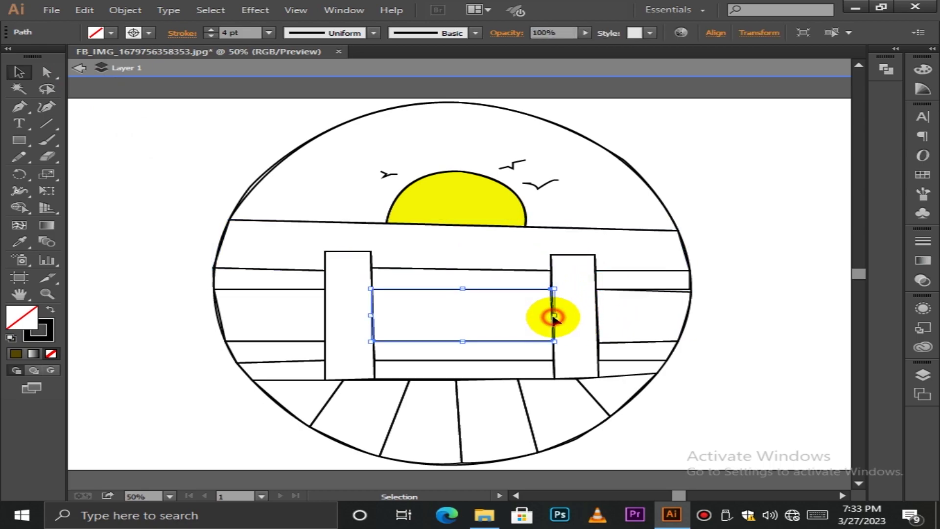
click(597, 334)
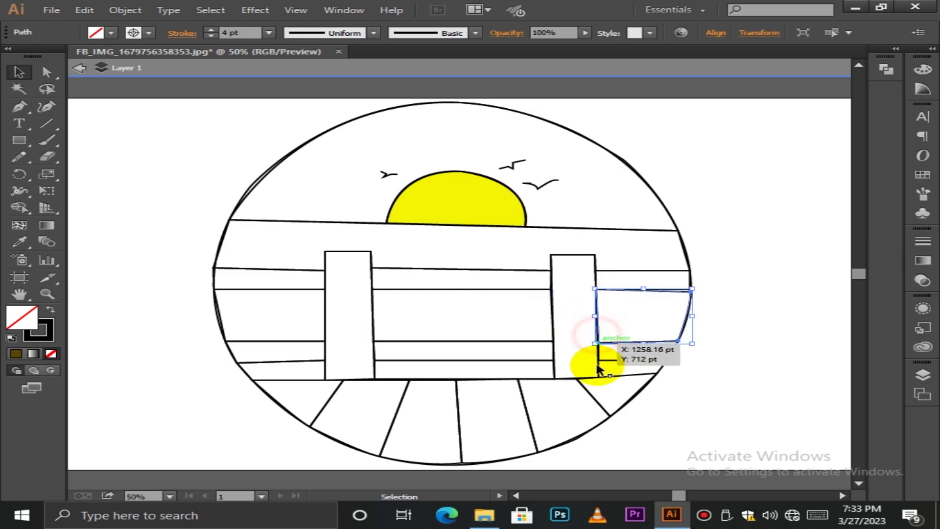
click(599, 375)
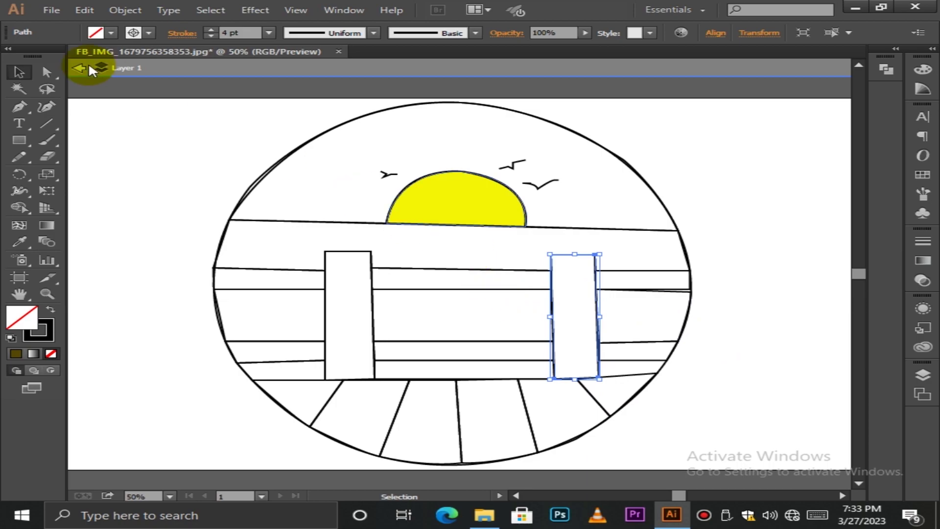
double_click(25, 329)
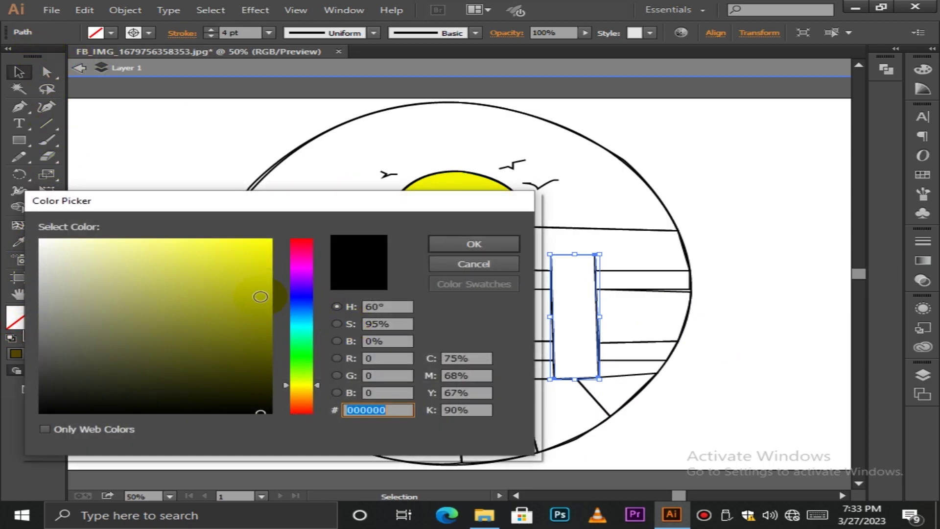
drag(237, 337, 259, 431)
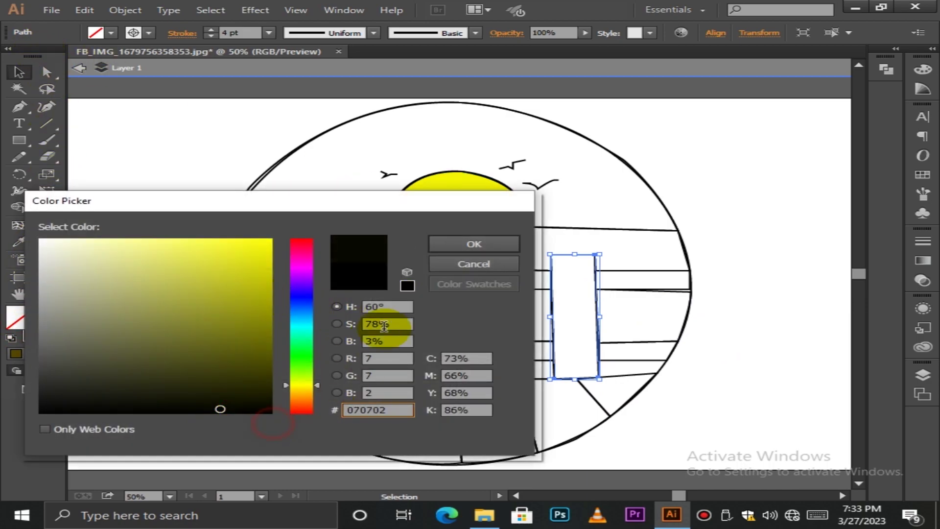
click(465, 245)
click(741, 230)
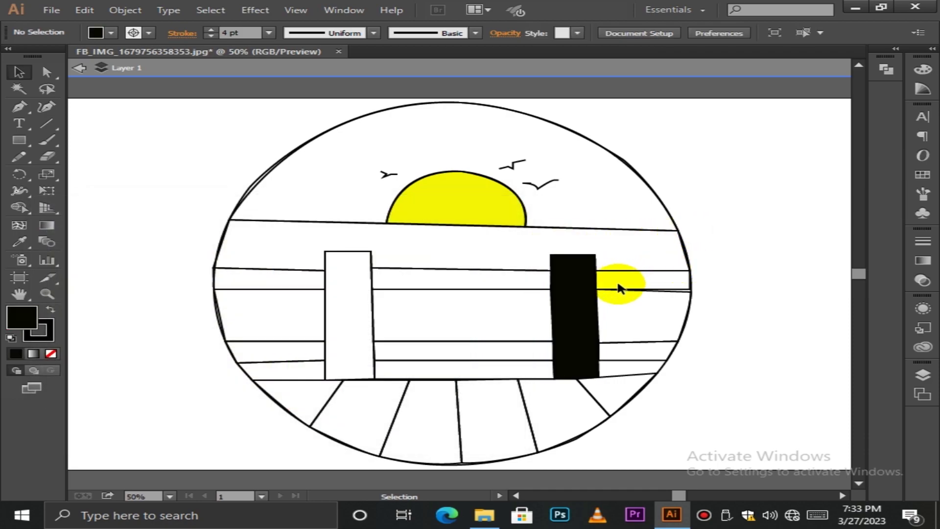
Apply the same near-black fill to the upper rail's sections right of the right post and between the two posts.
click(616, 290)
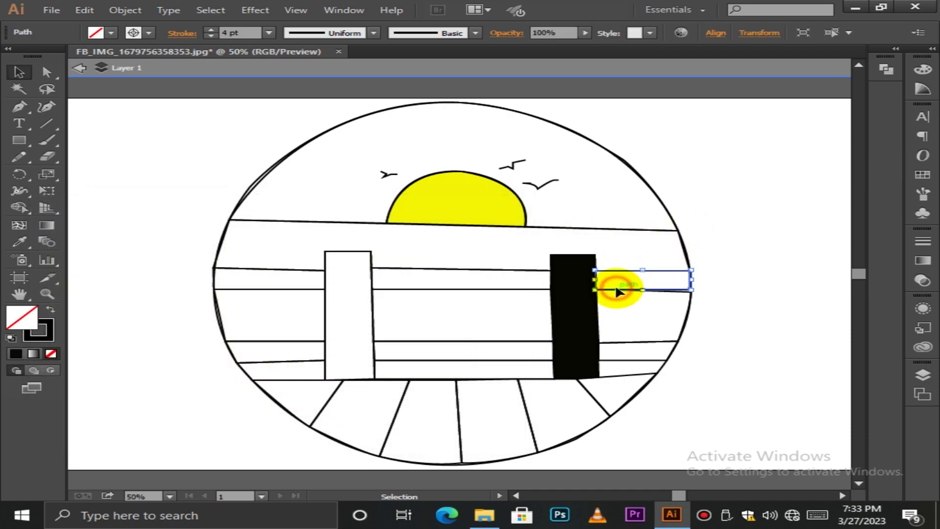
click(17, 355)
click(467, 293)
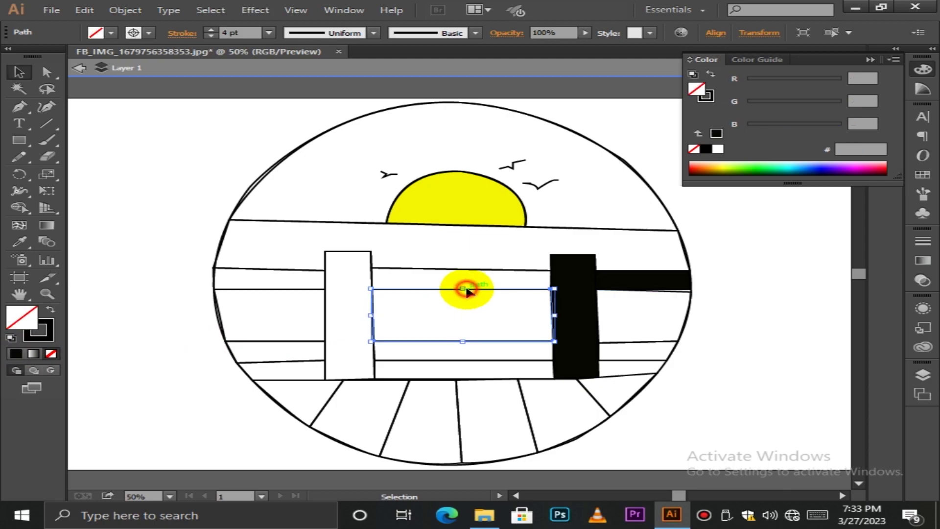
click(468, 271)
click(448, 288)
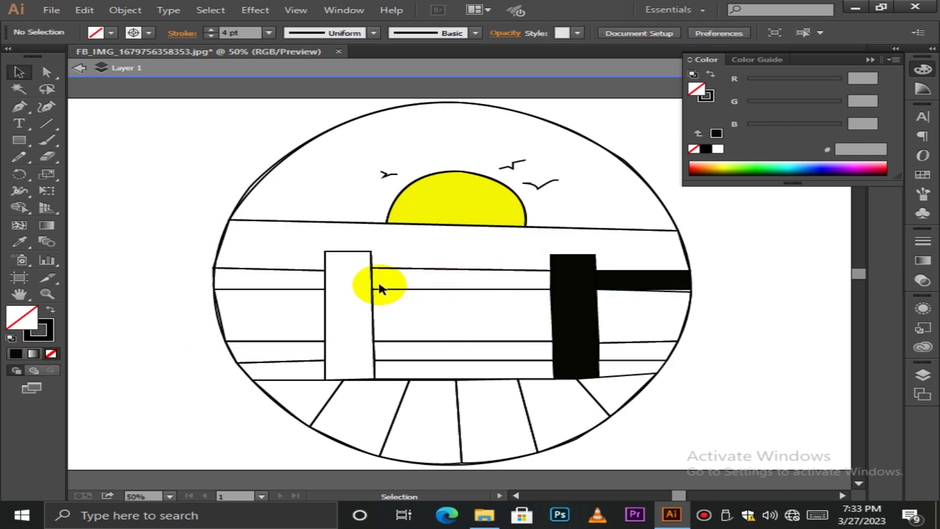
click(371, 279)
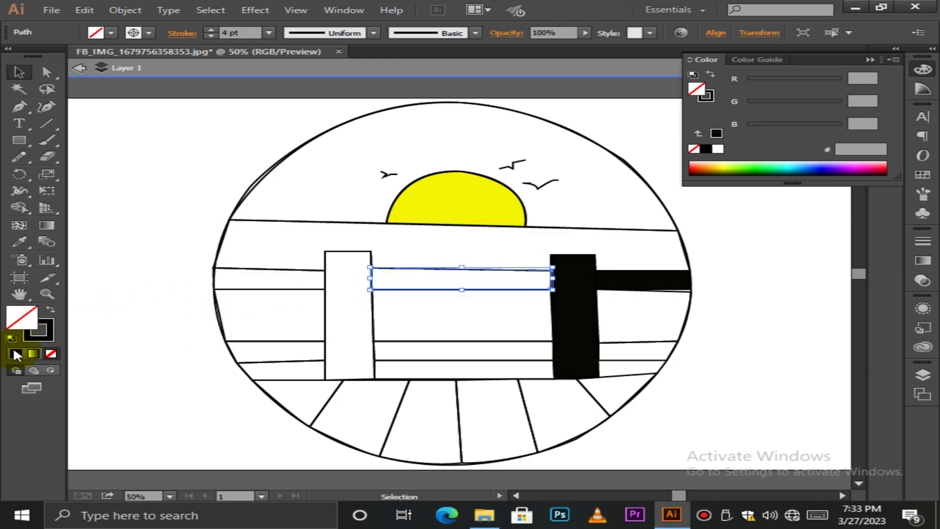
click(16, 353)
Fill the upper rail's section left of the left post with the same near-black 070702.
click(304, 287)
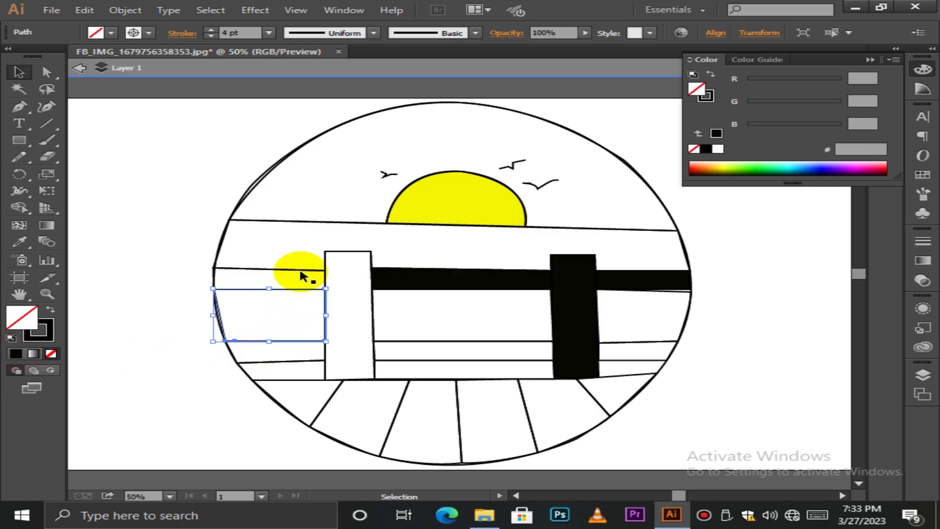
click(305, 273)
click(293, 283)
click(219, 280)
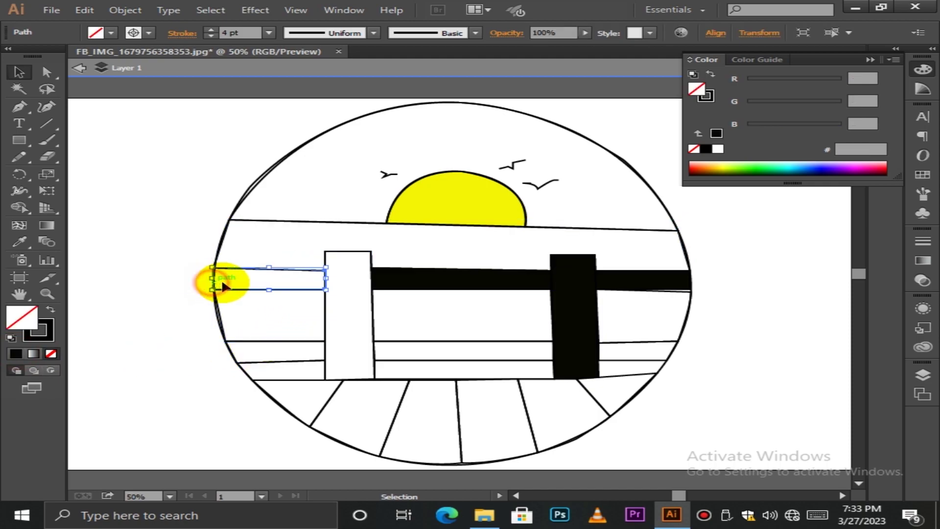
click(16, 353)
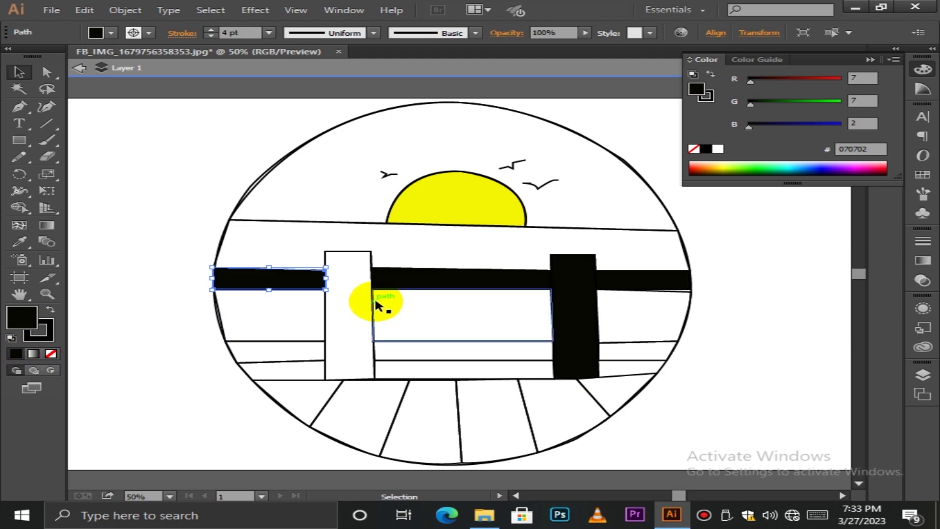
Try to select the left fence post as its own shape along its side and top edges.
click(376, 262)
click(325, 325)
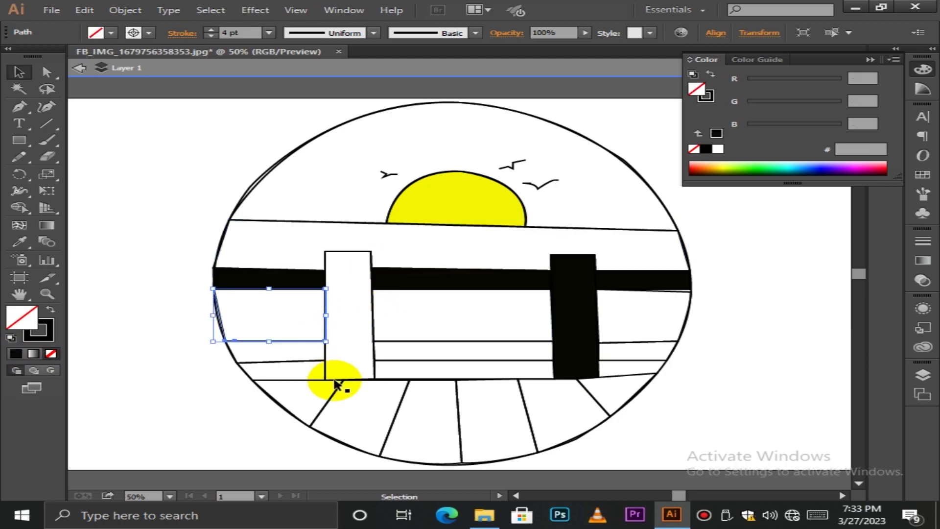
click(325, 374)
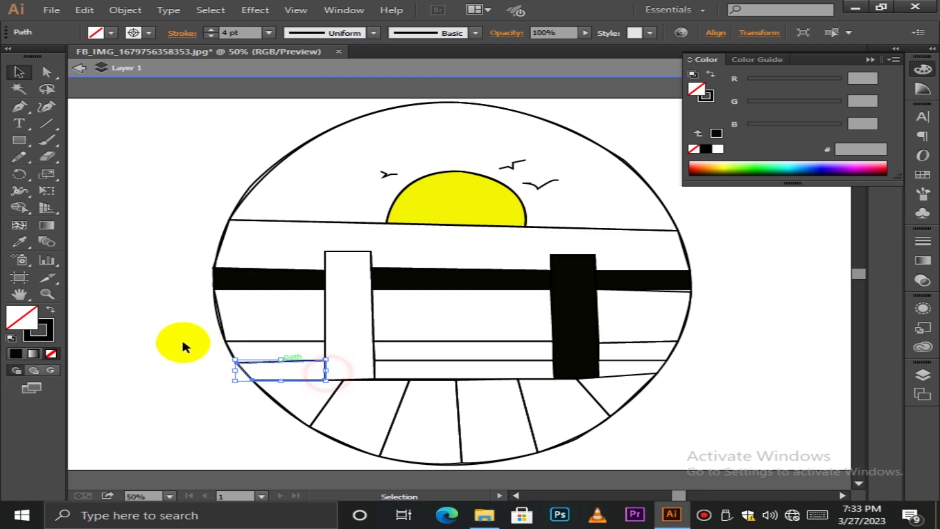
click(377, 351)
click(374, 375)
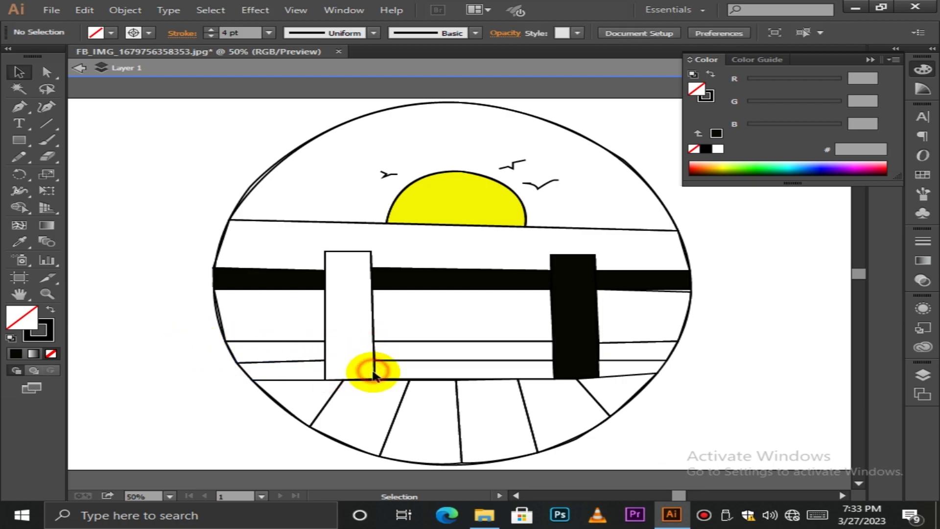
click(375, 375)
click(374, 376)
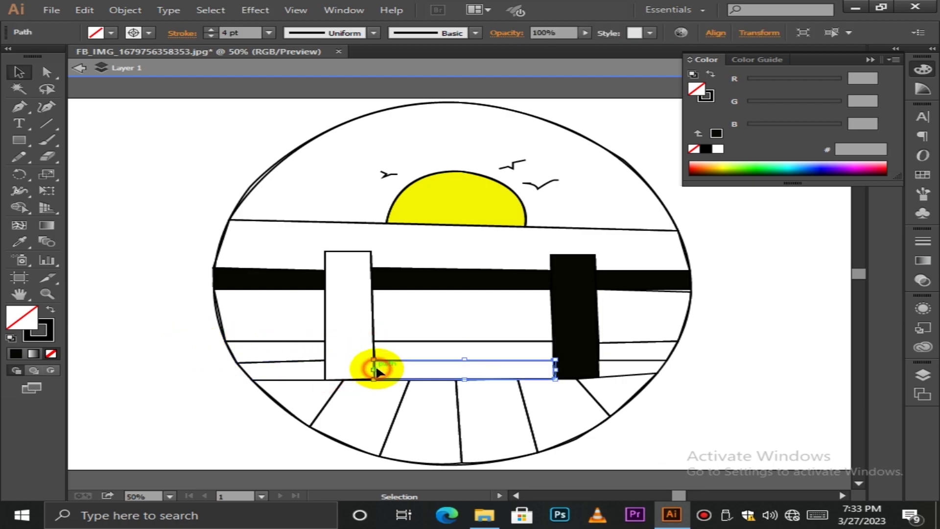
click(374, 329)
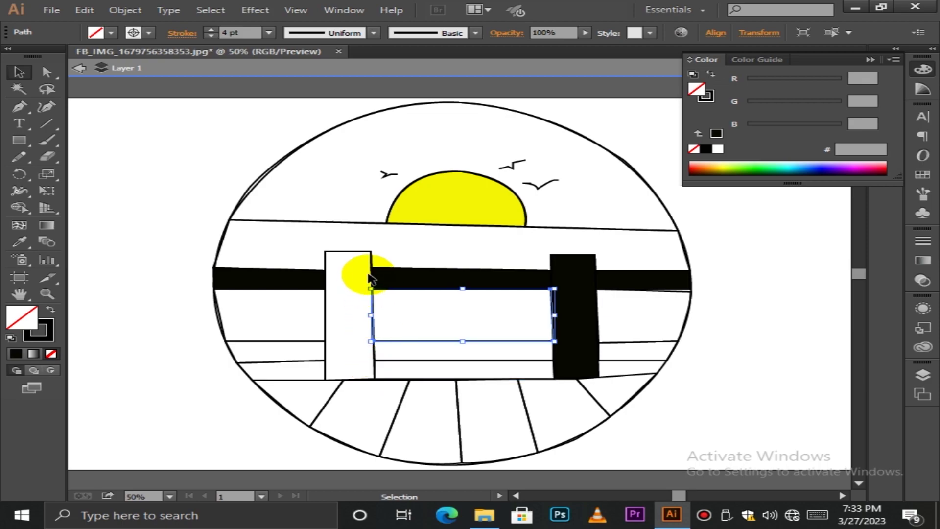
click(374, 267)
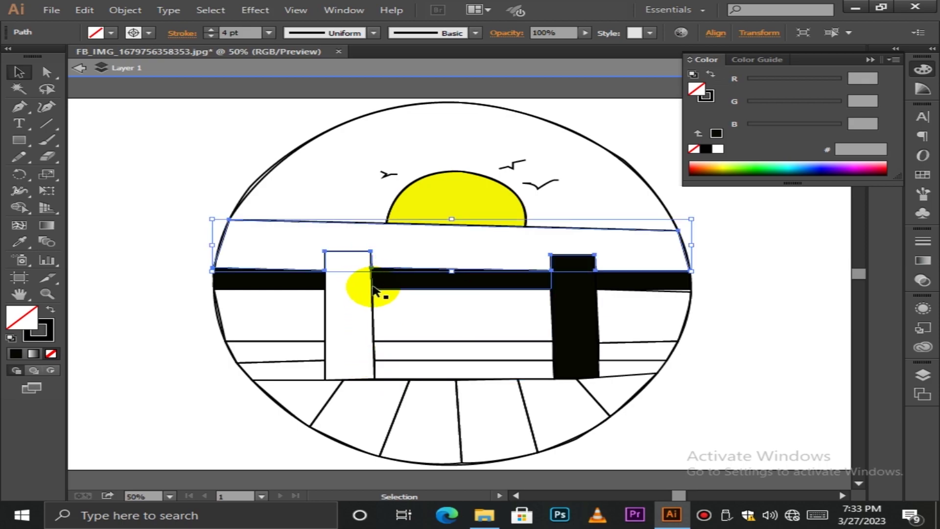
click(373, 289)
click(371, 304)
click(371, 313)
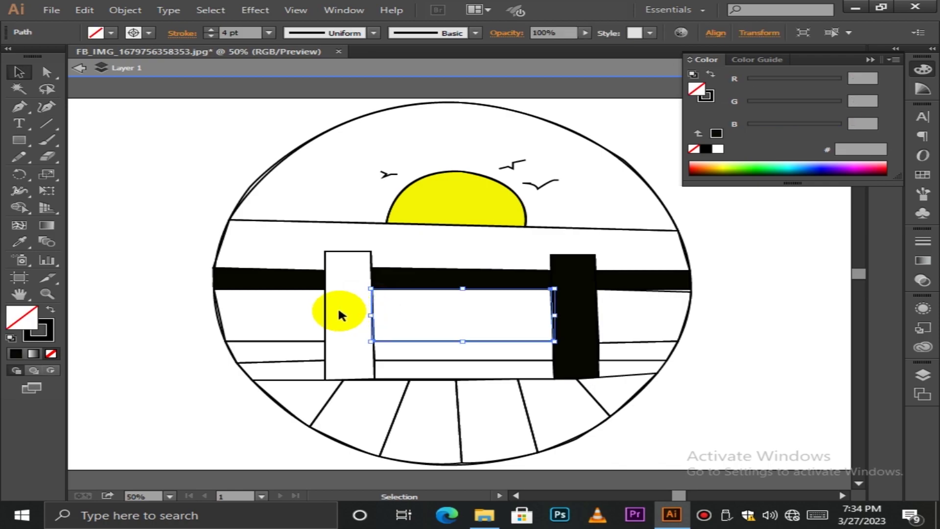
click(324, 311)
click(329, 274)
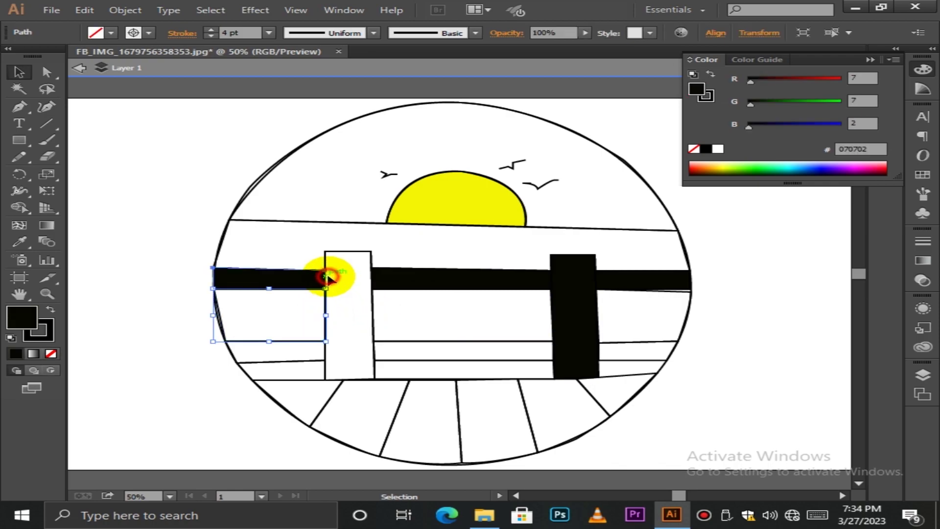
click(326, 258)
click(351, 253)
click(350, 251)
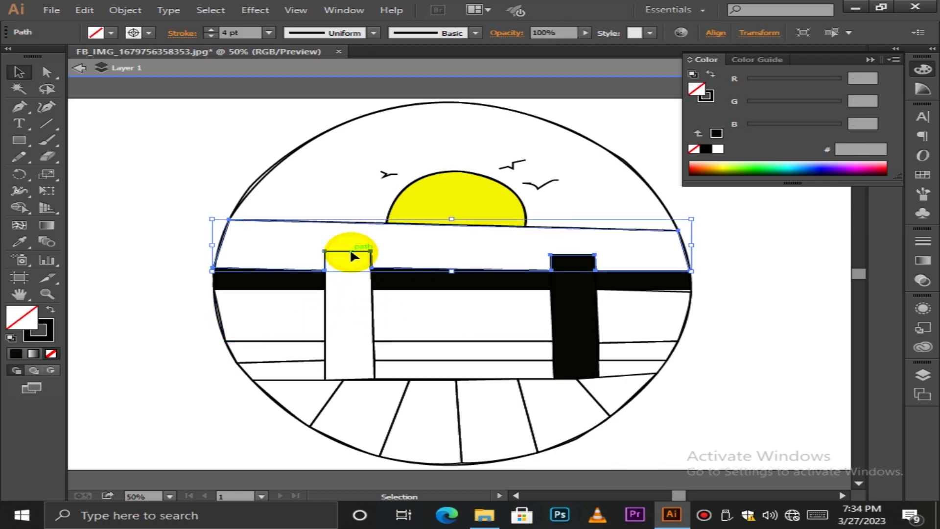
Isolate the band above the upper rail to try reaching the left post's top edge, and exit isolation mode.
double_click(349, 259)
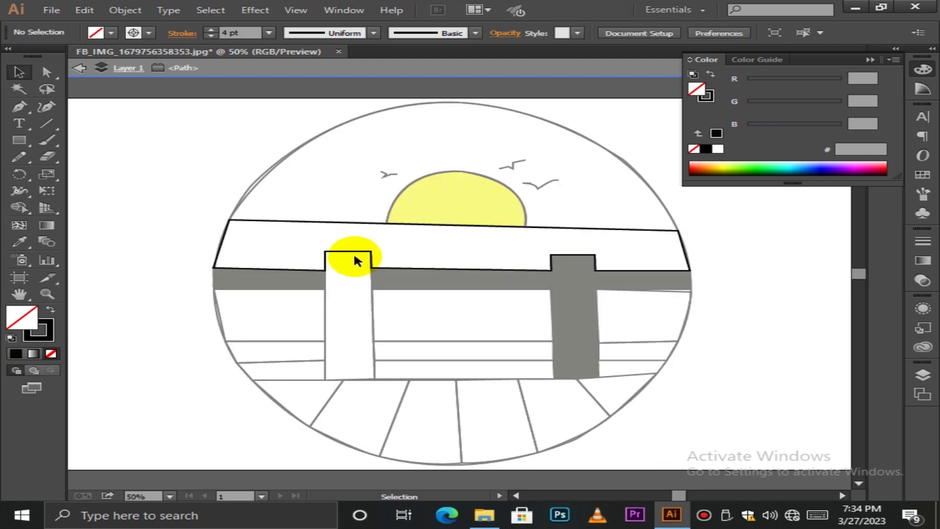
click(353, 253)
click(338, 291)
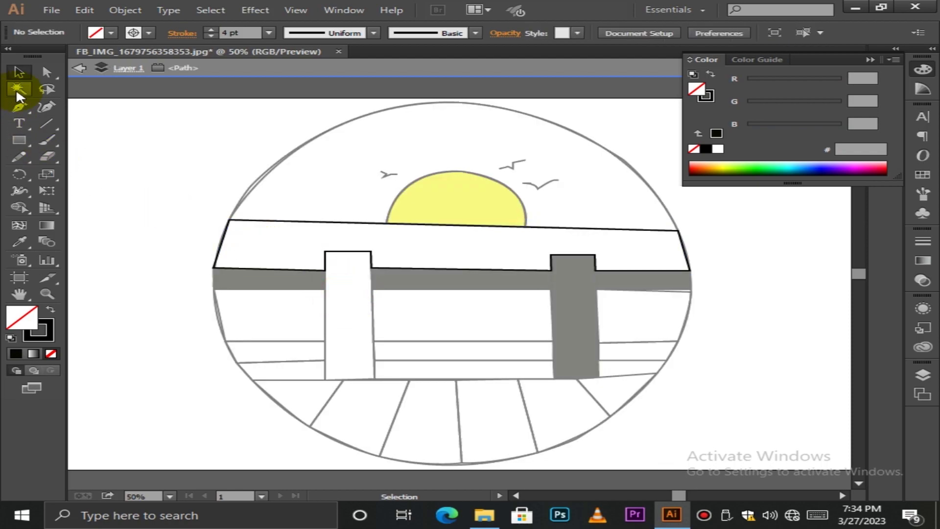
click(81, 70)
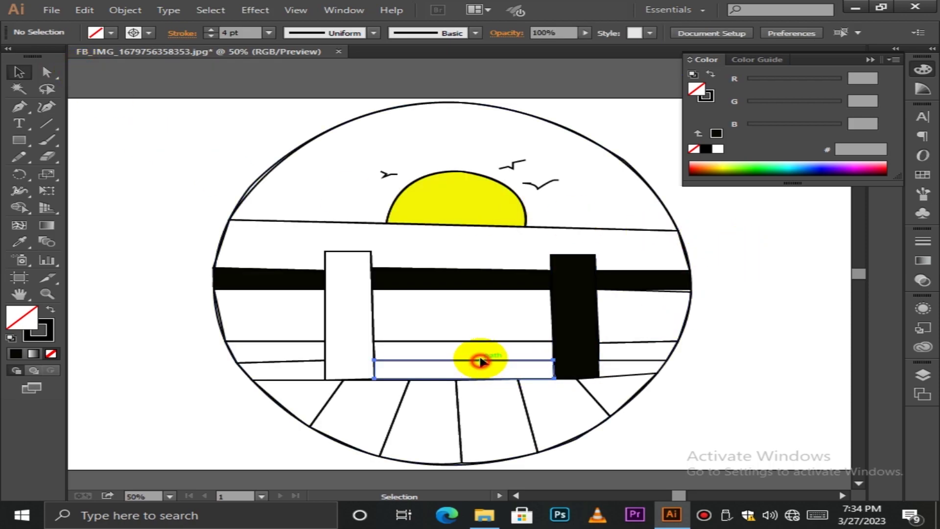
Fill the lower rail's sections between the two posts and left of the left post with near-black 070702.
click(481, 342)
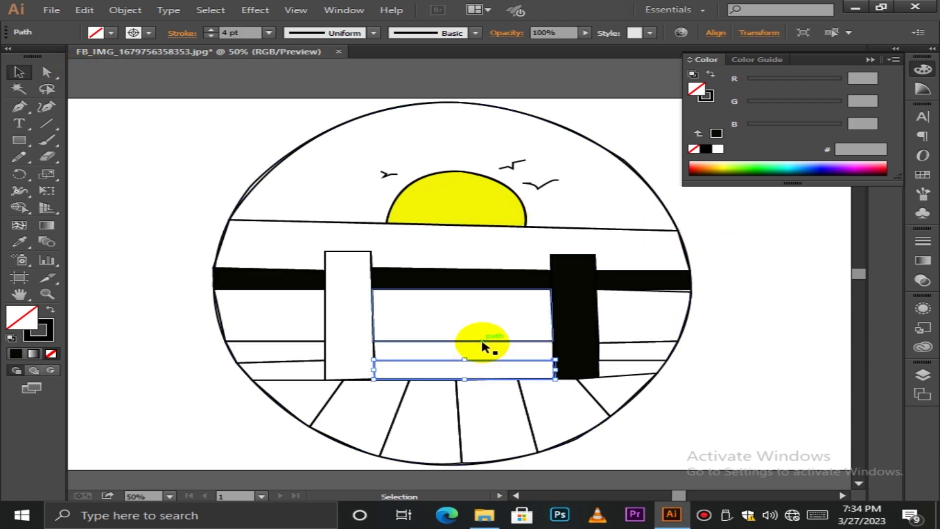
click(378, 355)
click(17, 353)
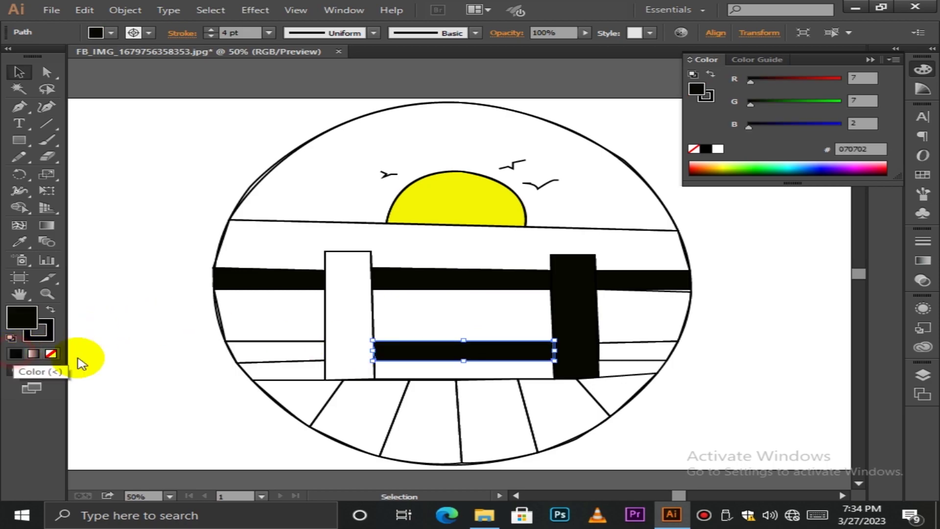
click(304, 363)
click(300, 345)
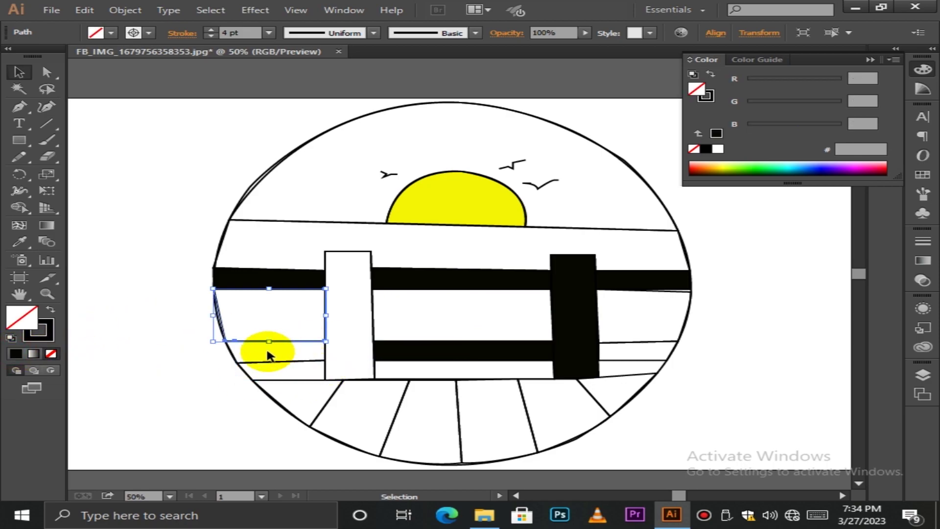
click(236, 358)
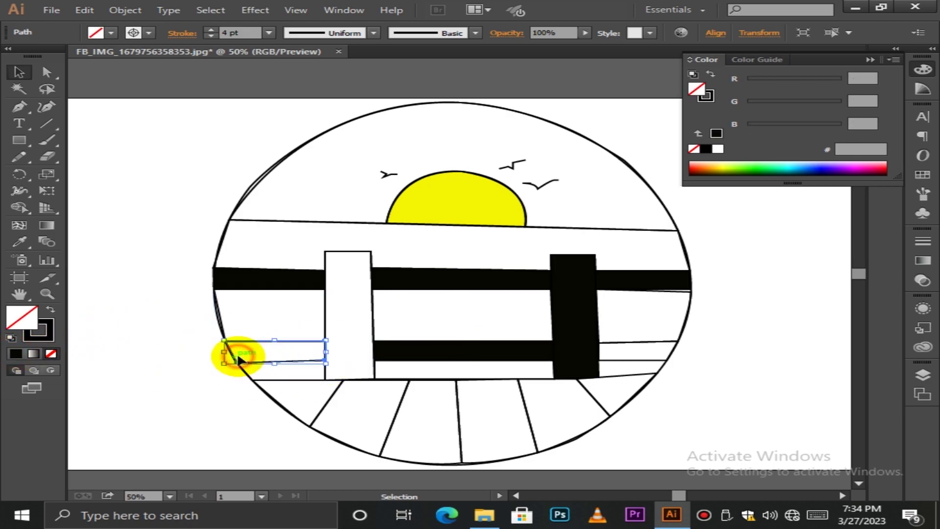
click(15, 353)
click(131, 367)
Fill the lower rail's section right of the right post with near-black 070702.
click(642, 365)
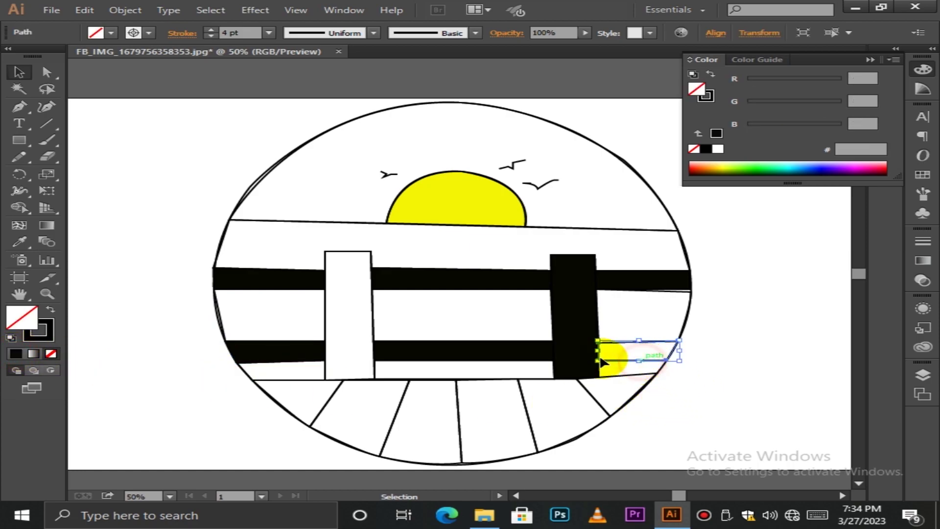
click(15, 353)
click(170, 353)
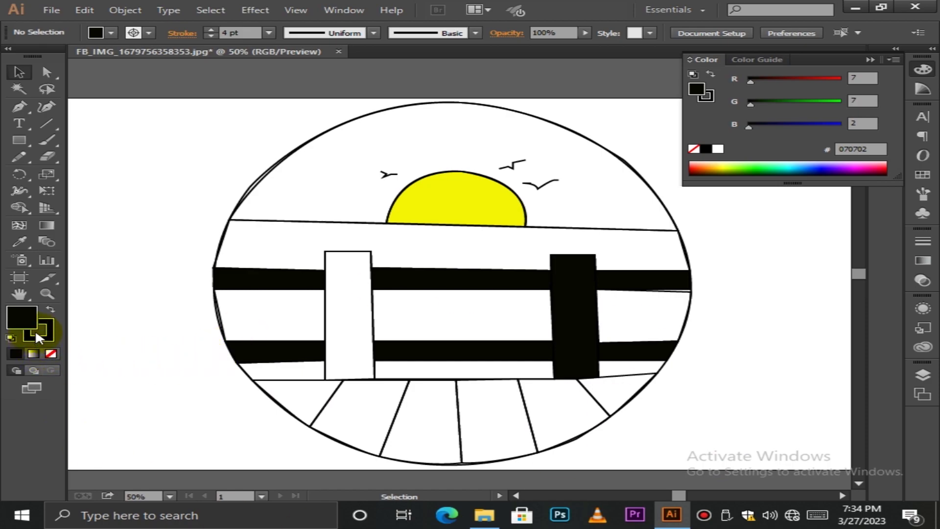
Trace the left fence post with the Pen tool through its four corners as a closed shape filled with near-black 070702.
click(20, 106)
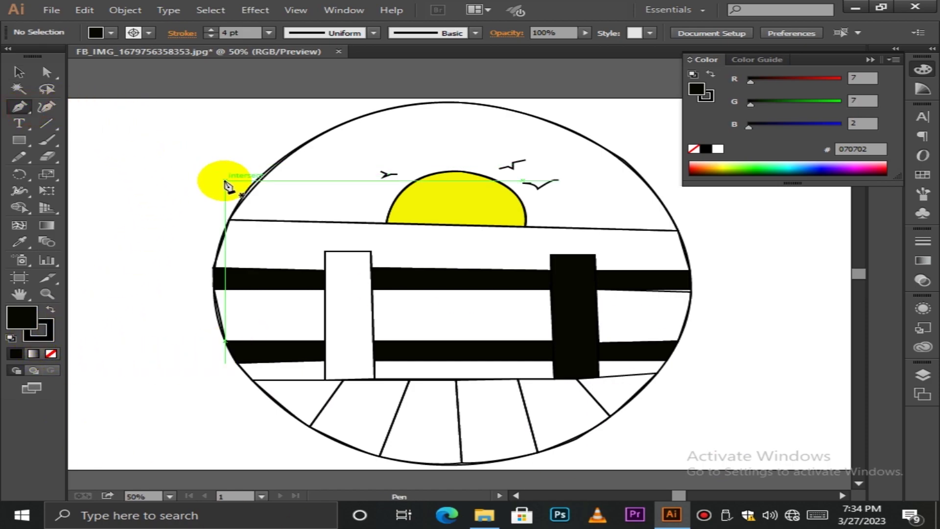
click(325, 251)
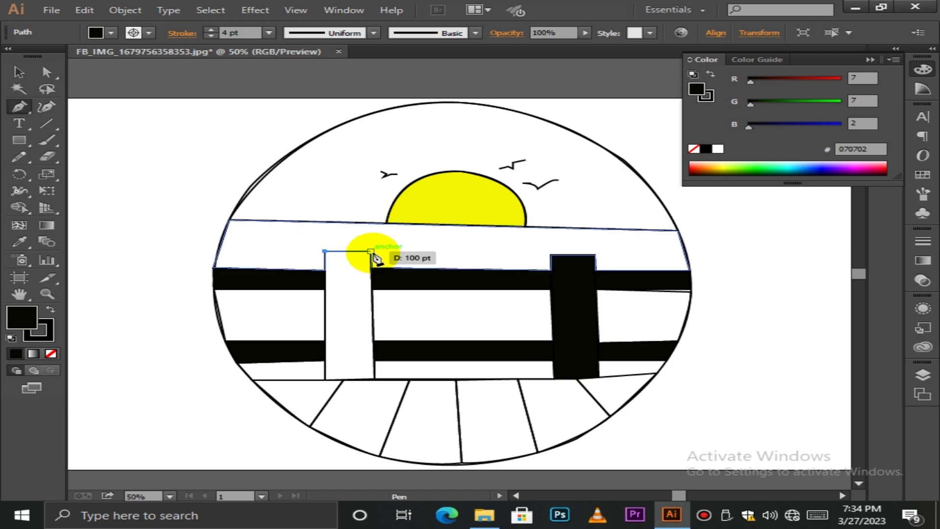
click(371, 252)
click(374, 378)
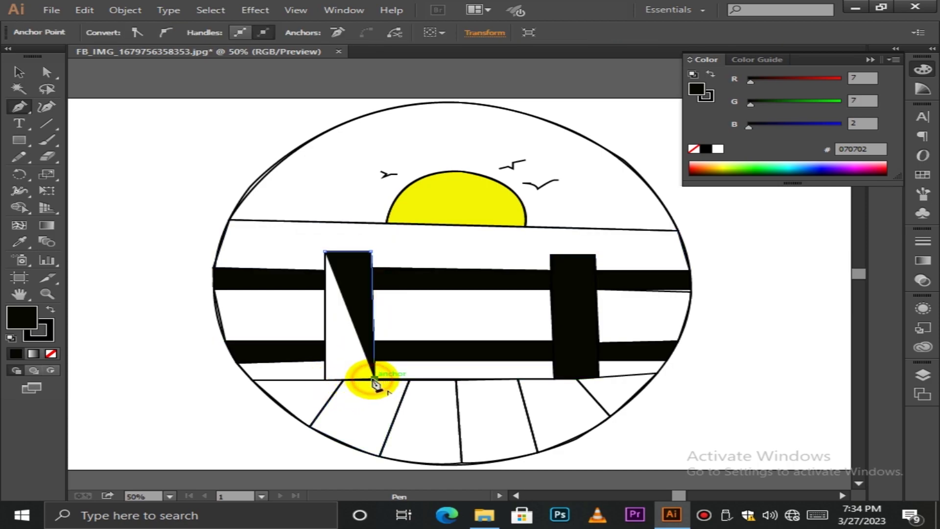
click(325, 380)
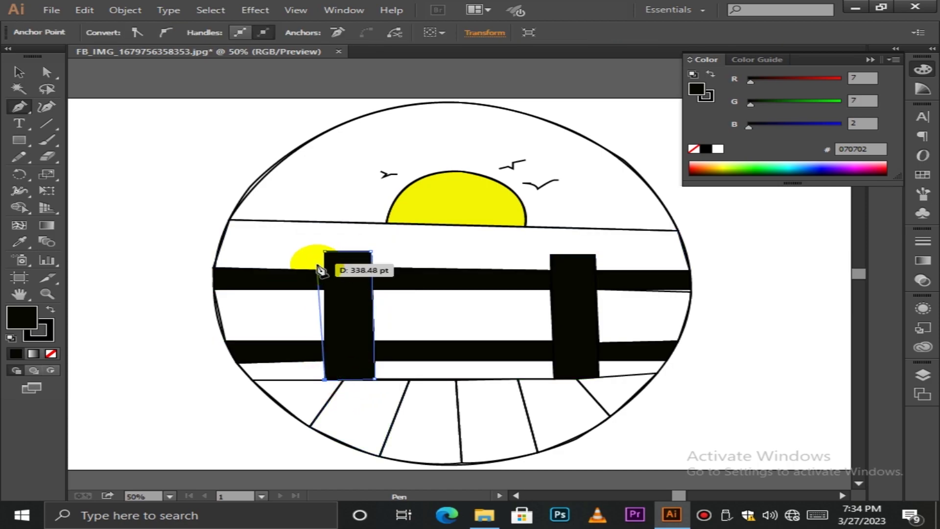
click(325, 252)
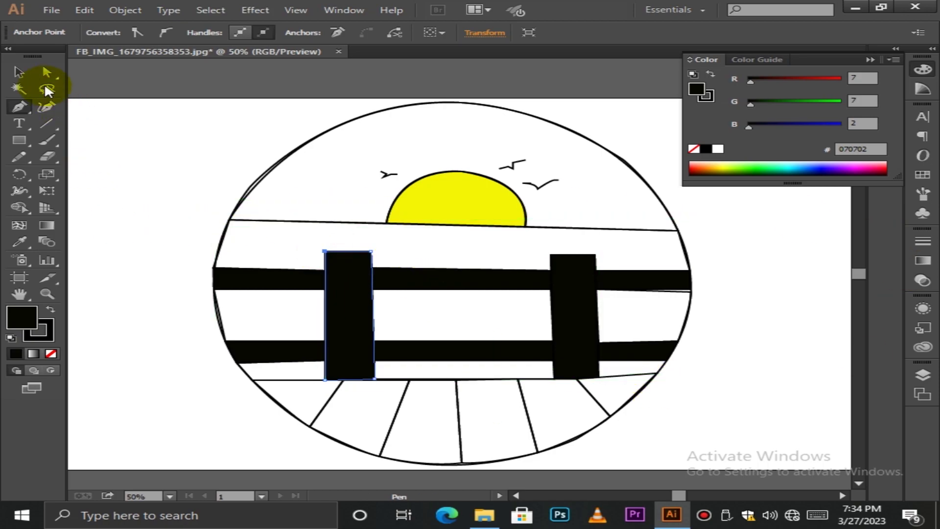
click(19, 72)
click(135, 118)
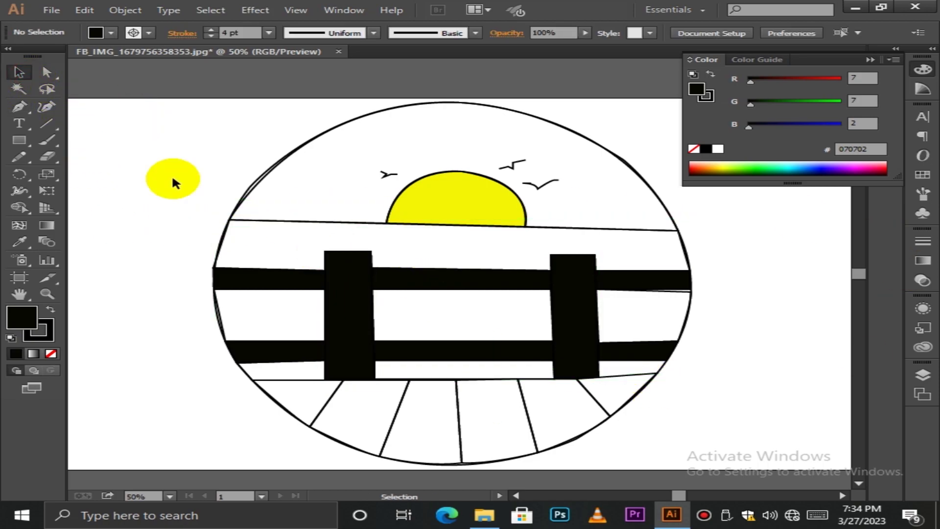
Fill the deck plank just right of the centre line with brown B56709.
click(474, 431)
click(459, 427)
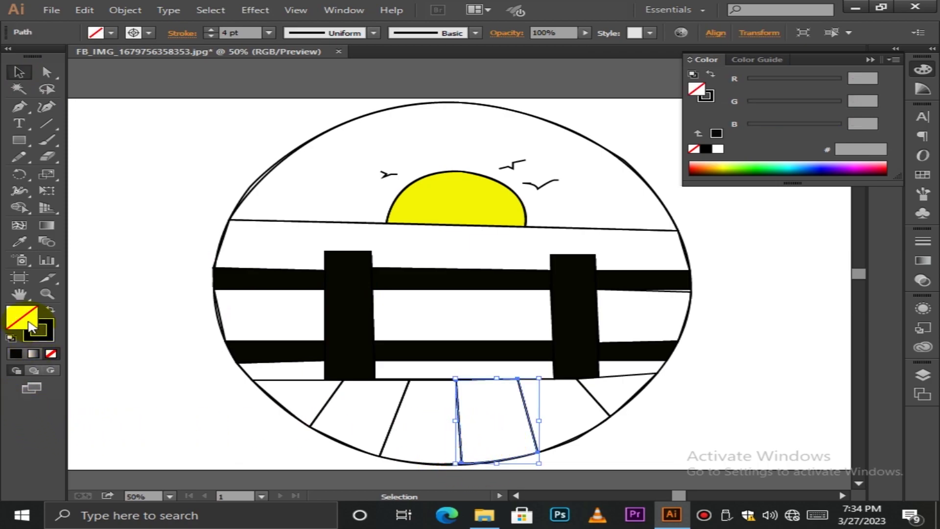
double_click(24, 318)
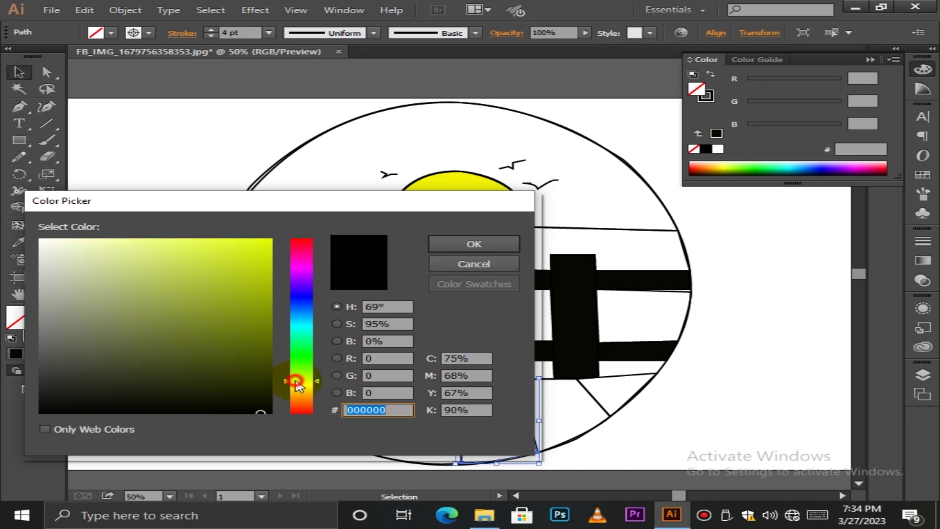
drag(296, 382, 297, 398)
drag(262, 302, 261, 289)
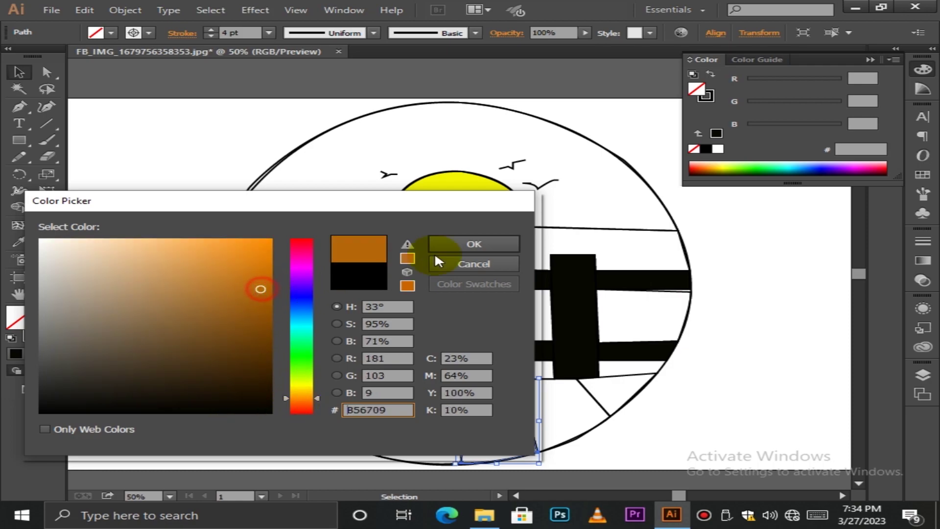
click(499, 243)
click(801, 311)
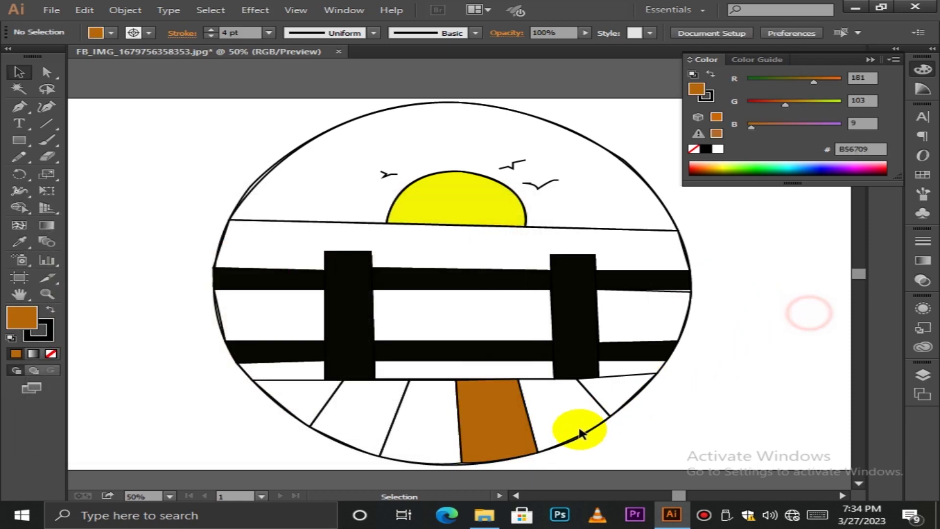
Fill the two rightmost deck planks with the same brown B56709.
click(594, 397)
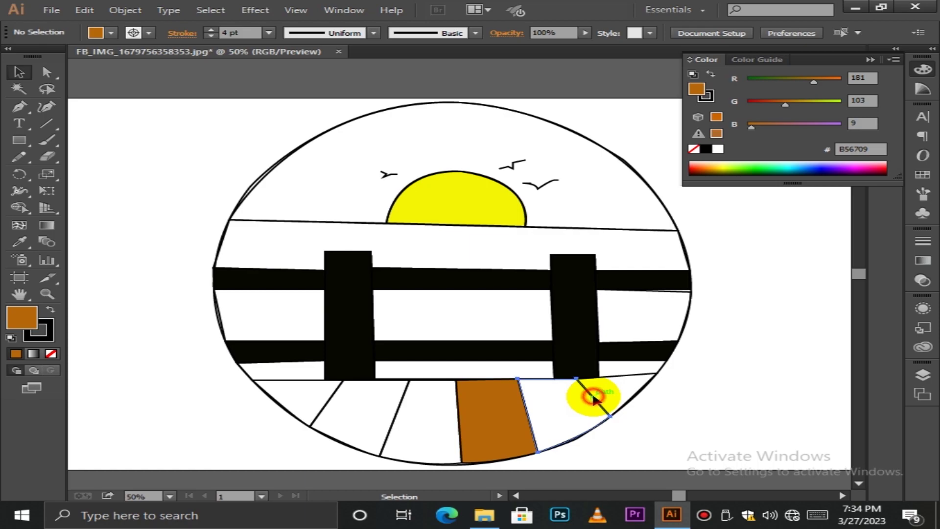
click(18, 356)
click(197, 406)
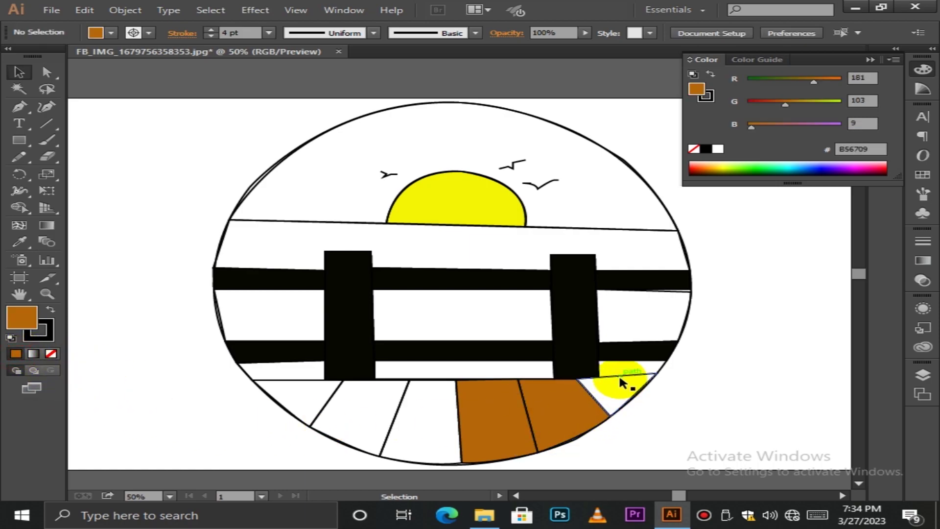
click(621, 382)
click(16, 353)
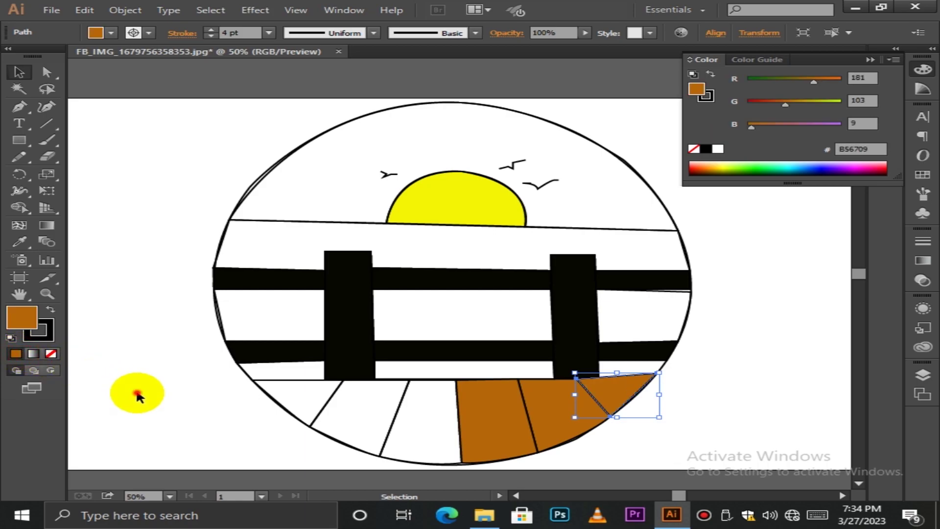
click(137, 397)
Fill the three remaining deck planks on the left half with brown B56709.
click(398, 415)
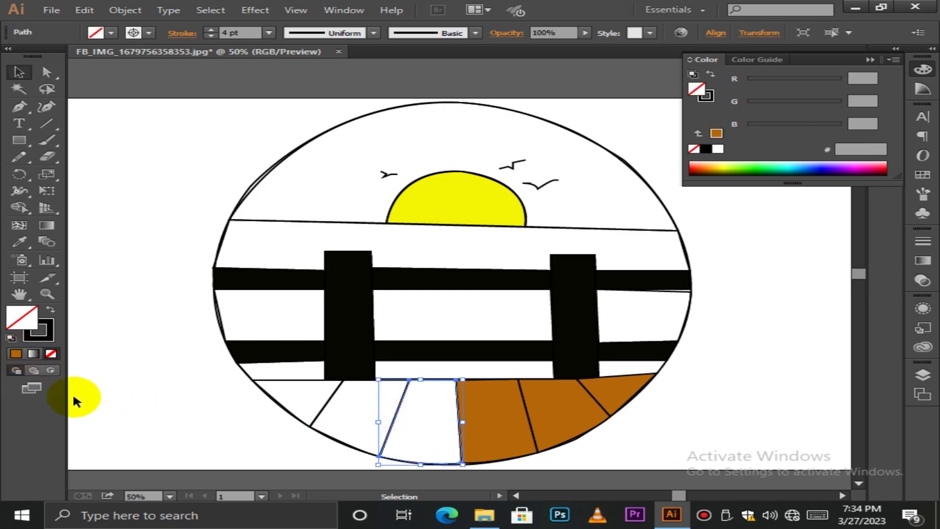
click(16, 354)
click(322, 408)
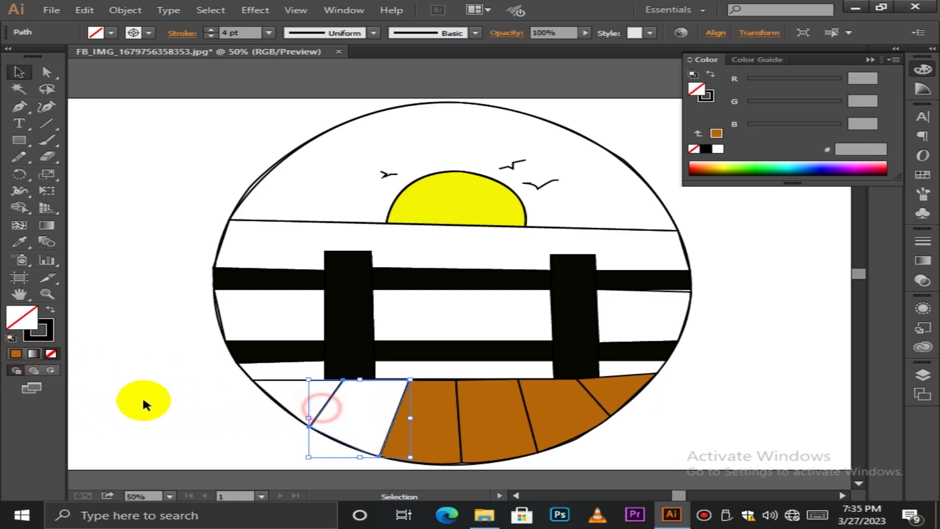
click(16, 354)
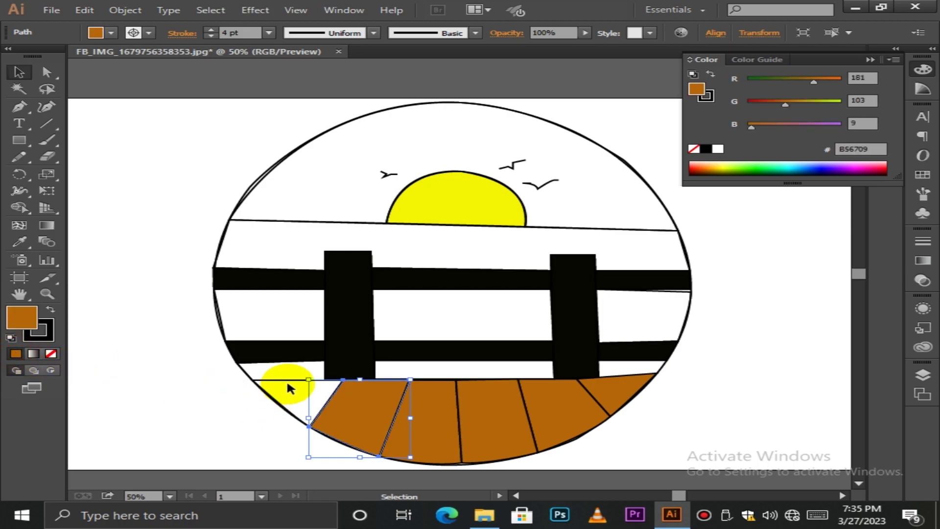
click(289, 388)
click(281, 403)
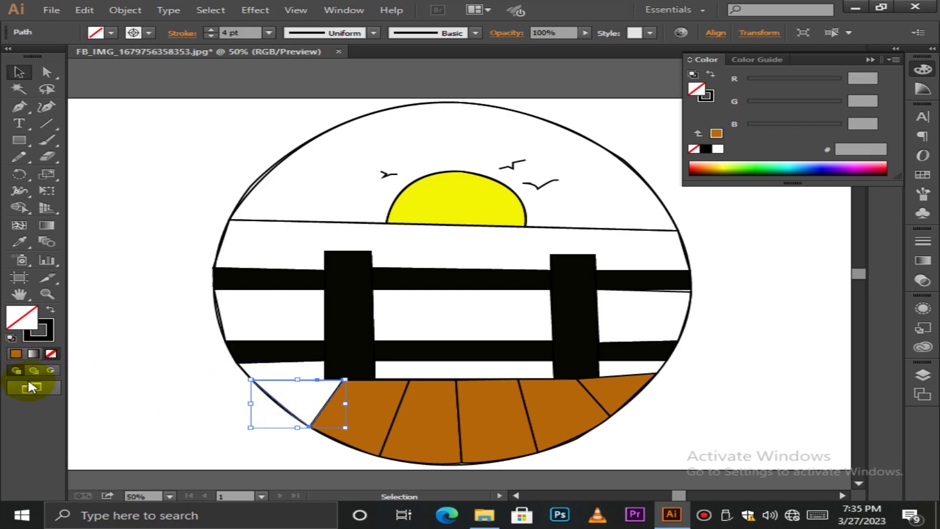
click(16, 353)
click(92, 358)
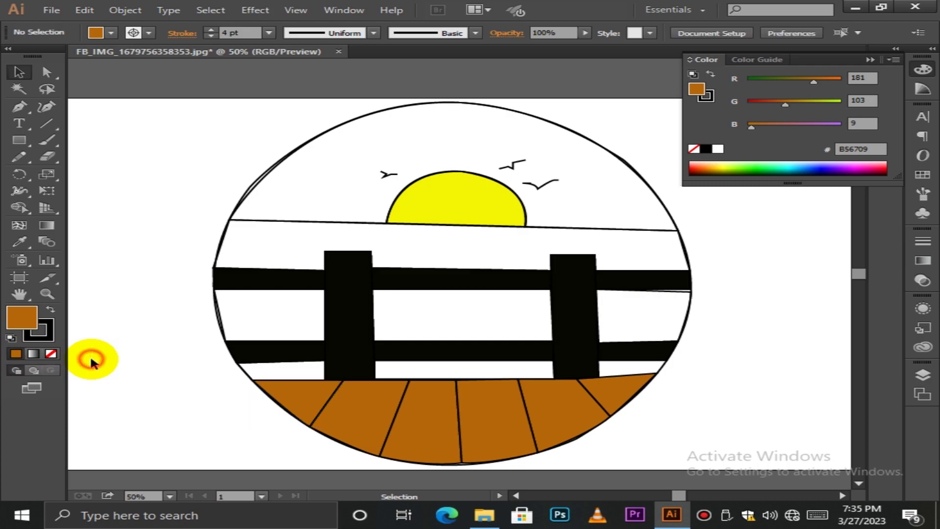
Fill the sky area above the horizon, around the sun, with a bright cyan.
double_click(541, 226)
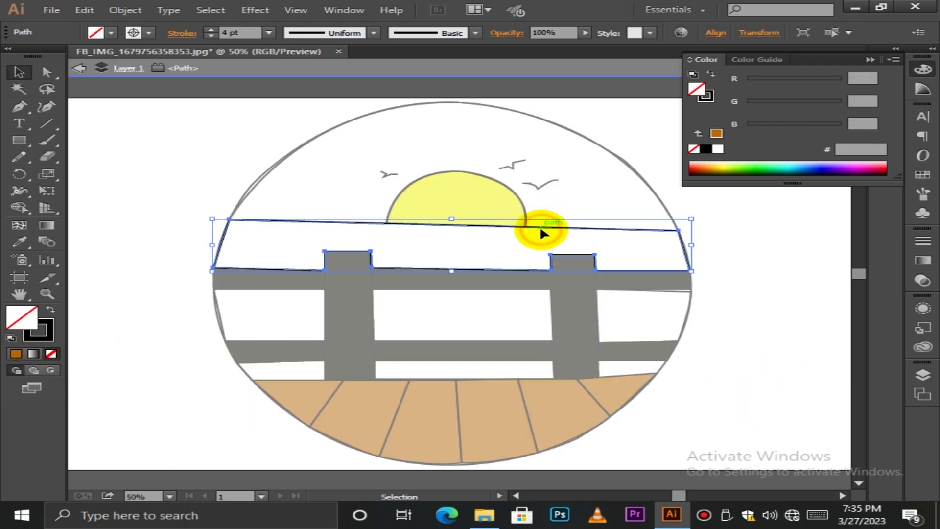
click(79, 67)
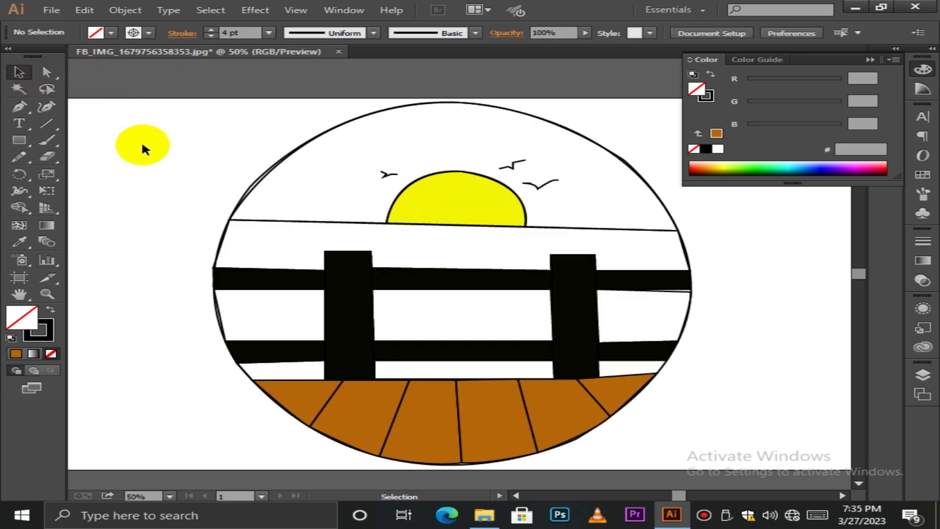
click(264, 185)
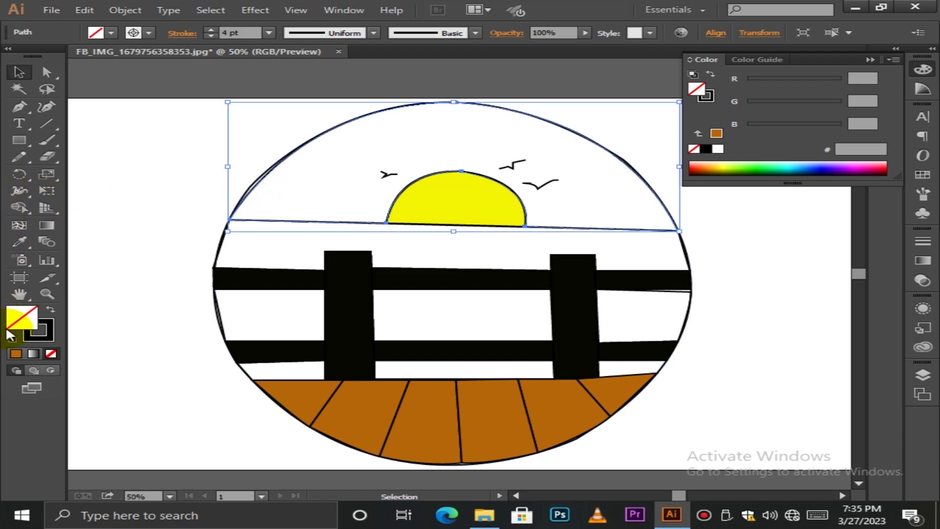
double_click(22, 324)
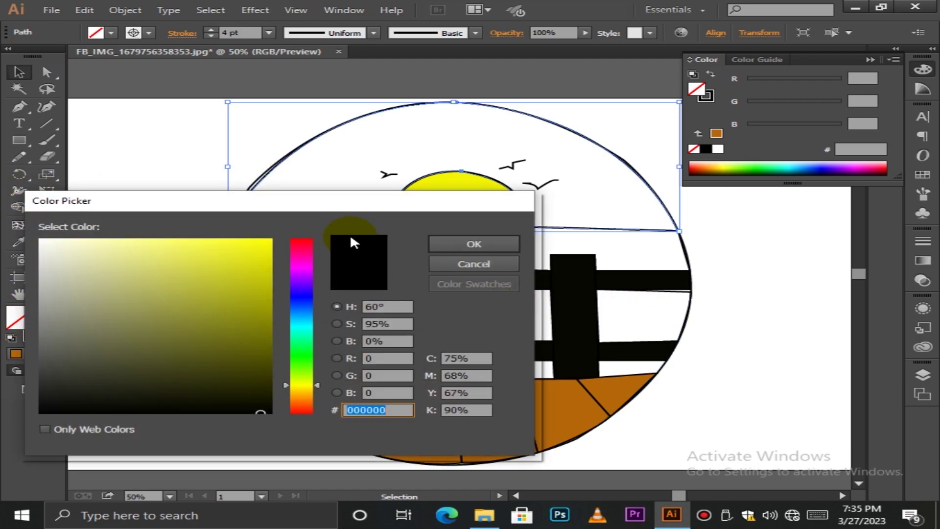
drag(389, 210, 377, 248)
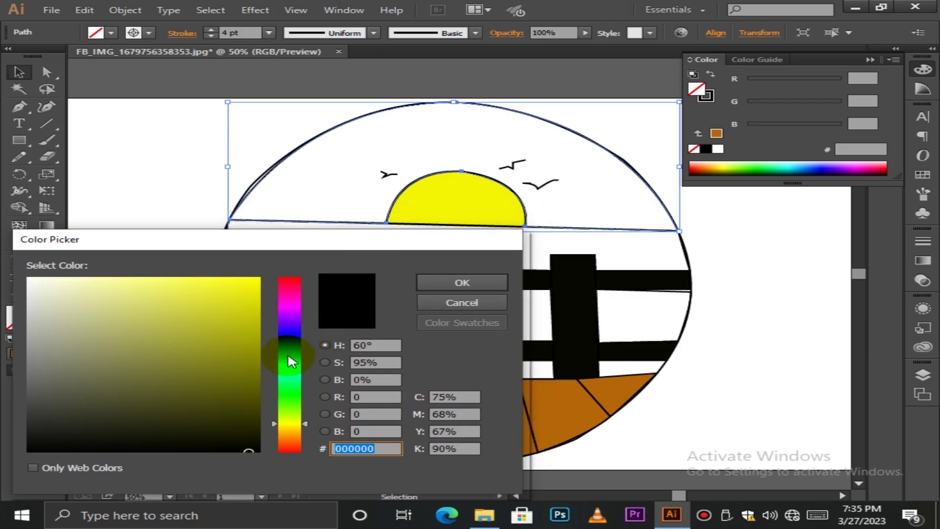
drag(292, 362, 285, 361)
mouse_move(235, 332)
mouse_down()
mouse_move(210, 288)
mouse_move(225, 321)
mouse_up()
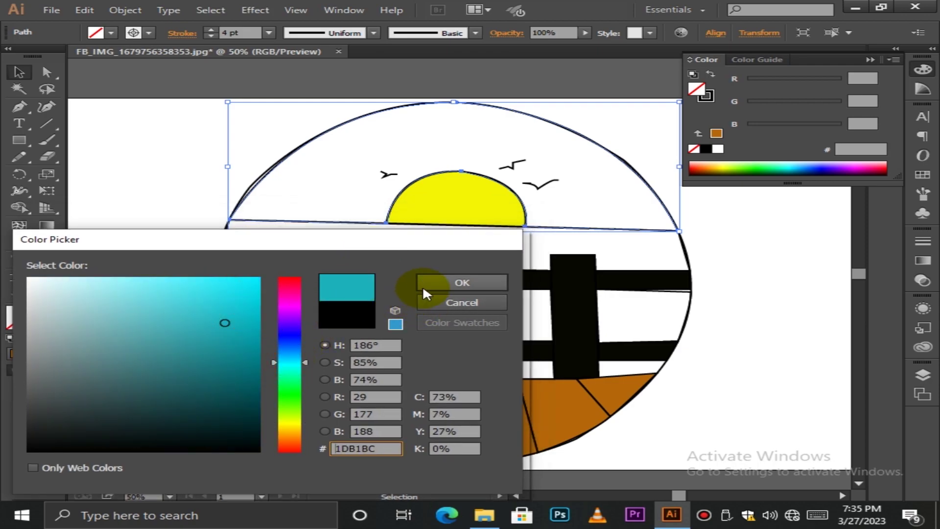
click(234, 279)
click(456, 288)
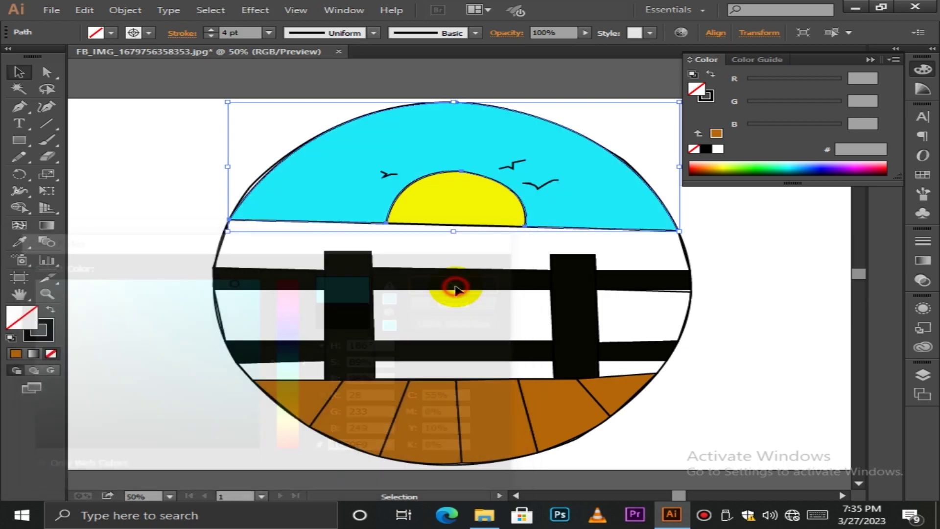
click(775, 322)
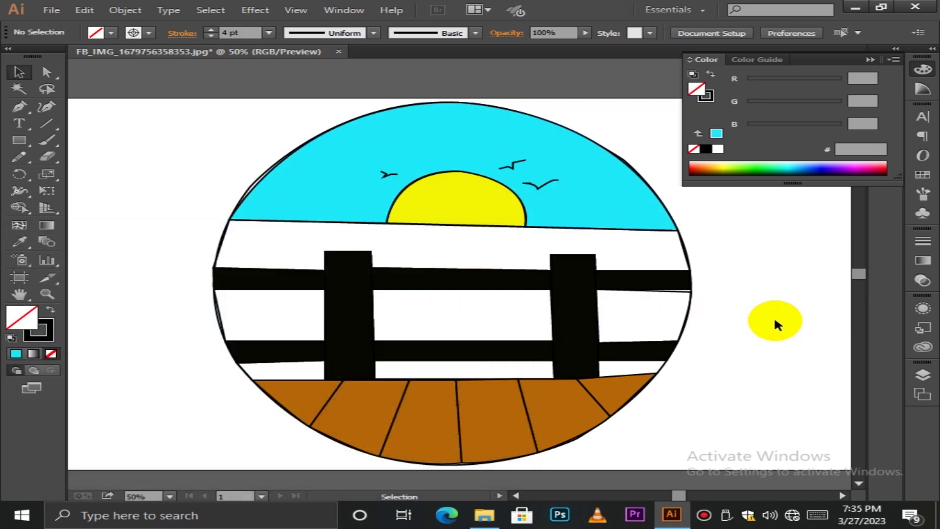
double_click(541, 185)
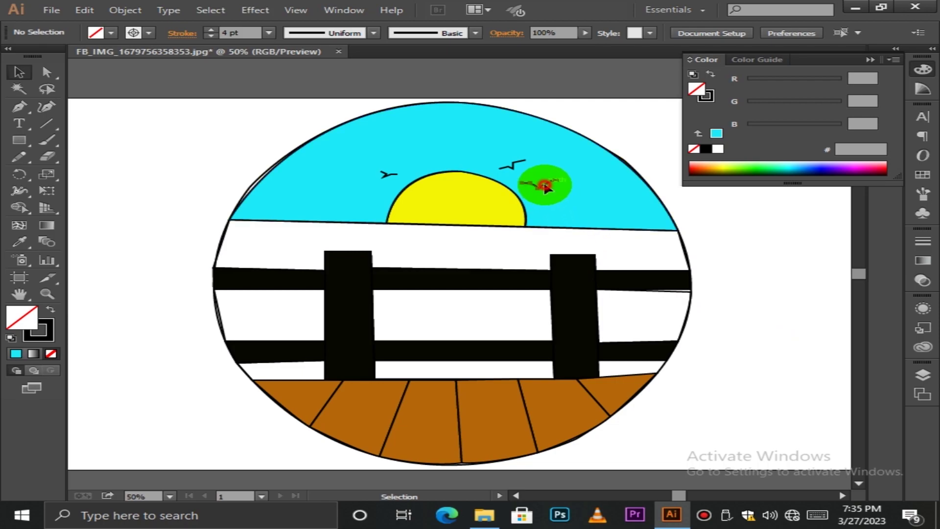
click(76, 69)
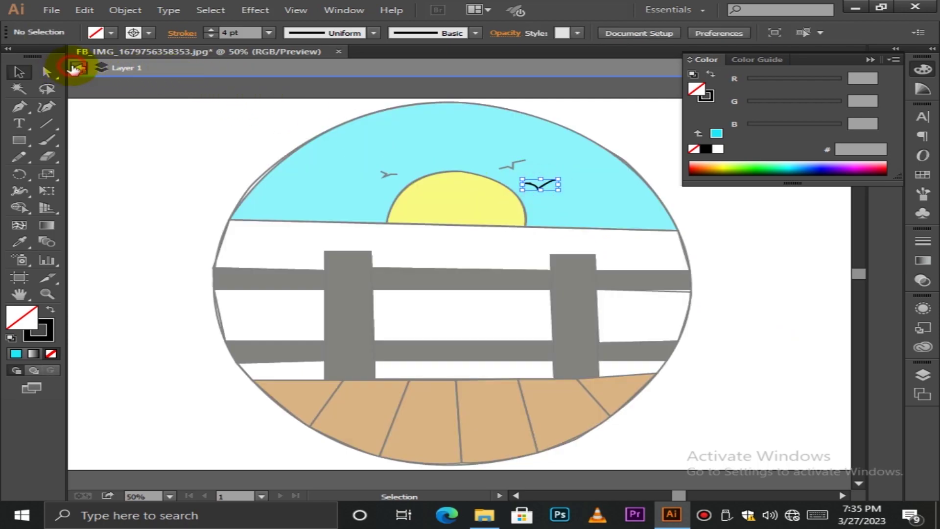
click(74, 70)
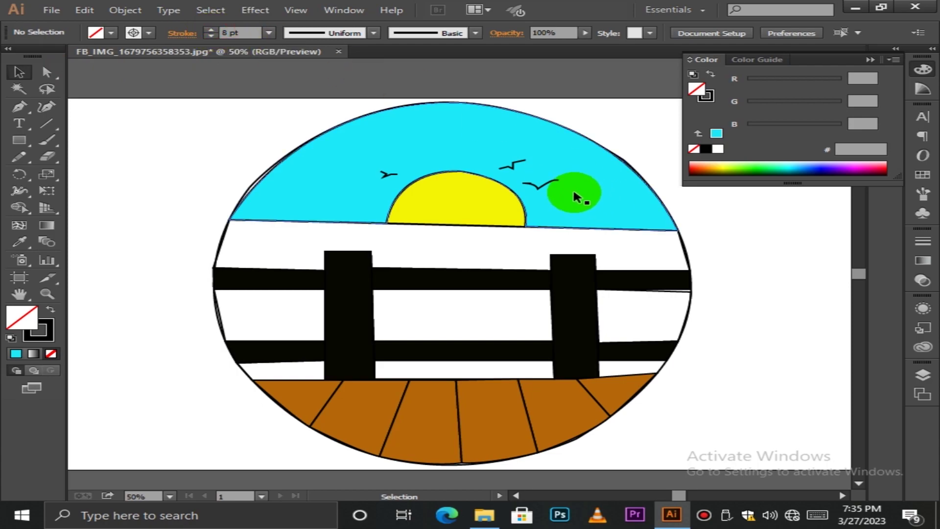
Thicken the rightmost bird's stroke to 8 pt.
click(546, 185)
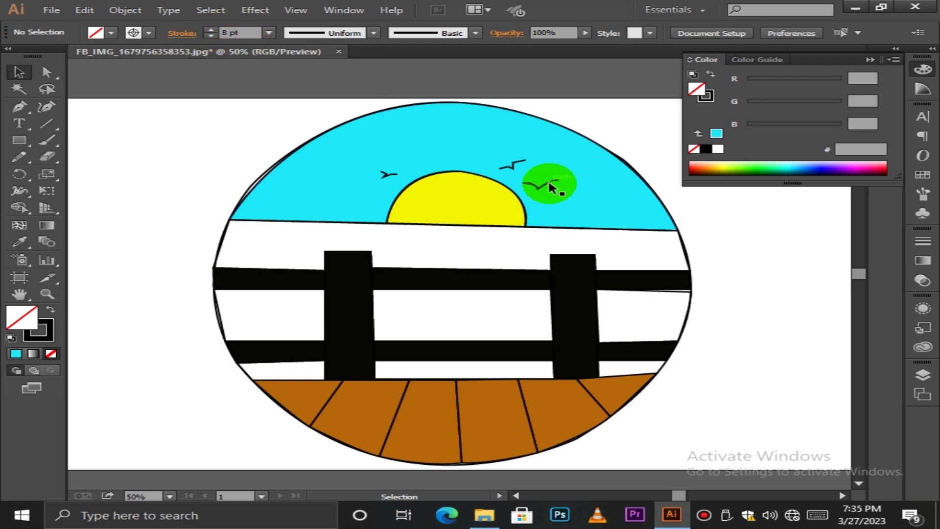
click(213, 30)
click(213, 30)
click(237, 116)
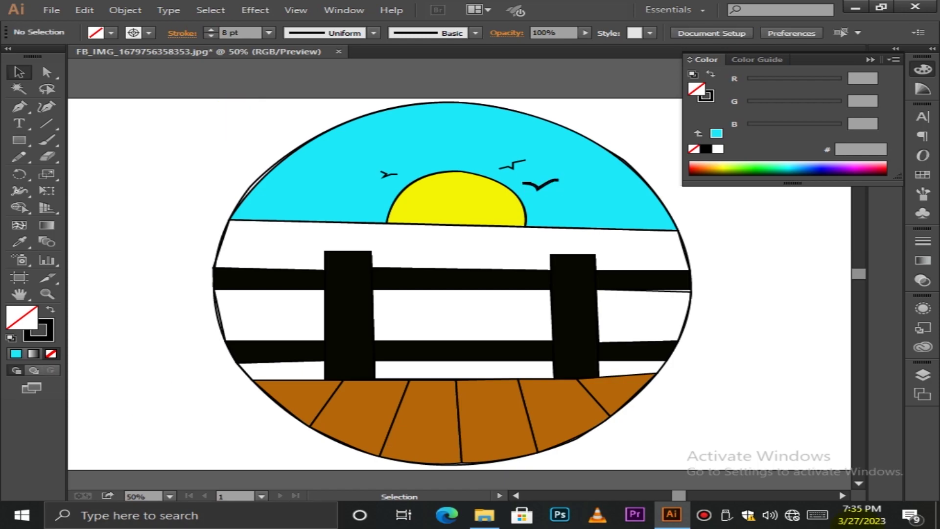
Thicken the strokes of the two remaining birds, the middle one and the leftmost one, to 8 pt.
click(506, 169)
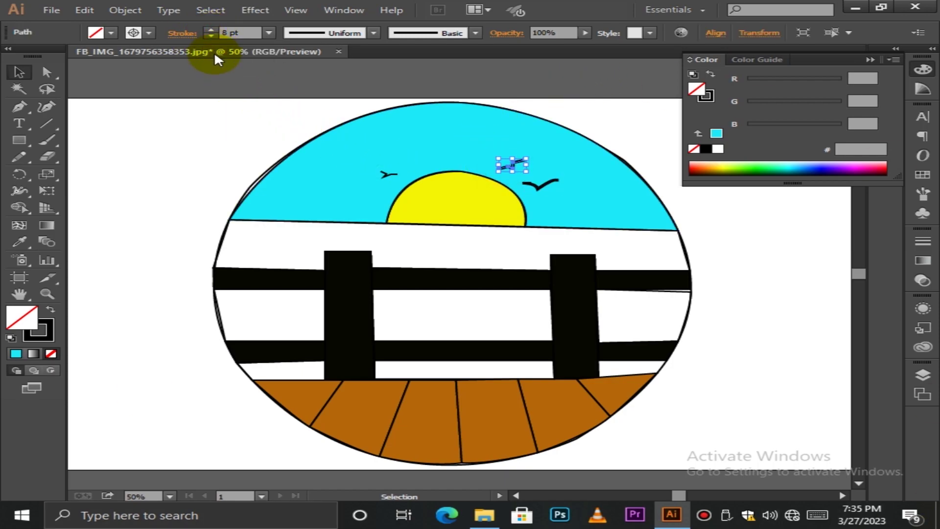
click(248, 143)
click(390, 177)
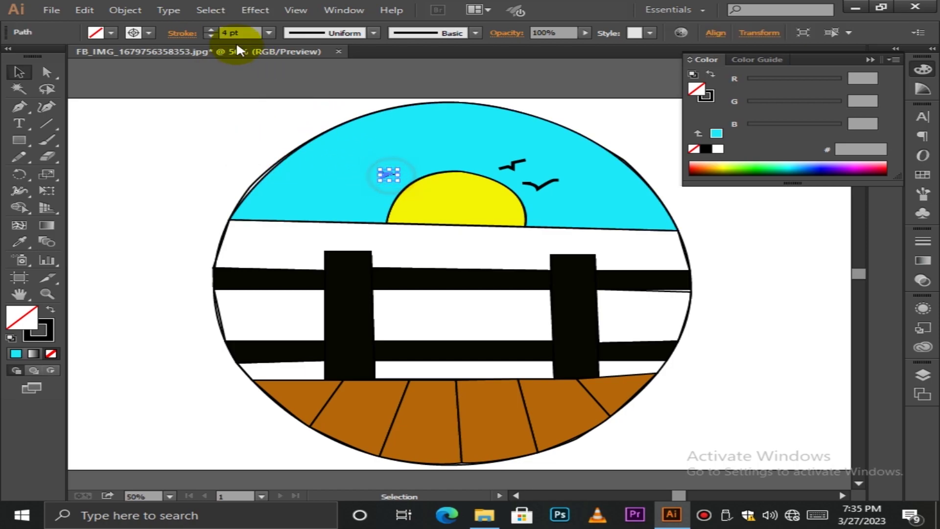
click(212, 33)
click(212, 33)
click(212, 33)
click(210, 147)
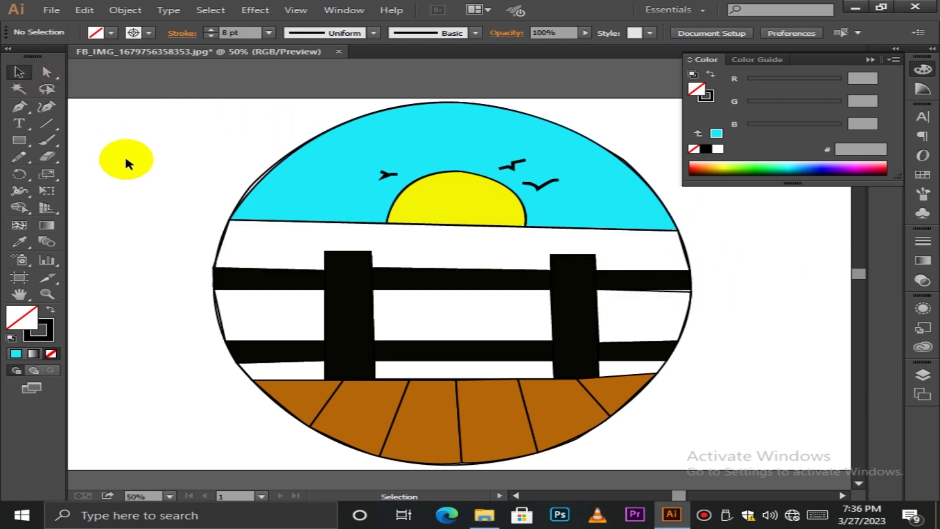
Remove the outline from the cyan sky shape around the sun.
click(265, 196)
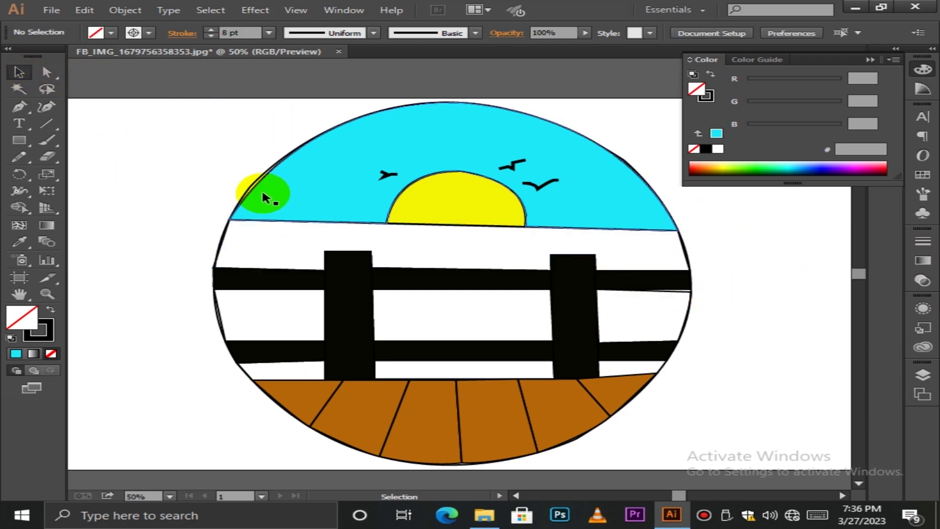
double_click(256, 185)
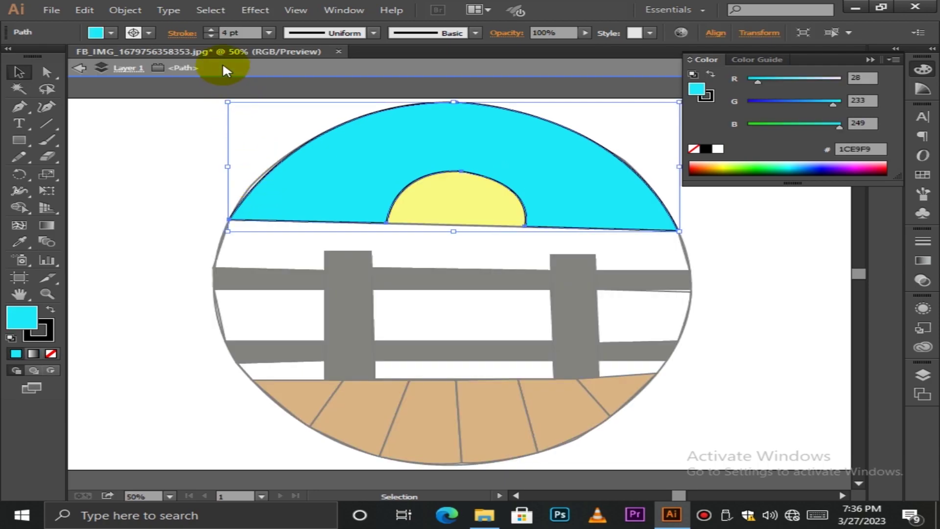
click(210, 37)
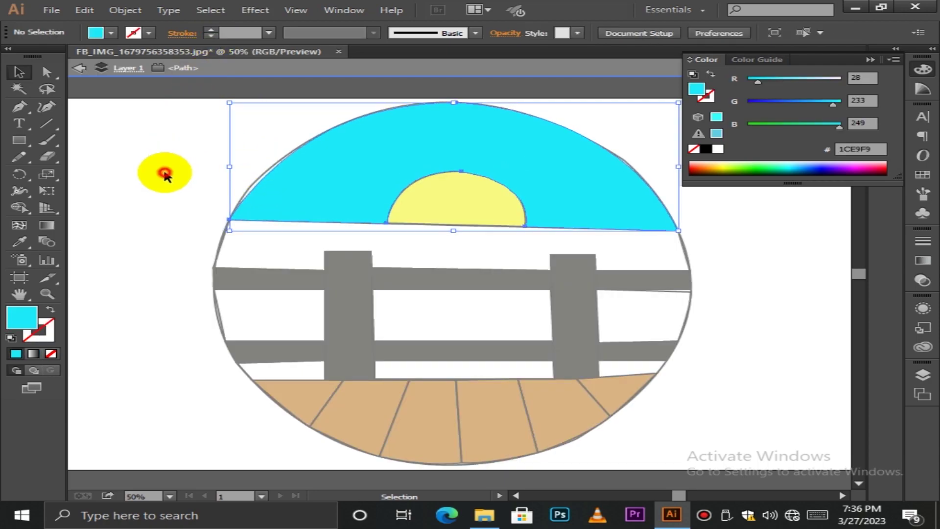
double_click(163, 172)
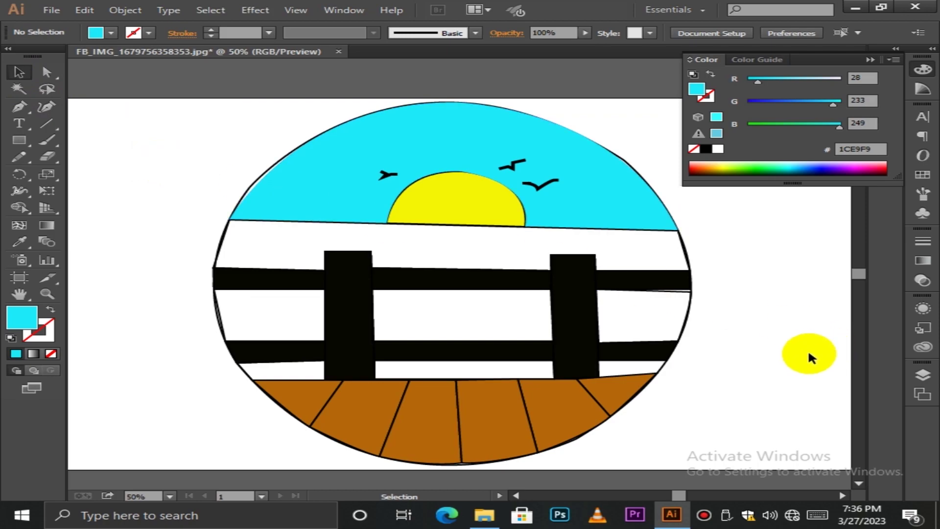
Thin the outlines of the leftmost and rightmost gap shapes between the fence rails to 1 pt.
click(220, 319)
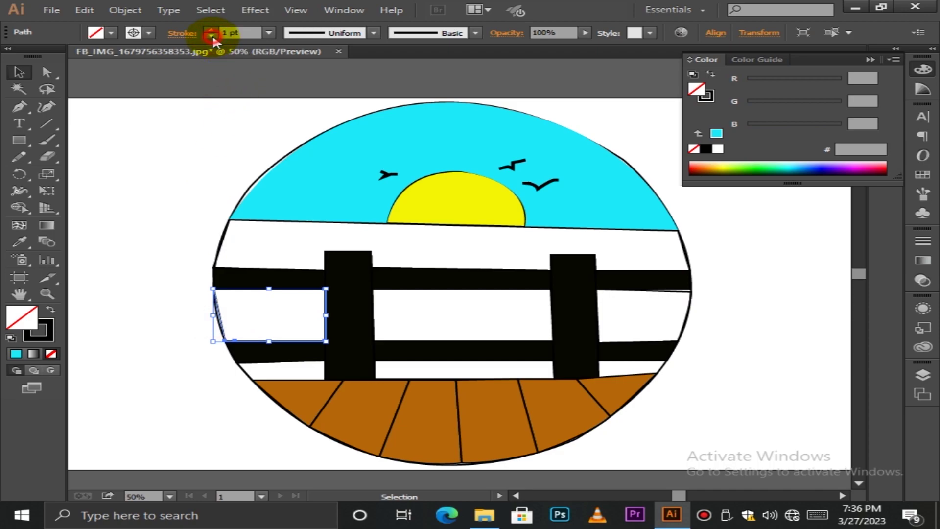
click(164, 152)
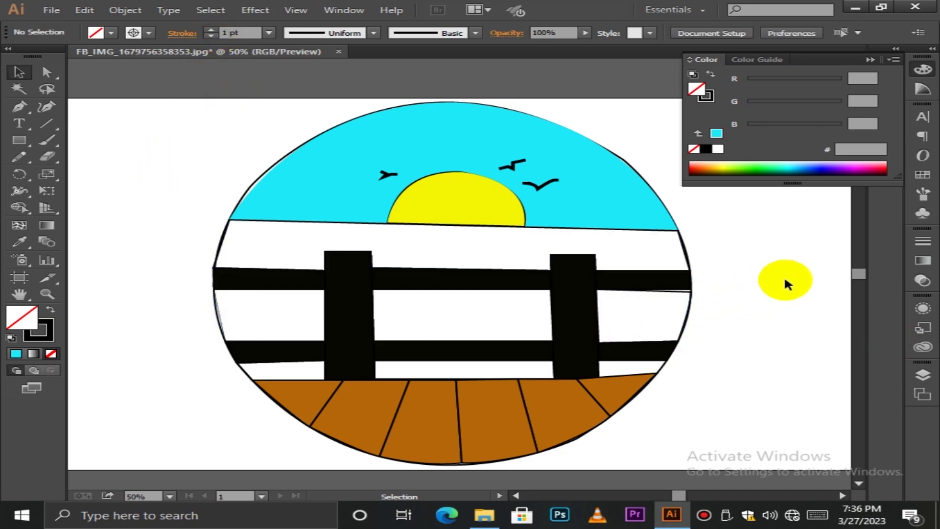
double_click(676, 293)
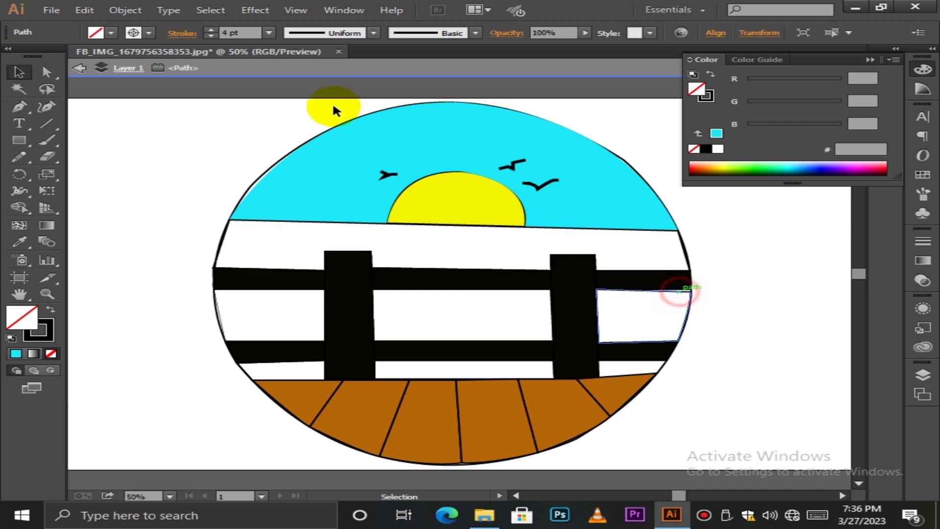
double_click(147, 196)
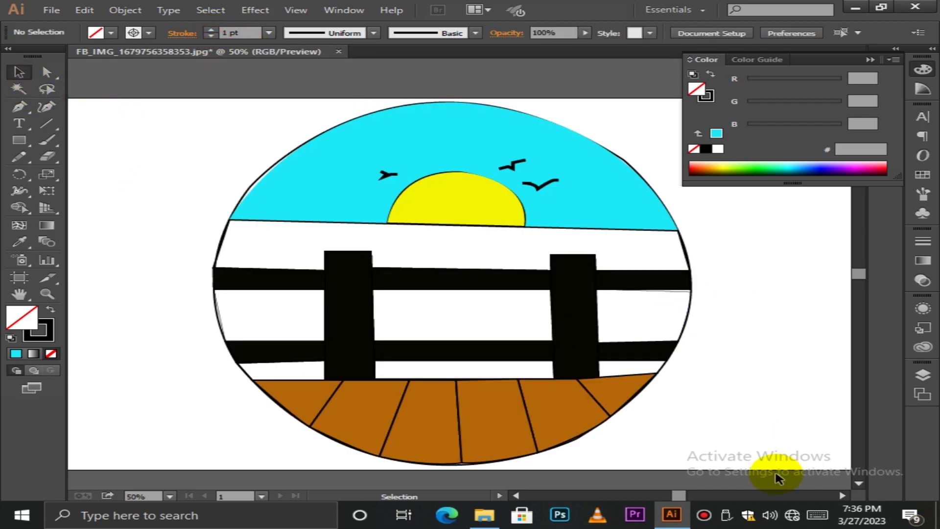
Select all the shapes of the drawing and group them.
click(870, 60)
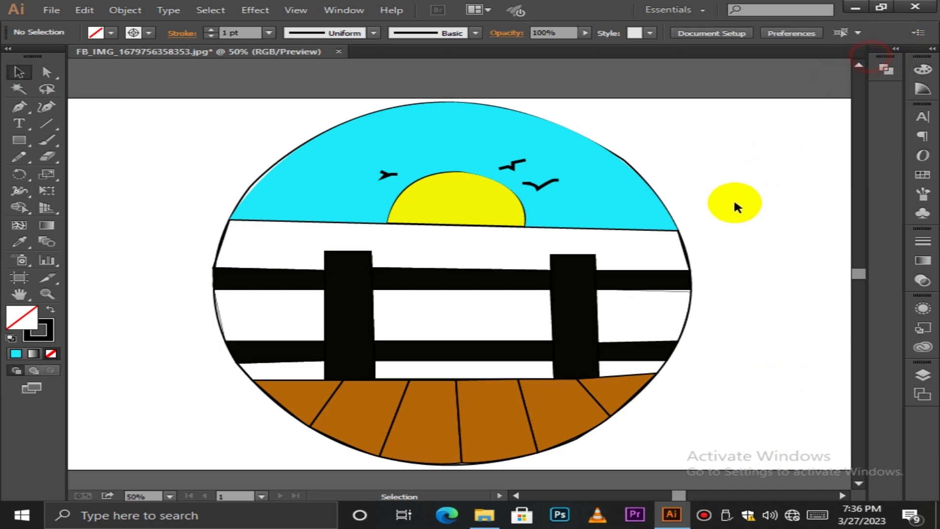
drag(88, 105, 767, 456)
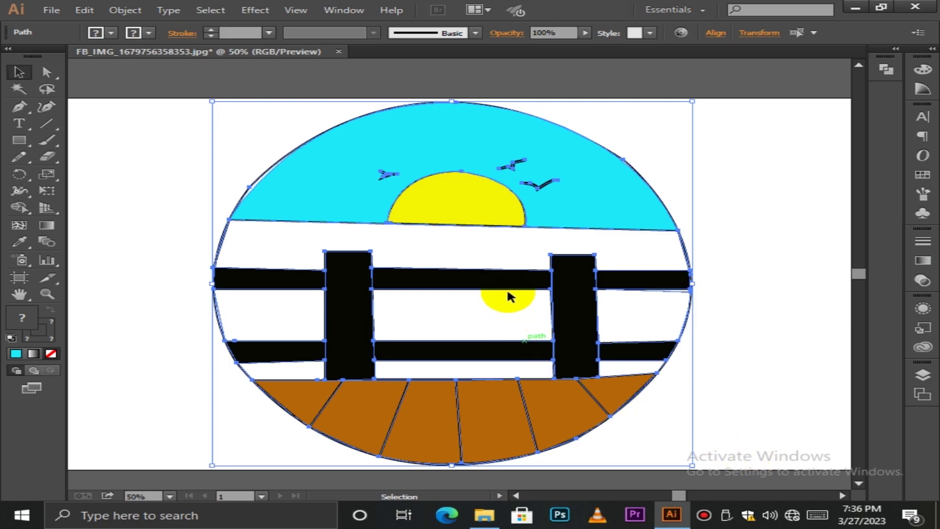
right_click(536, 208)
click(548, 276)
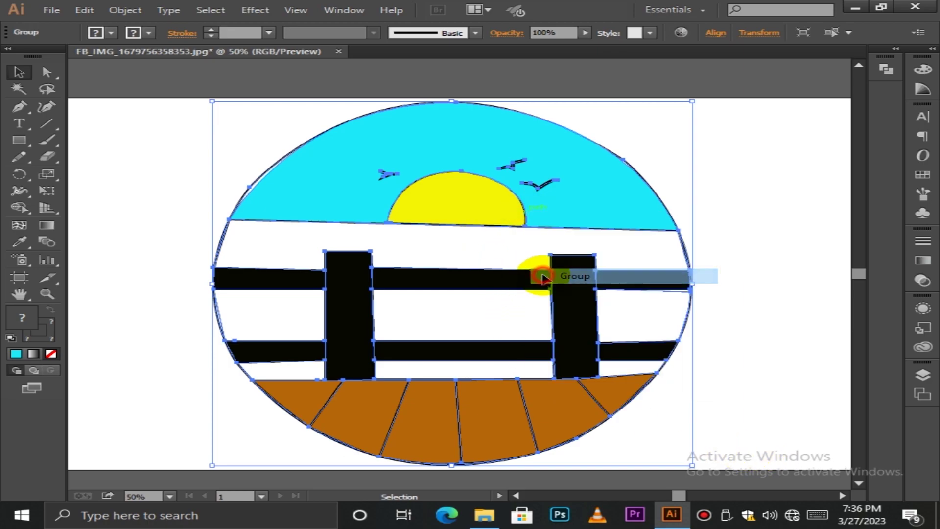
click(725, 273)
Bring the grouped artwork from Illustrator into the blank Photoshop artboard as a Vector Smart Object and place it in the centre.
key(ctrl+minus)
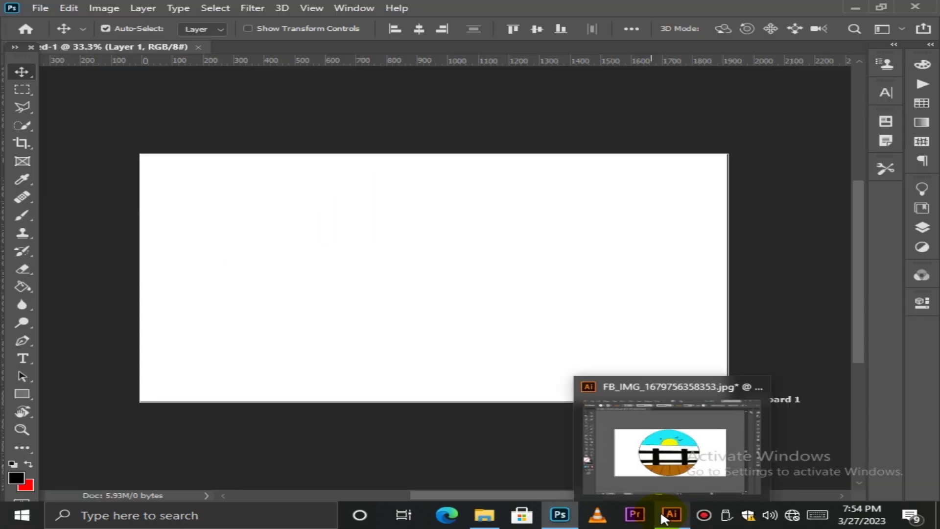
click(665, 516)
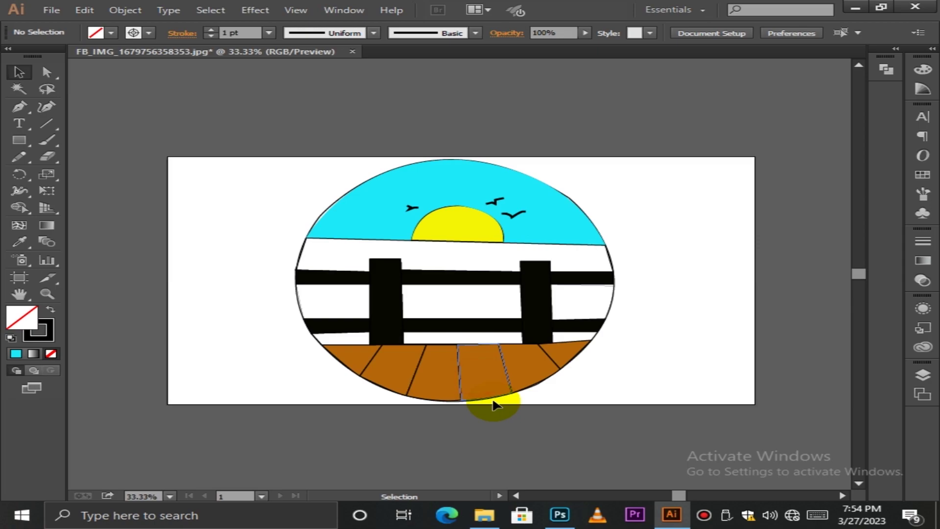
drag(495, 405, 488, 300)
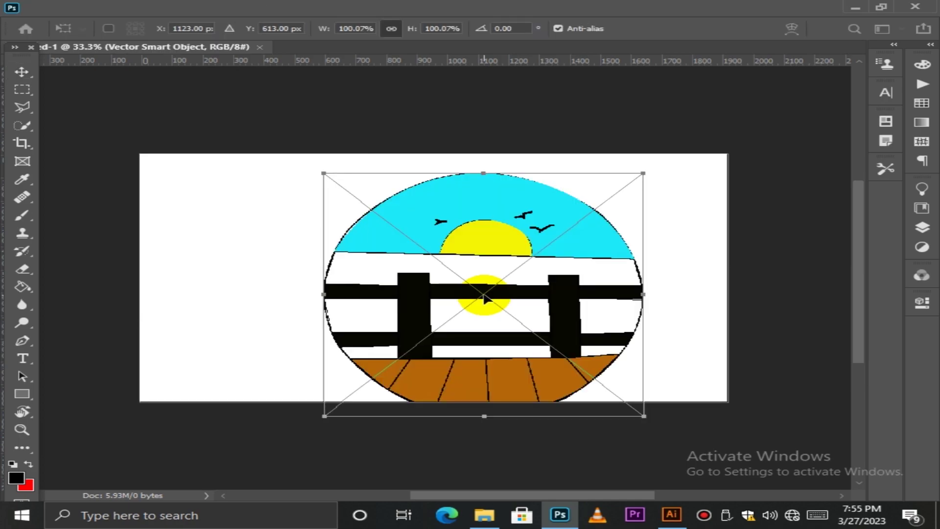
drag(495, 299, 452, 286)
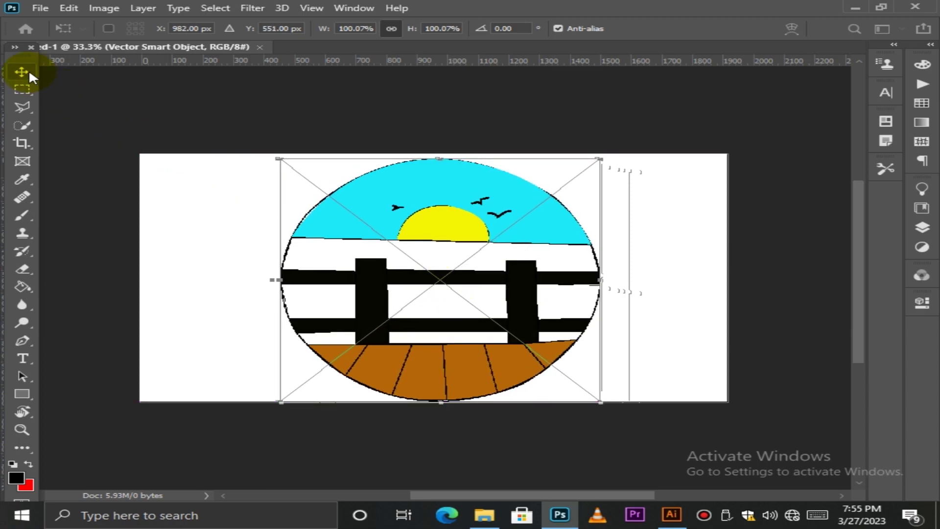
click(168, 266)
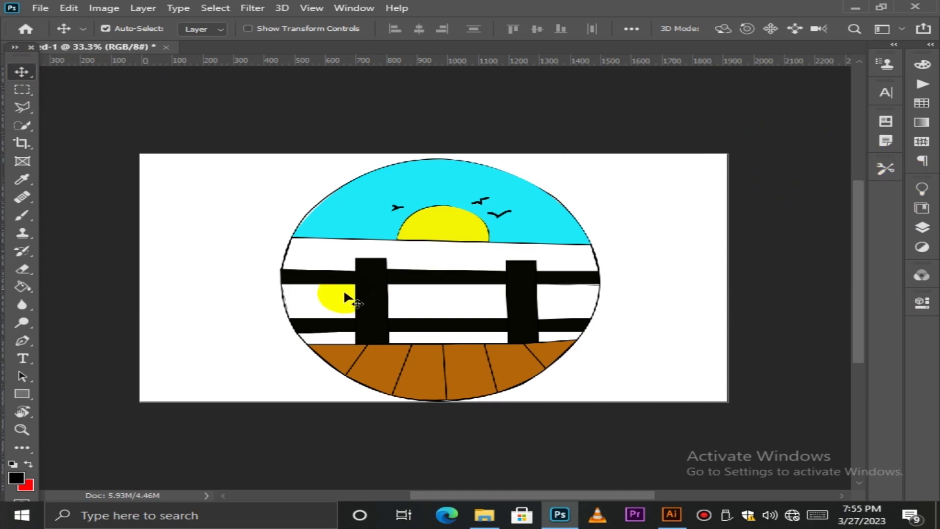
Add the text DIGITAL in the blank upper left corner of the artboard.
click(15, 361)
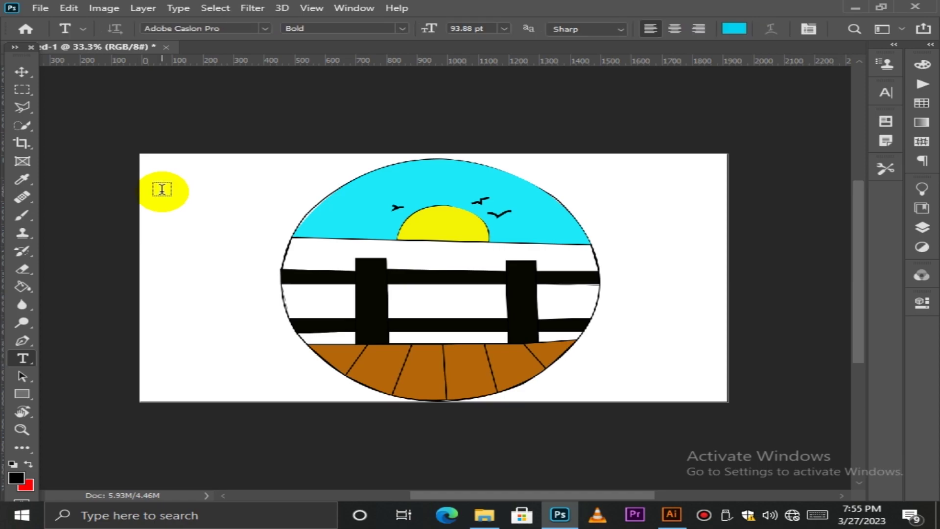
click(162, 186)
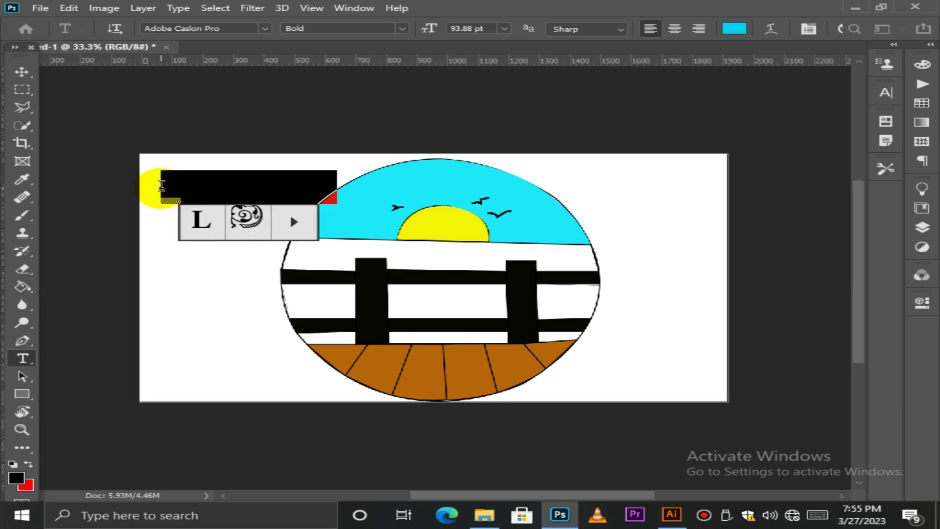
key(BackSpace)
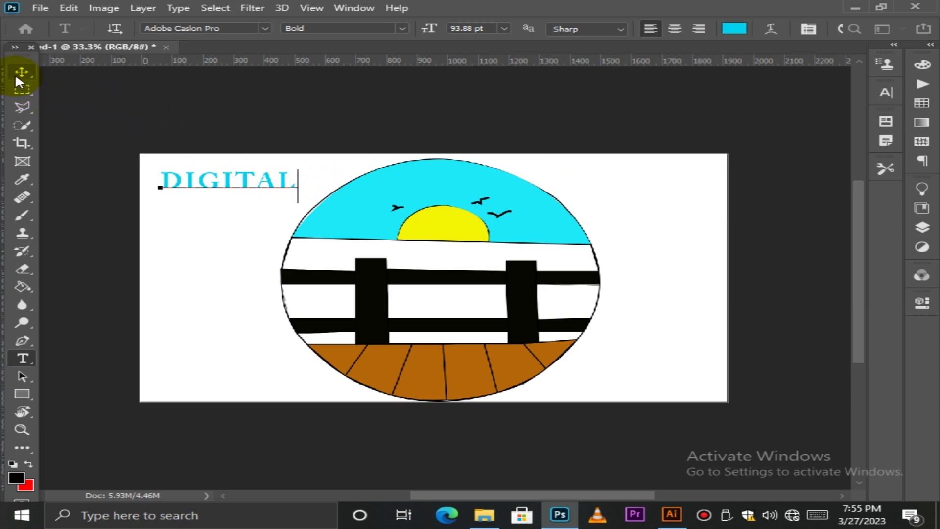
Change the colour of the DIGITAL text to red.
drag(296, 182, 145, 183)
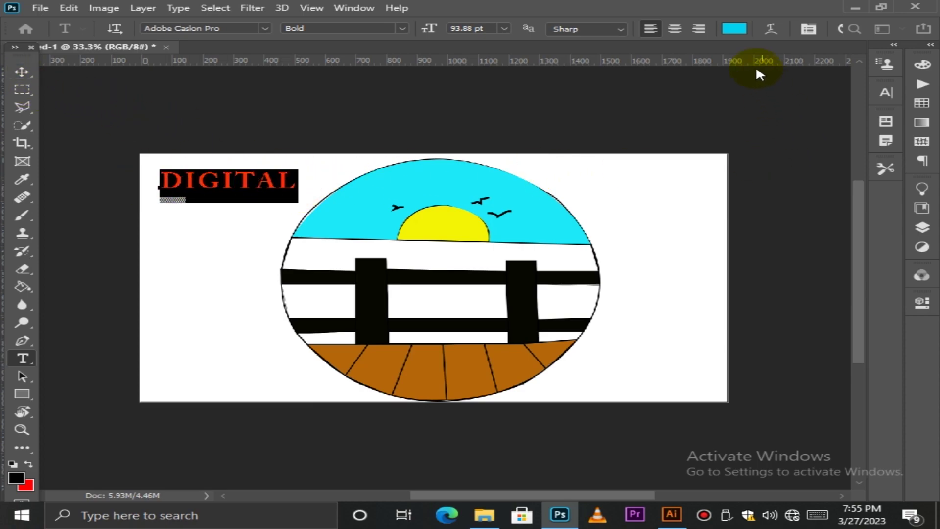
click(735, 28)
click(685, 275)
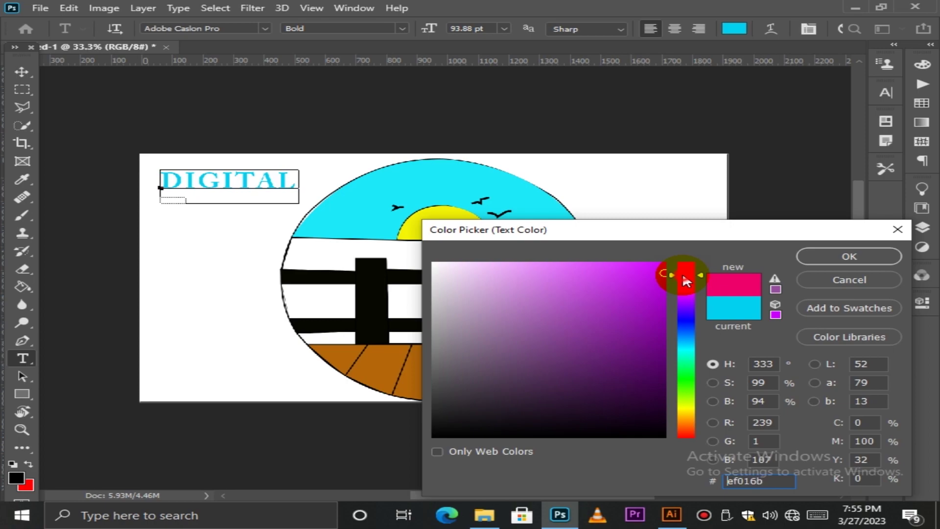
drag(685, 276, 751, 273)
click(876, 256)
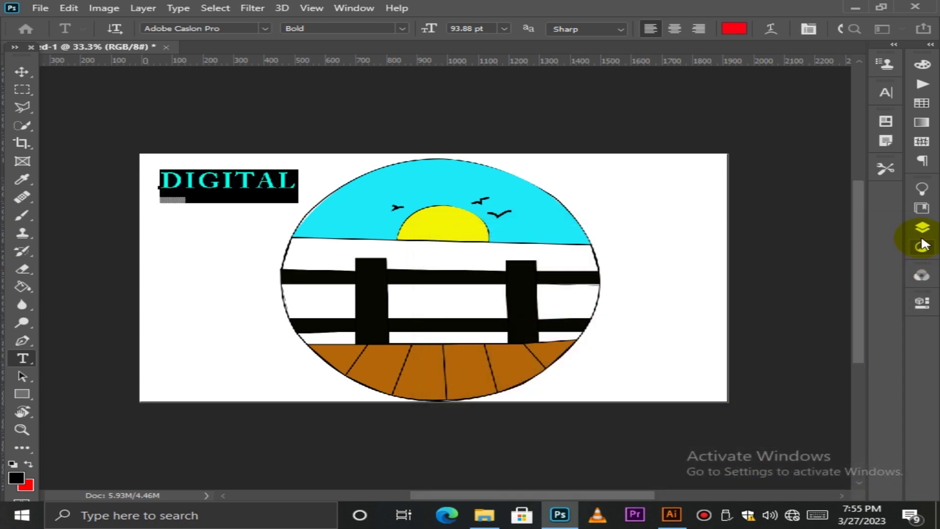
Add a black Stroke layer style to the DIGITAL text layer.
click(923, 228)
click(846, 223)
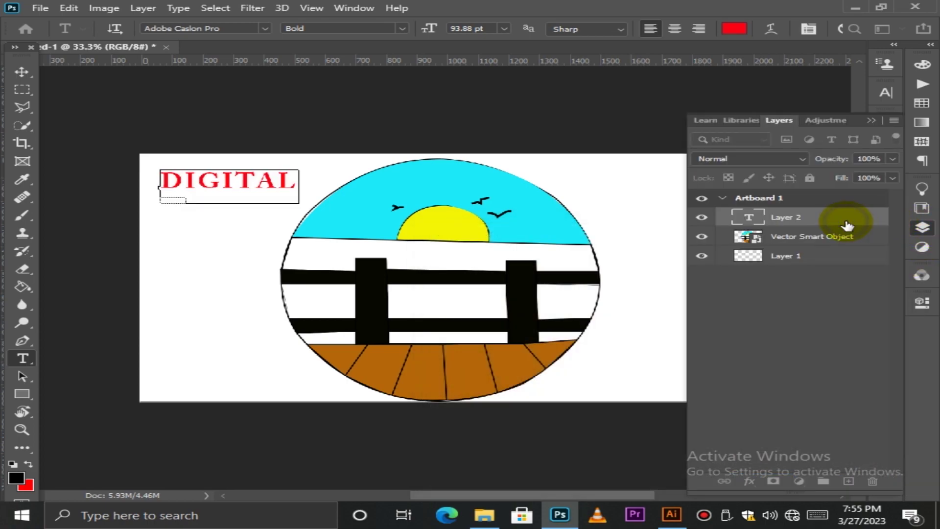
right_click(851, 227)
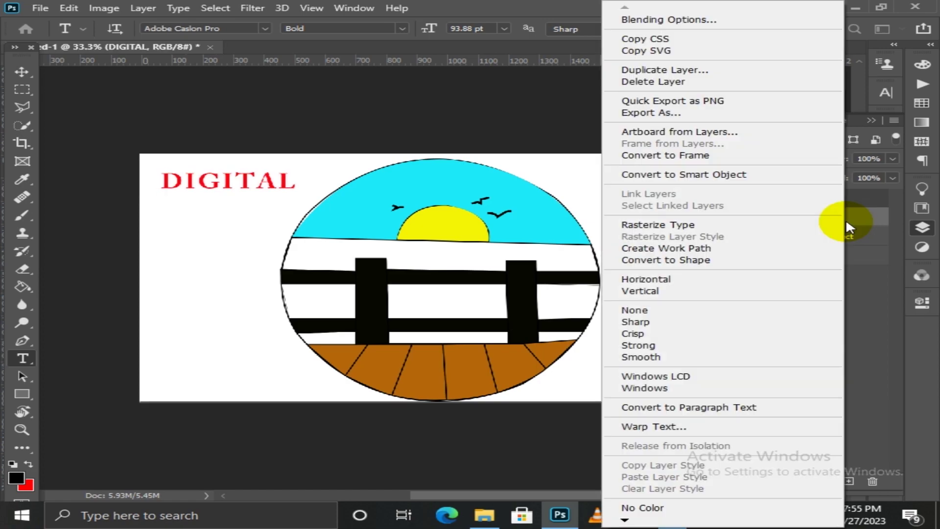
key(Escape)
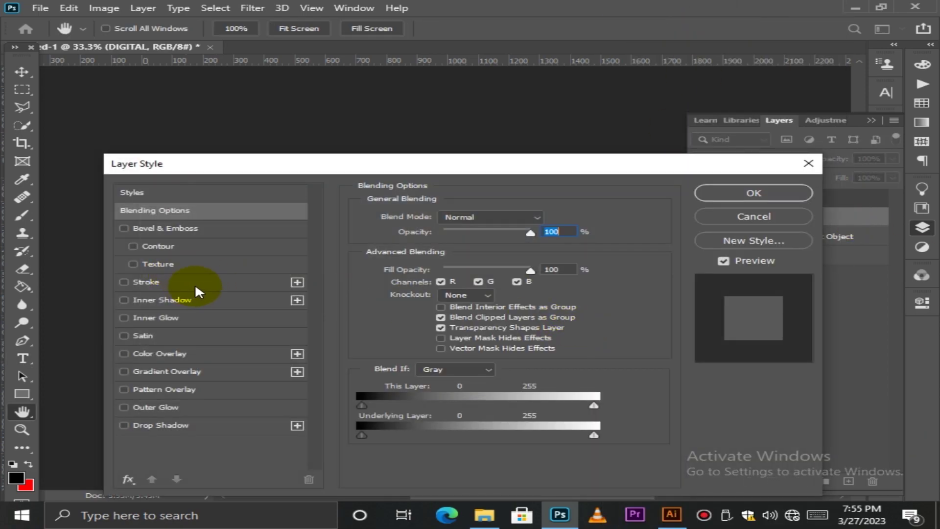
click(195, 282)
click(740, 203)
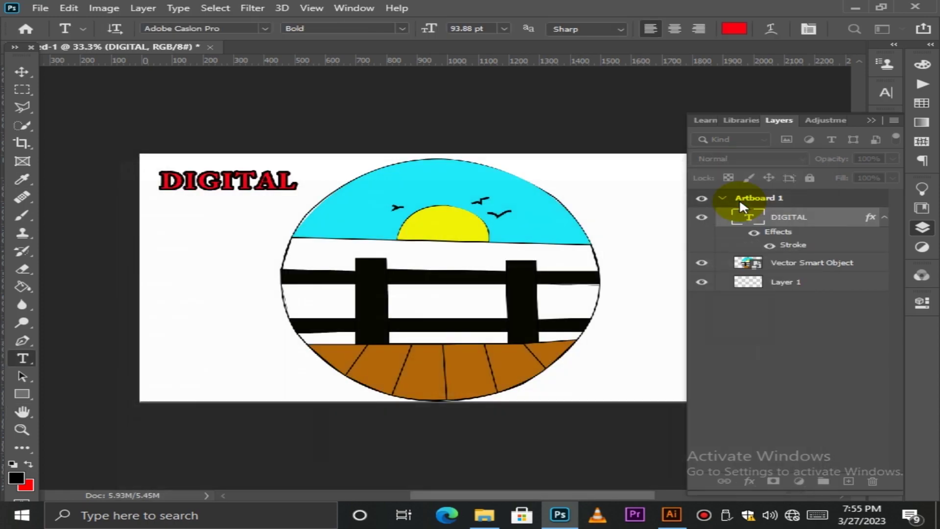
click(872, 120)
Place a text object above the artboard and start another one, cleared of its placeholder, in the artboard's upper right corner.
click(483, 118)
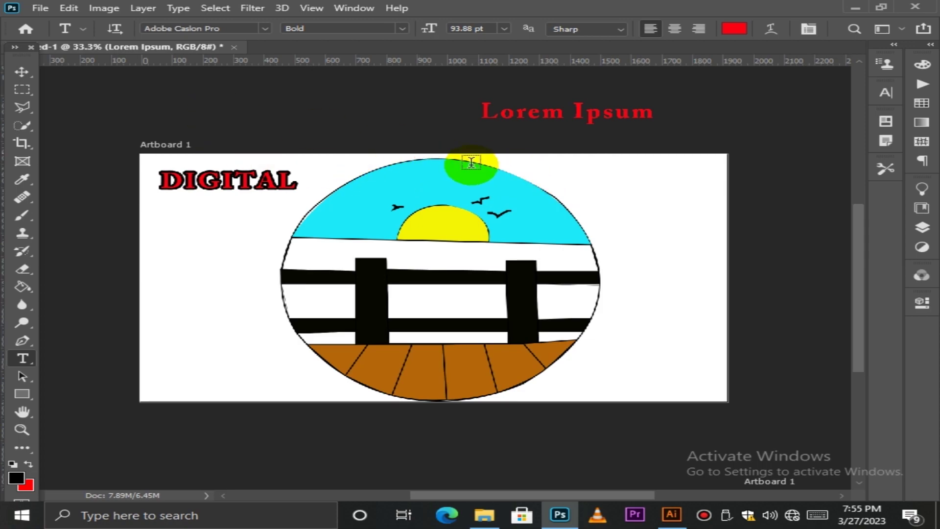
click(553, 175)
key(BackSpace)
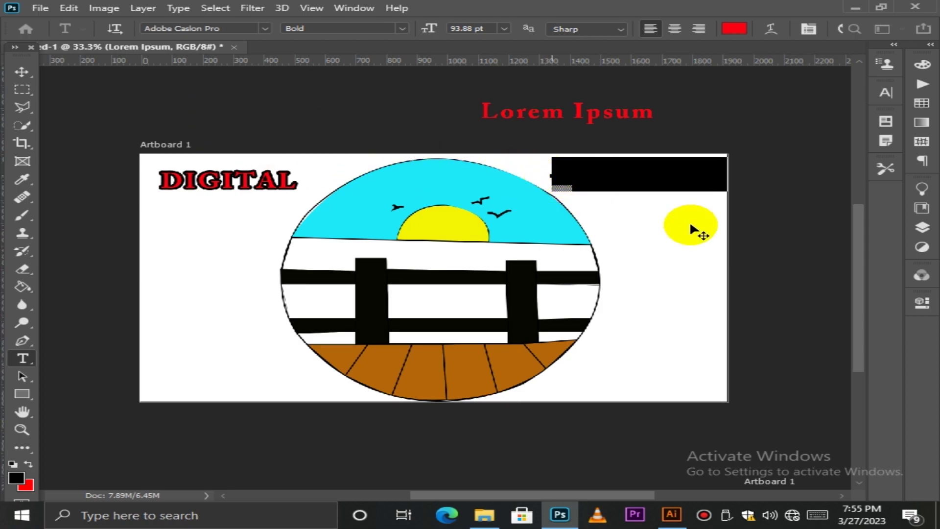
Hide the empty text layer above the DIGITAL layer in Artboard 1.
click(922, 227)
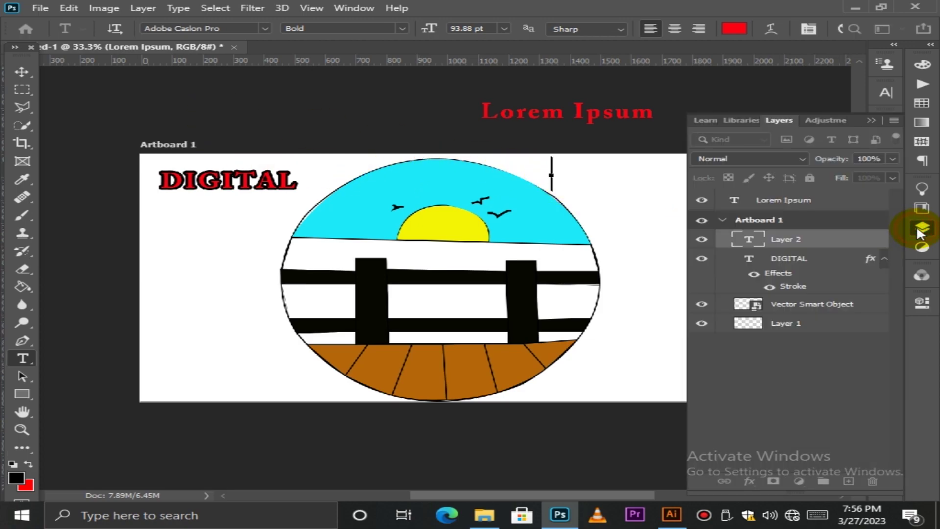
click(702, 241)
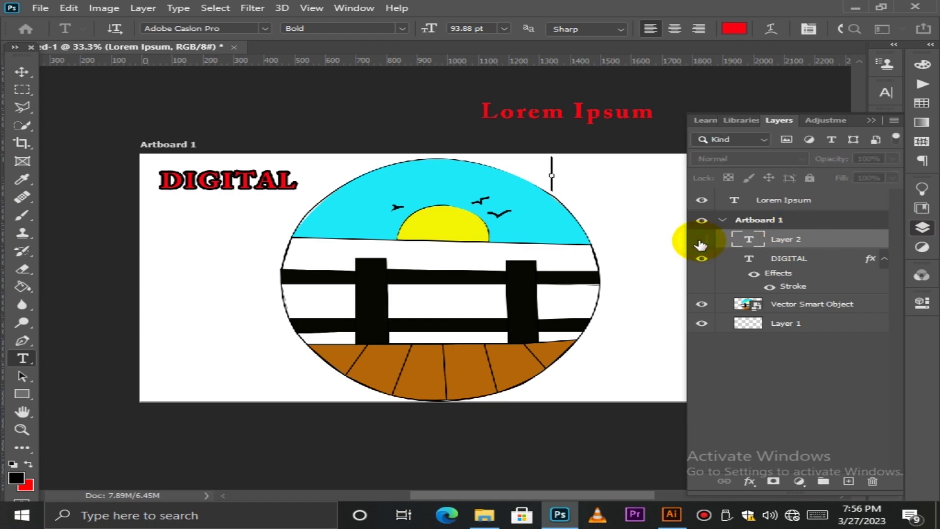
click(816, 244)
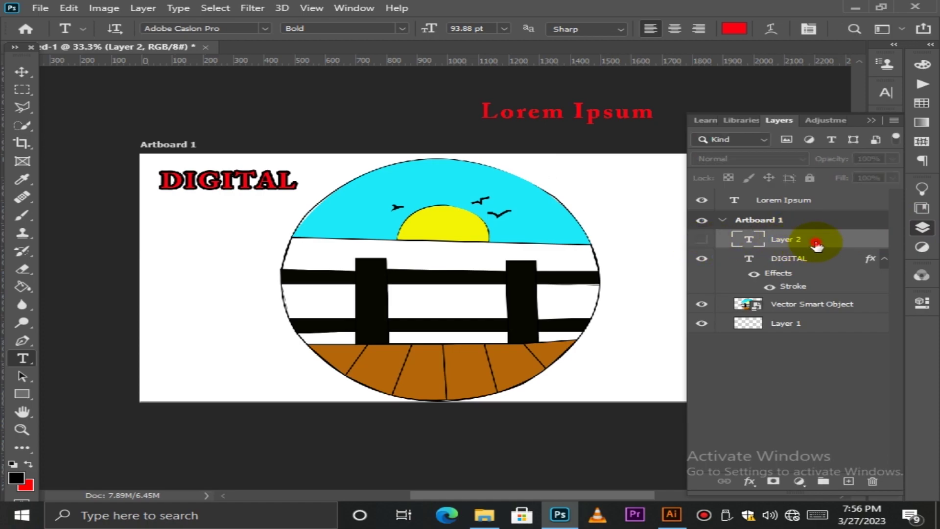
double_click(816, 244)
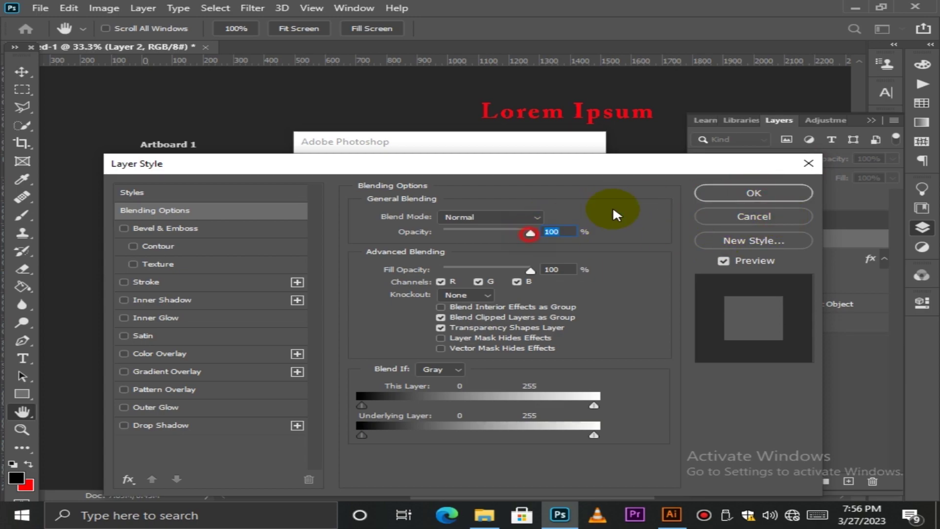
click(760, 217)
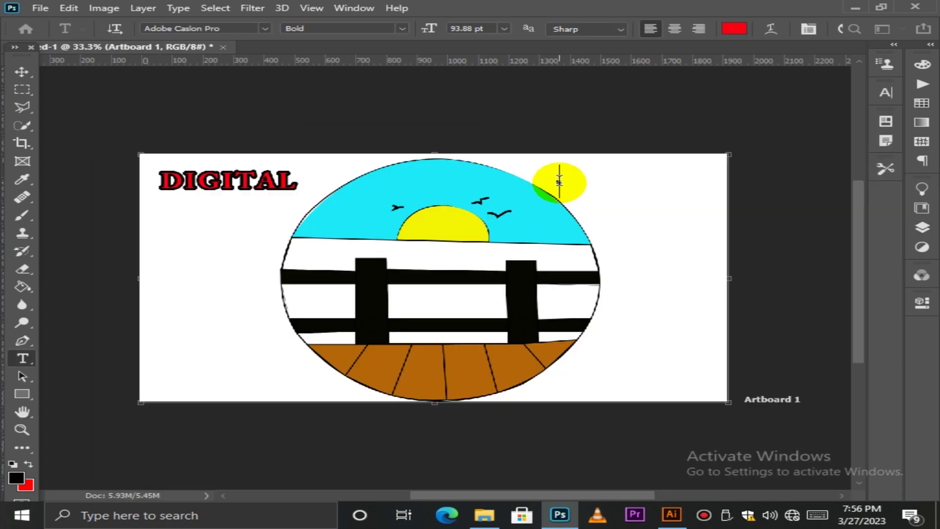
Add the text ART in the artboard's blank upper right area and change its colour to blue.
drag(559, 180, 630, 183)
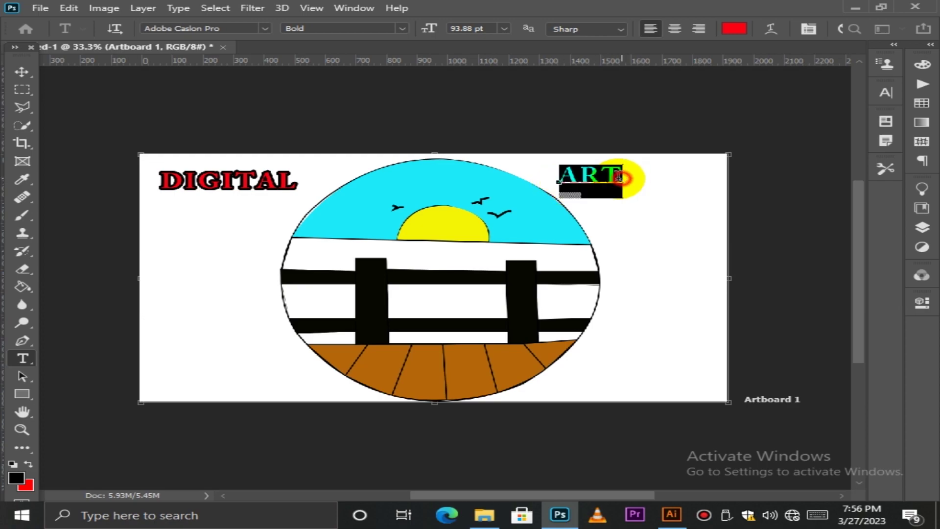
click(735, 29)
click(675, 323)
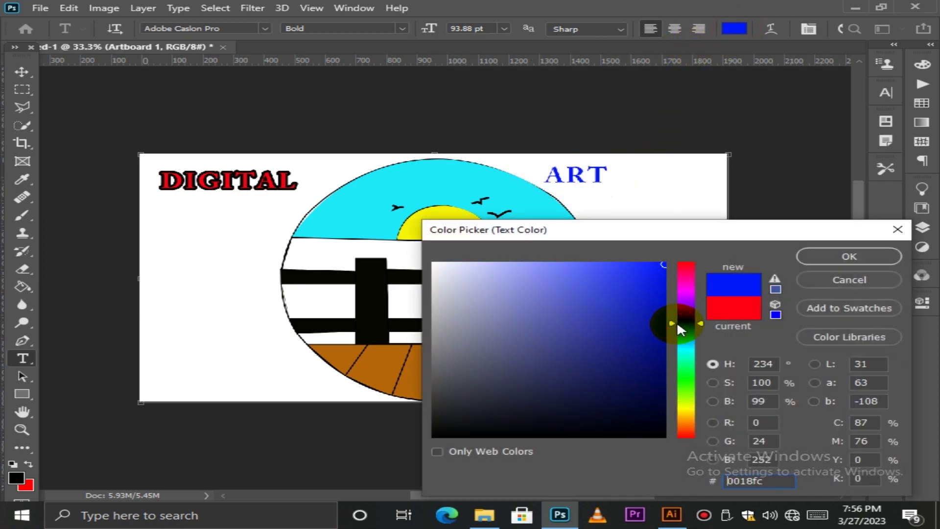
click(656, 270)
click(824, 256)
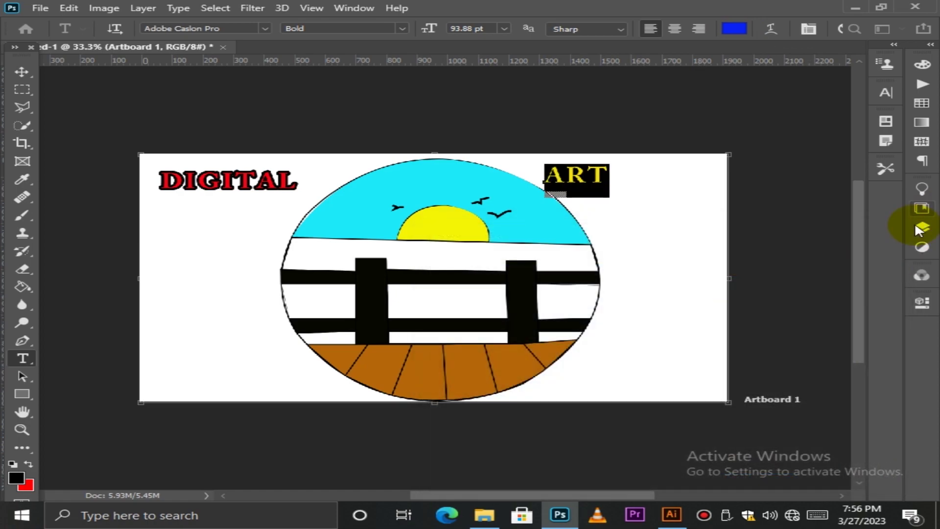
Add a black 9 px outside Stroke layer style to the ART text layer.
click(922, 228)
click(818, 221)
right_click(818, 223)
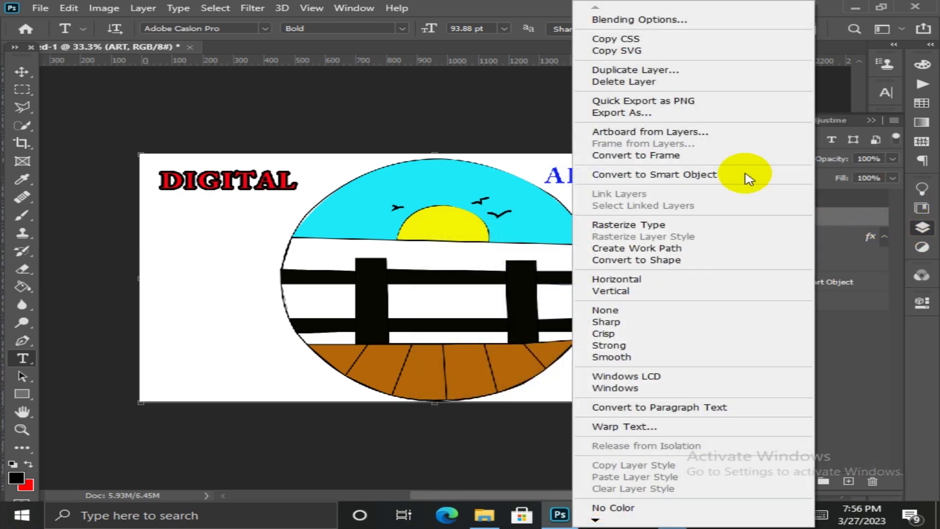
click(714, 24)
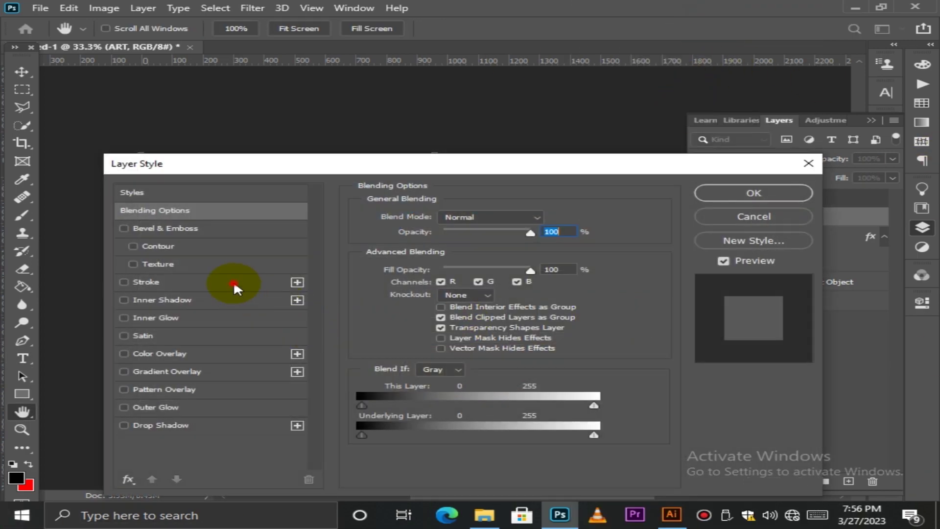
click(234, 288)
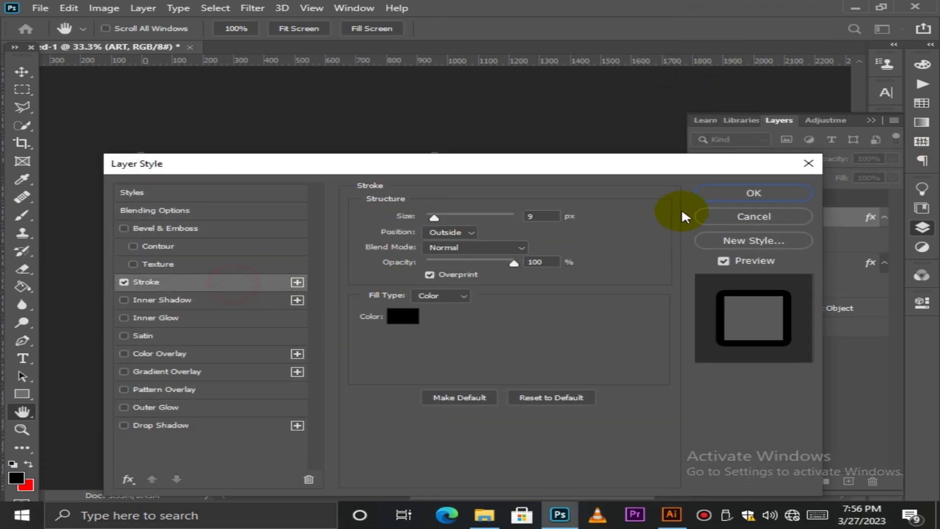
click(720, 194)
click(872, 120)
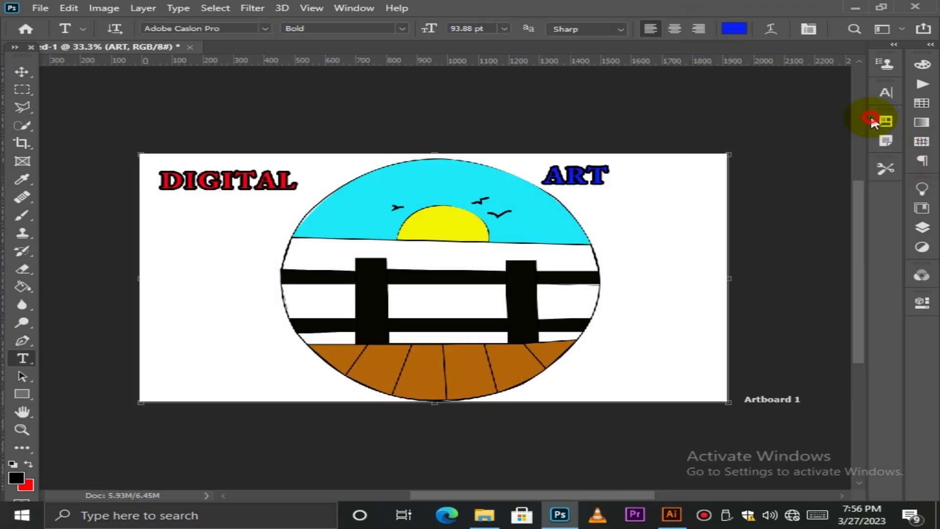
Move the ART text horizontally away from the circle, farther into the artboard's upper right corner.
click(22, 74)
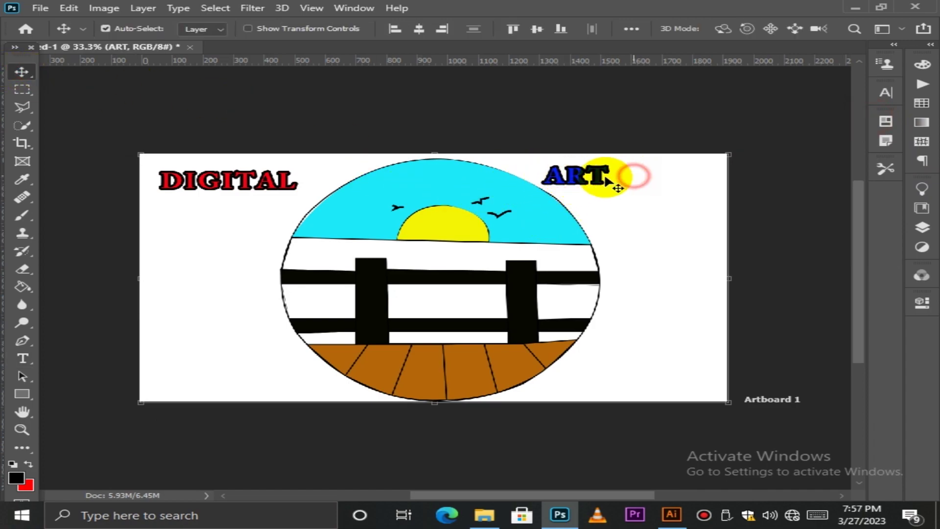
drag(608, 178, 666, 179)
click(591, 131)
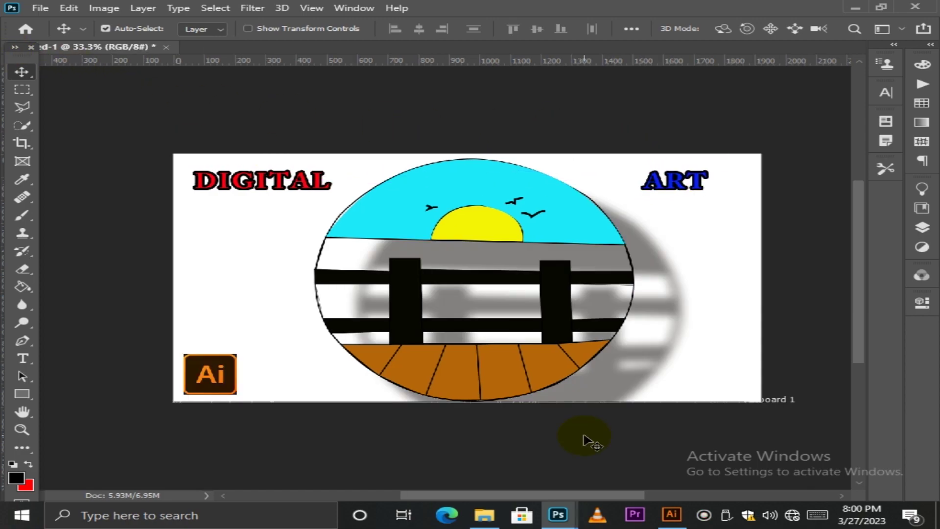
Examine the finished composition as a whole and close up, including the titles, the fence scene and its drop shadow.
key(ctrl+equal)
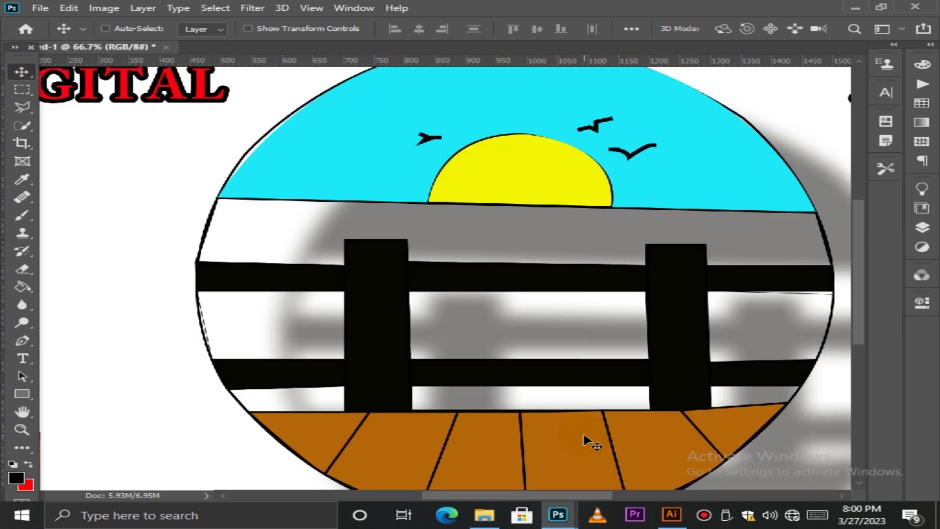
key(ctrl+minus)
key(ctrl+minus)
key(ctrl+minus)
key(ctrl+minus)
key(ctrl+minus)
key(ctrl+equal)
key(ctrl+equal)
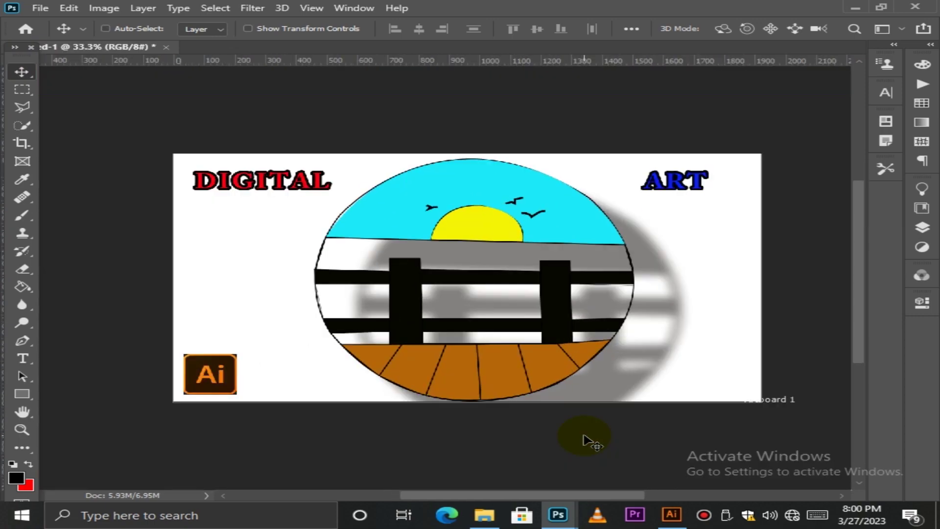
key(ctrl+equal)
key(ctrl+equal)
key(ctrl+equal)
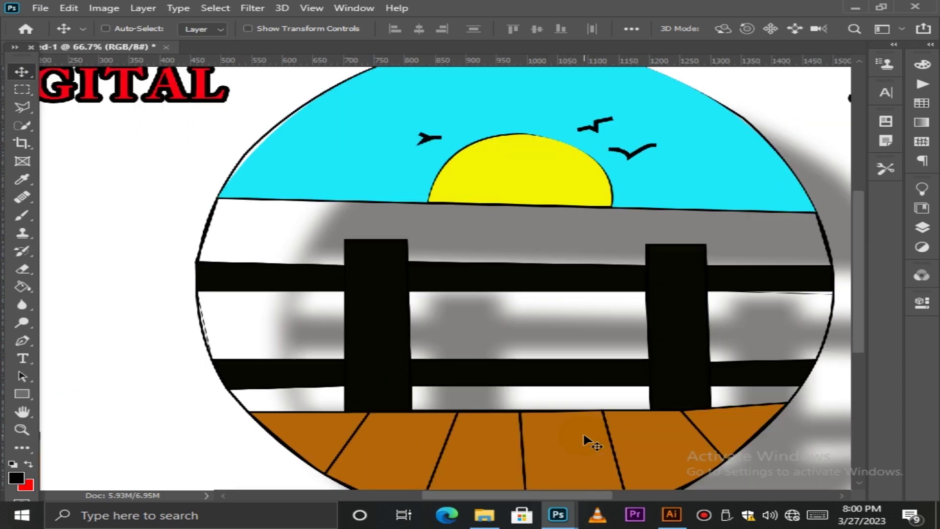